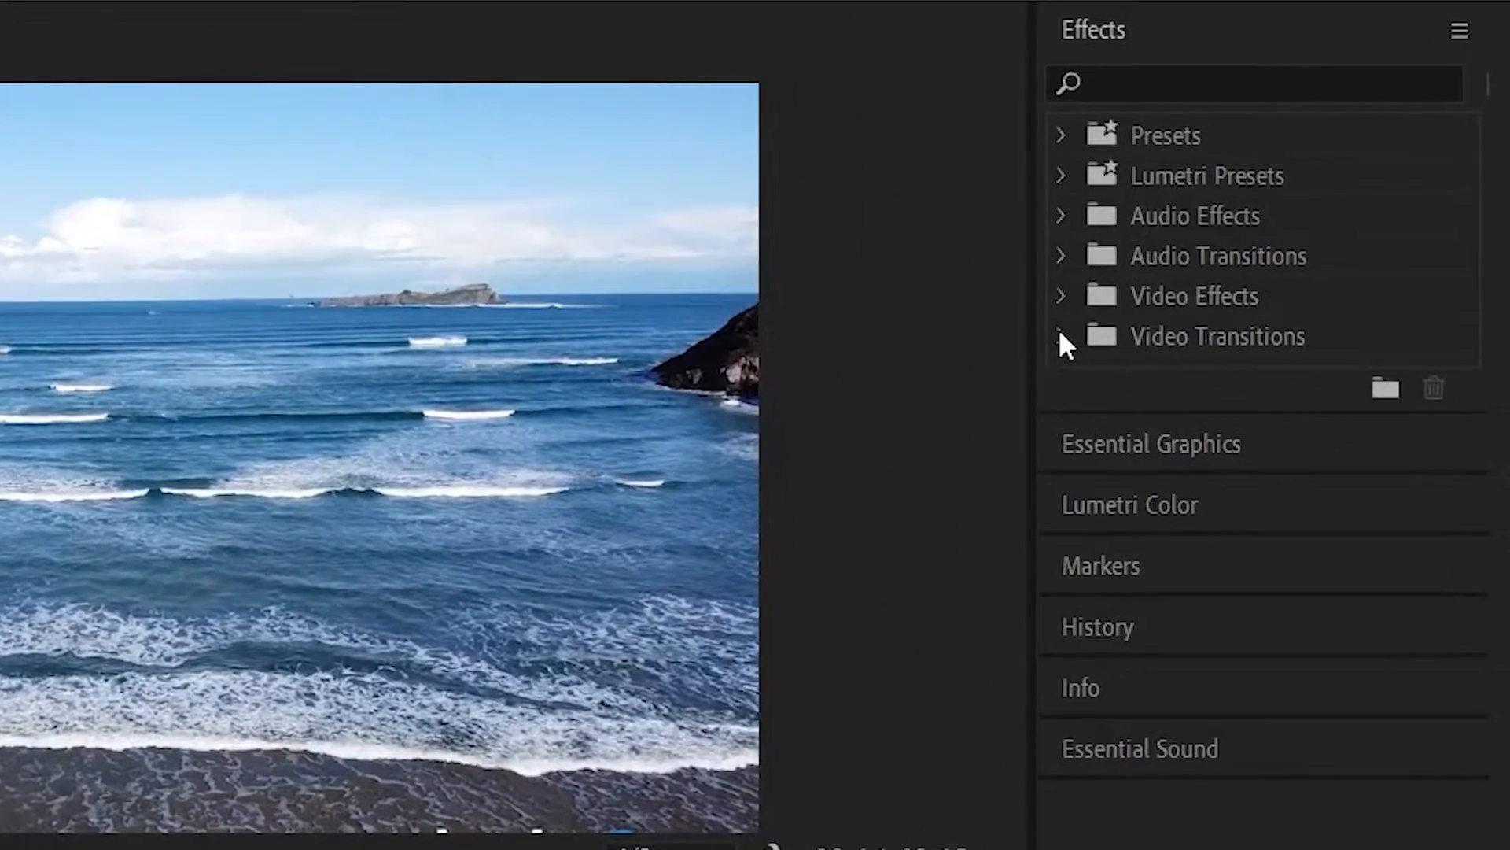
- Apply the Iris Diamond video transition to the cut between the first and second clips on track V1
left_click(1127, 298)
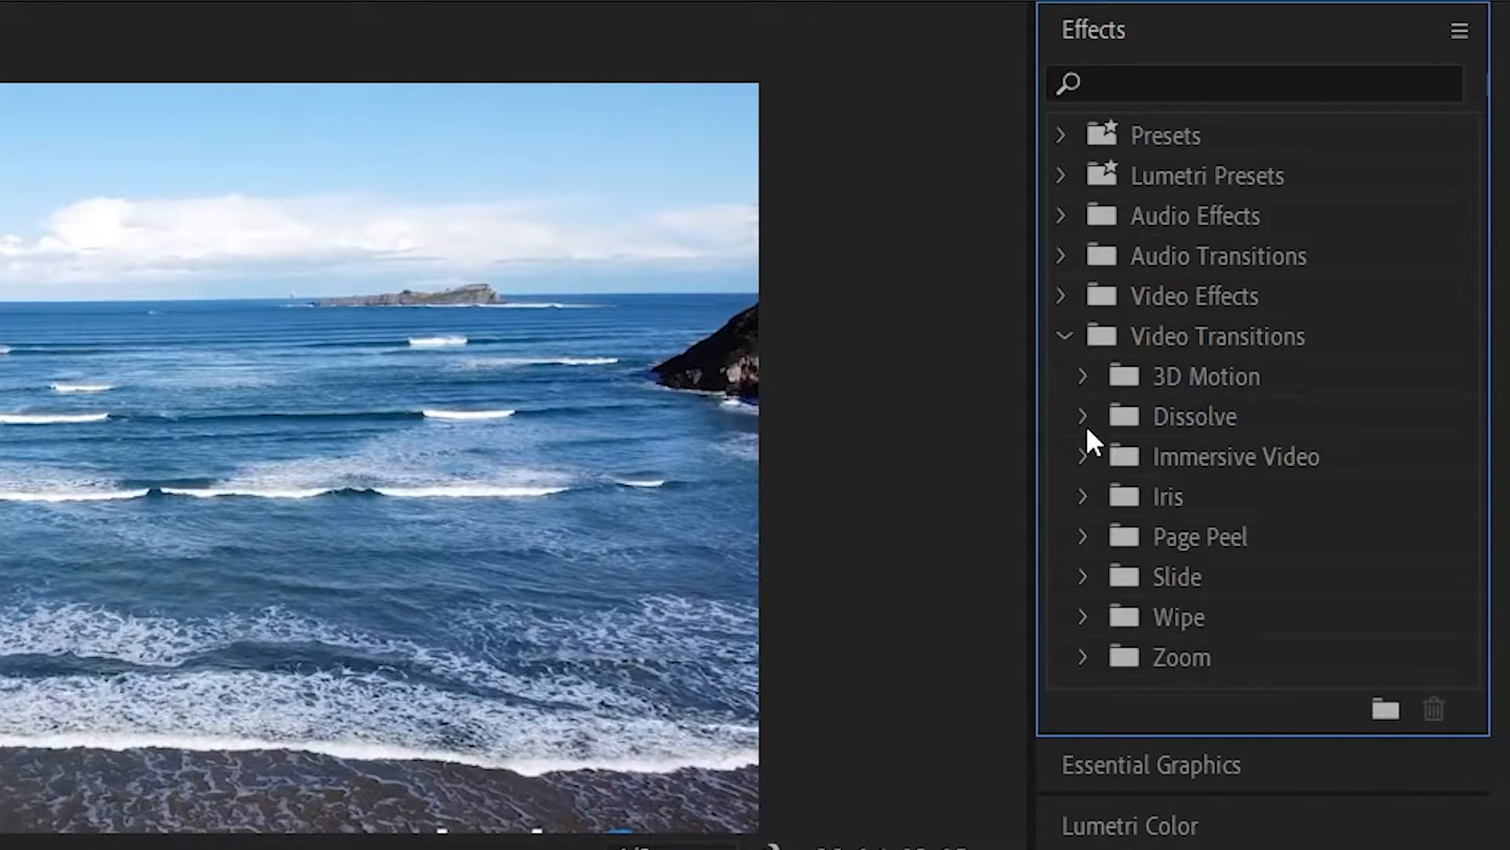
left_click(1083, 411)
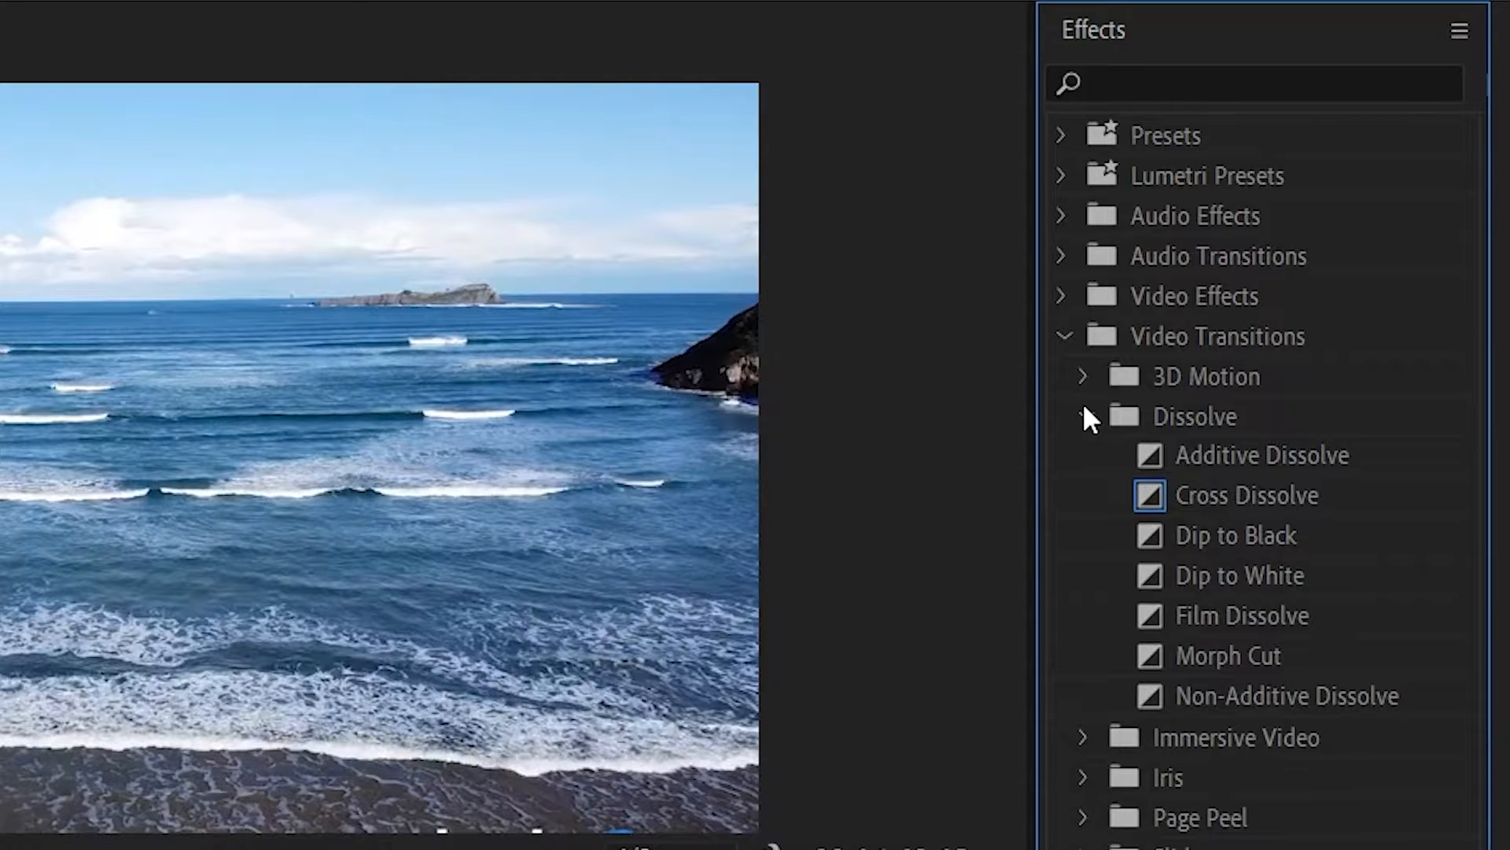
left_click(1084, 410)
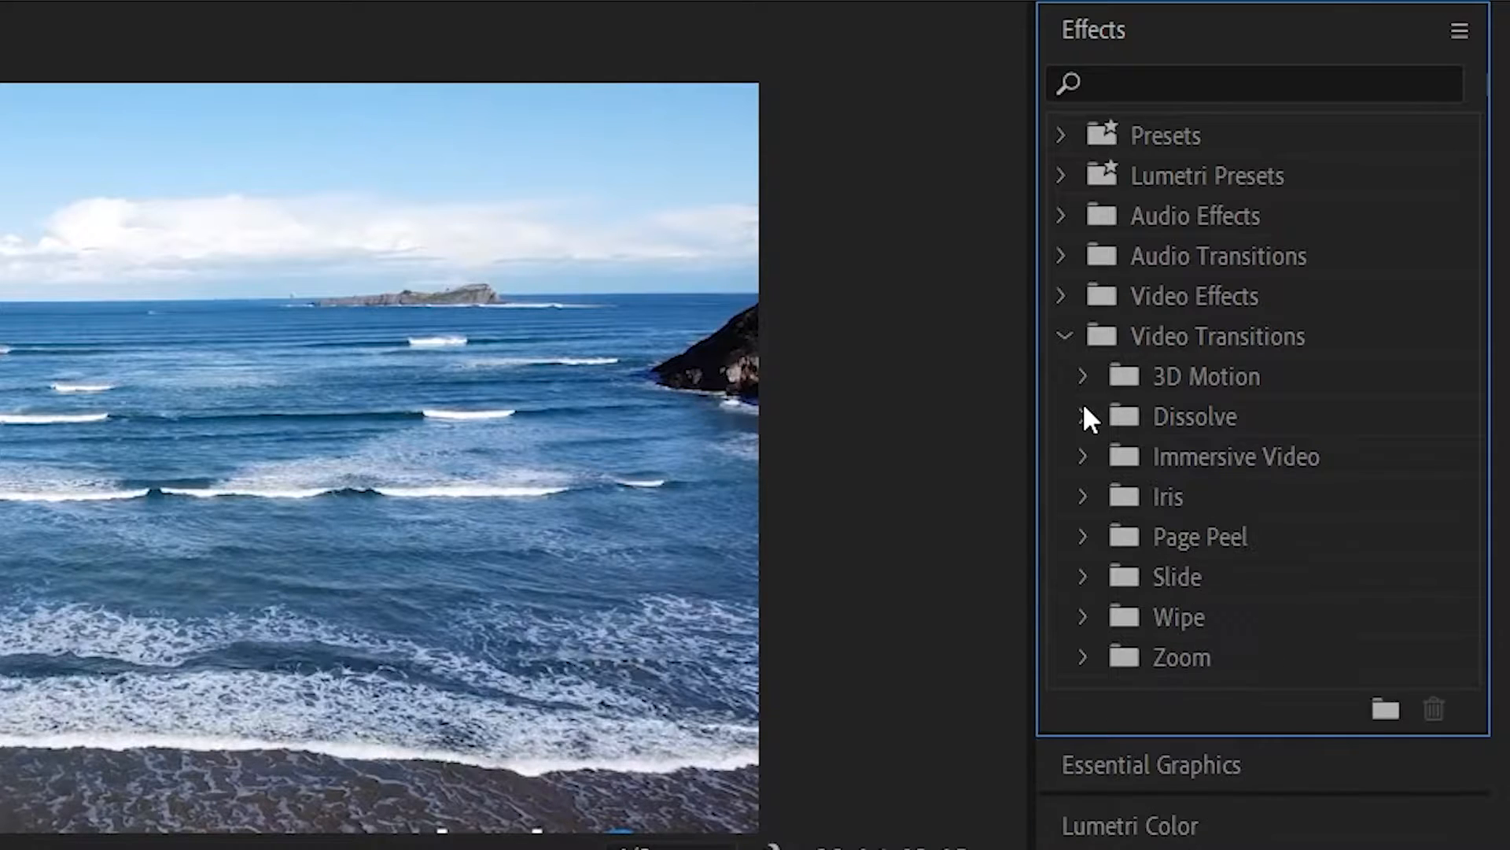
left_click(1082, 496)
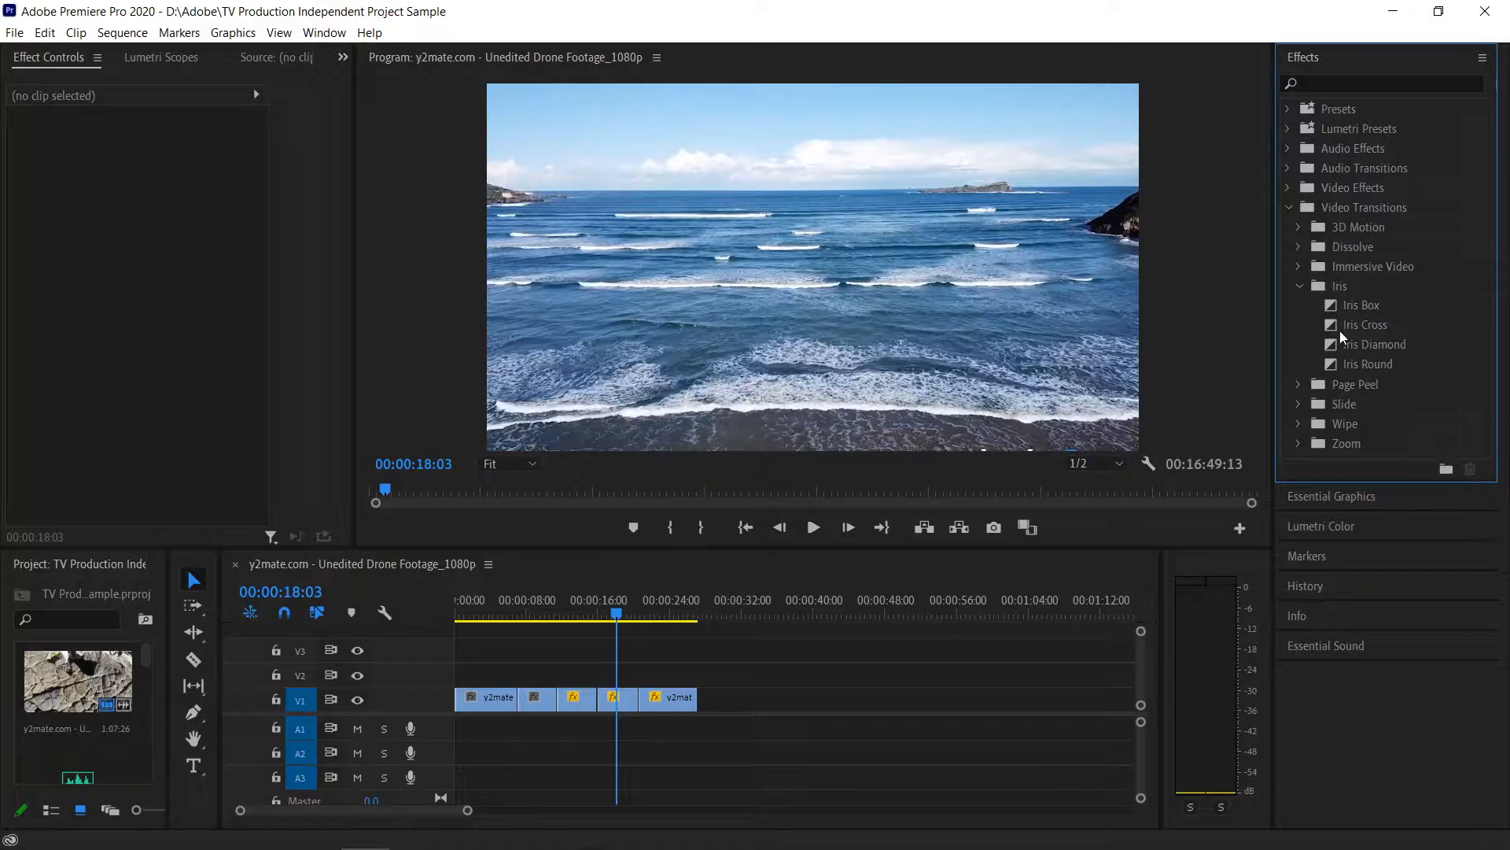
mouse_move(1366, 346)
left_mouse_down()
mouse_move(557, 702)
mouse_move(523, 700)
left_mouse_up()
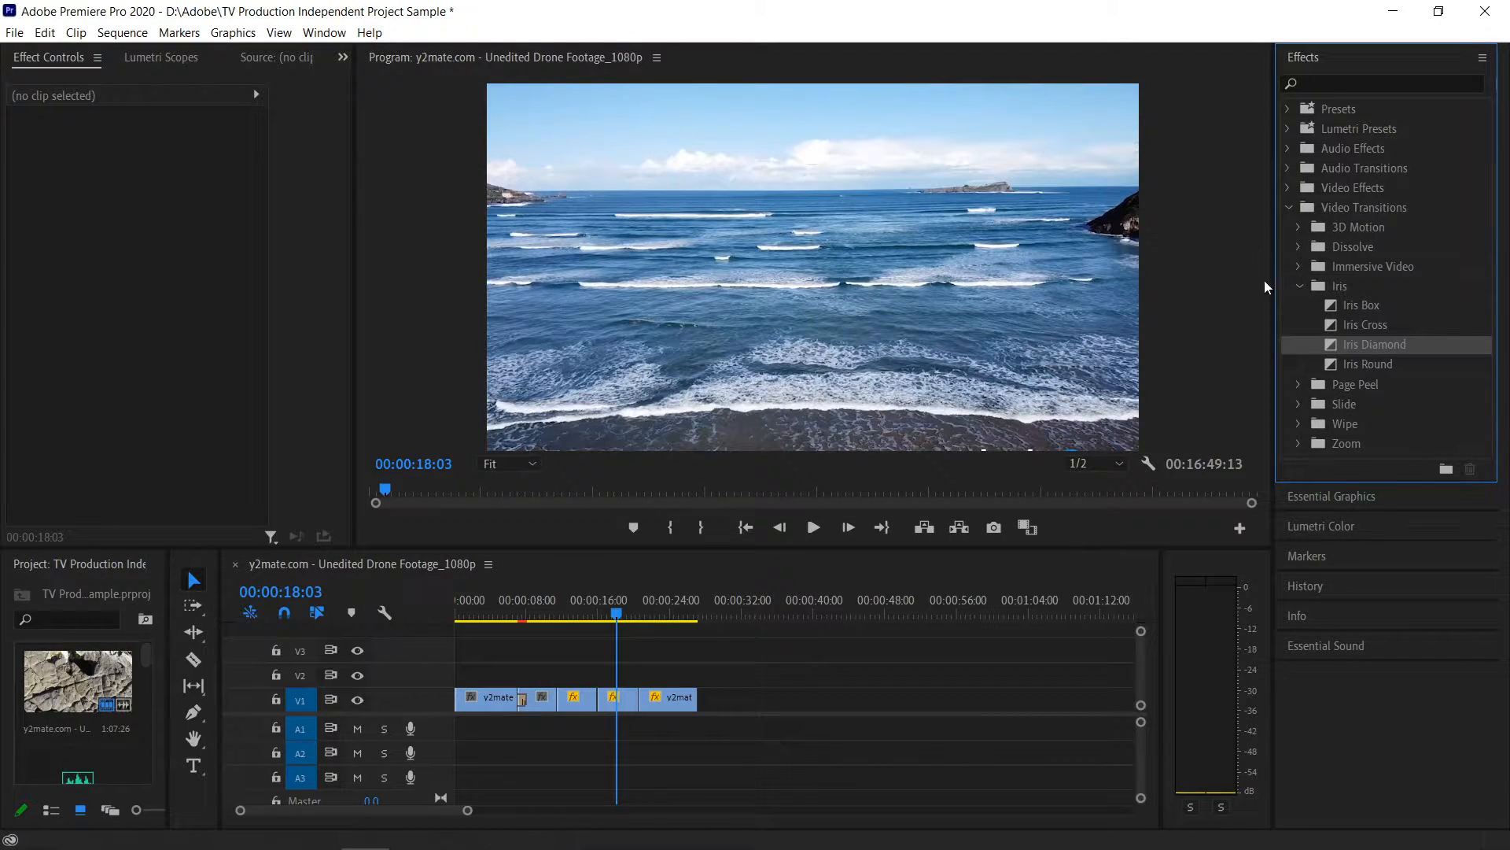
left_click(1299, 285)
- Apply the Page Peel video transition to the cut between the second and third clips on V1
left_click(1298, 306)
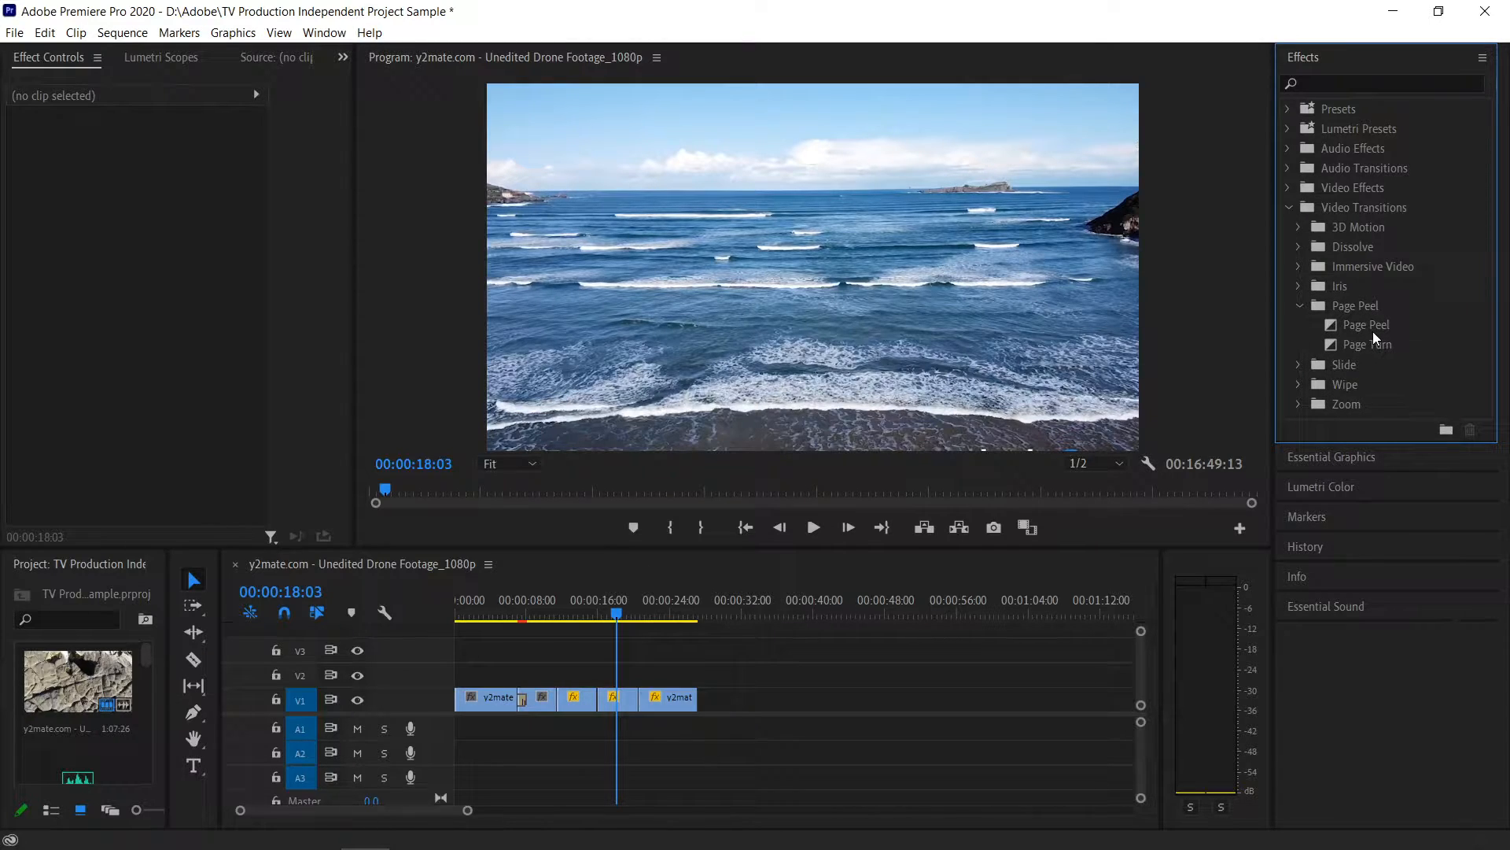
left_click_drag(1372, 332, 558, 701)
left_click(1298, 306)
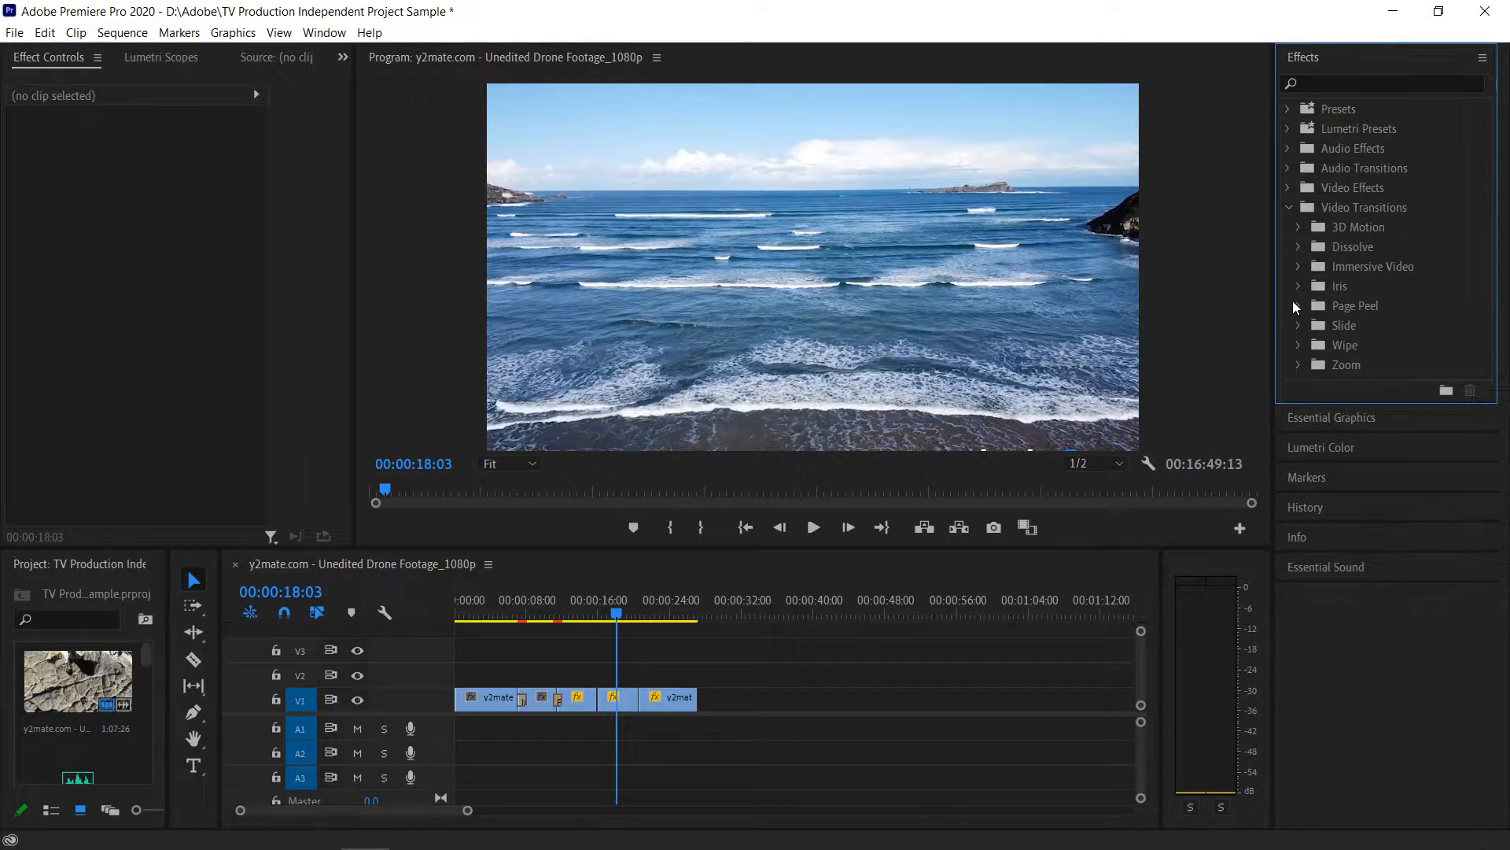
- Apply Barn Doors to the cut between the third and fourth clips and Cross Zoom between the fourth and fifth clips
left_click(1299, 342)
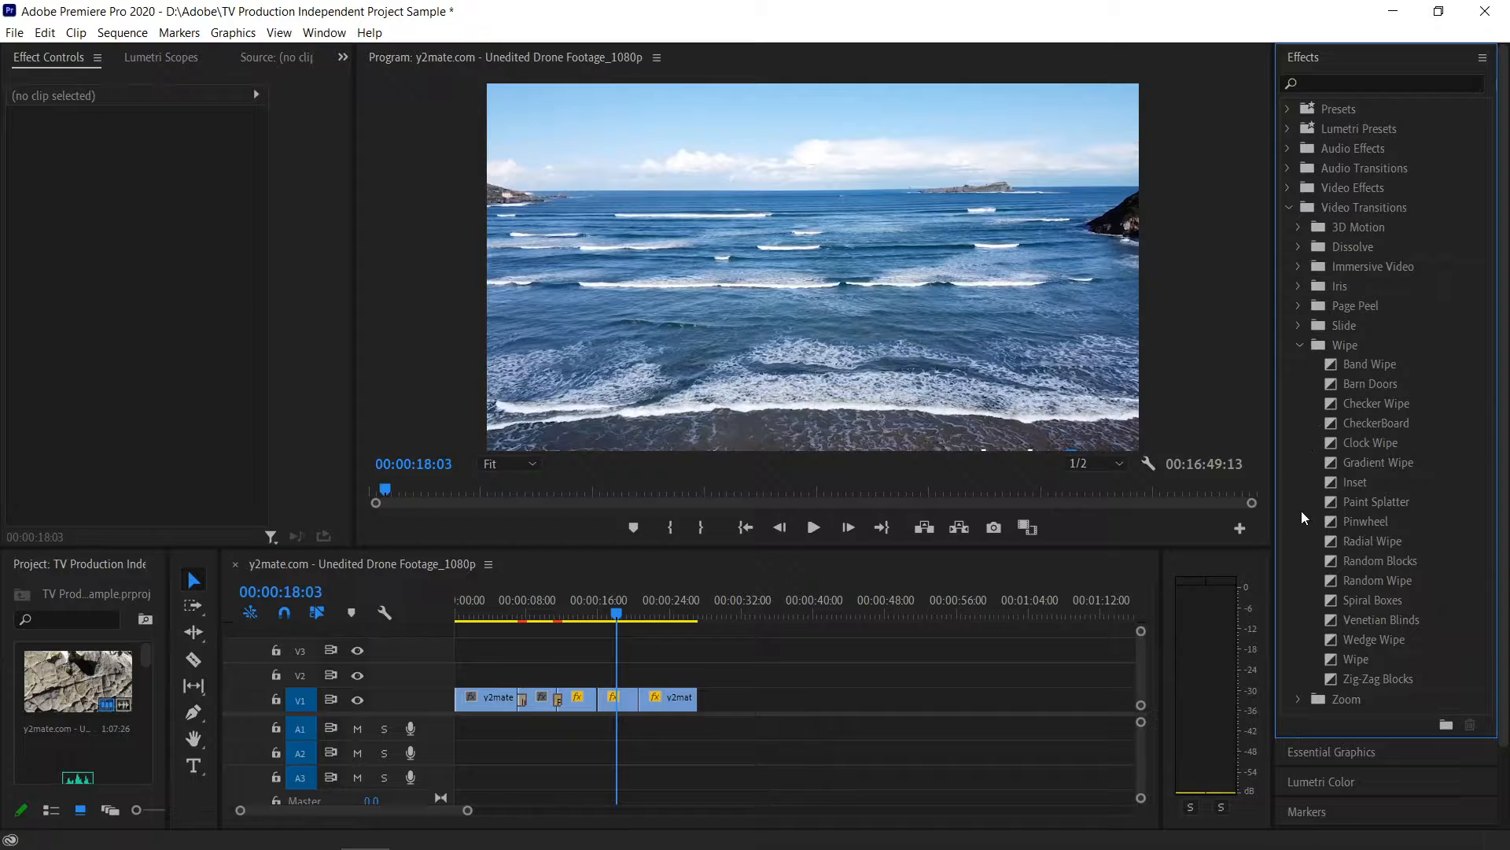
left_click(1352, 390)
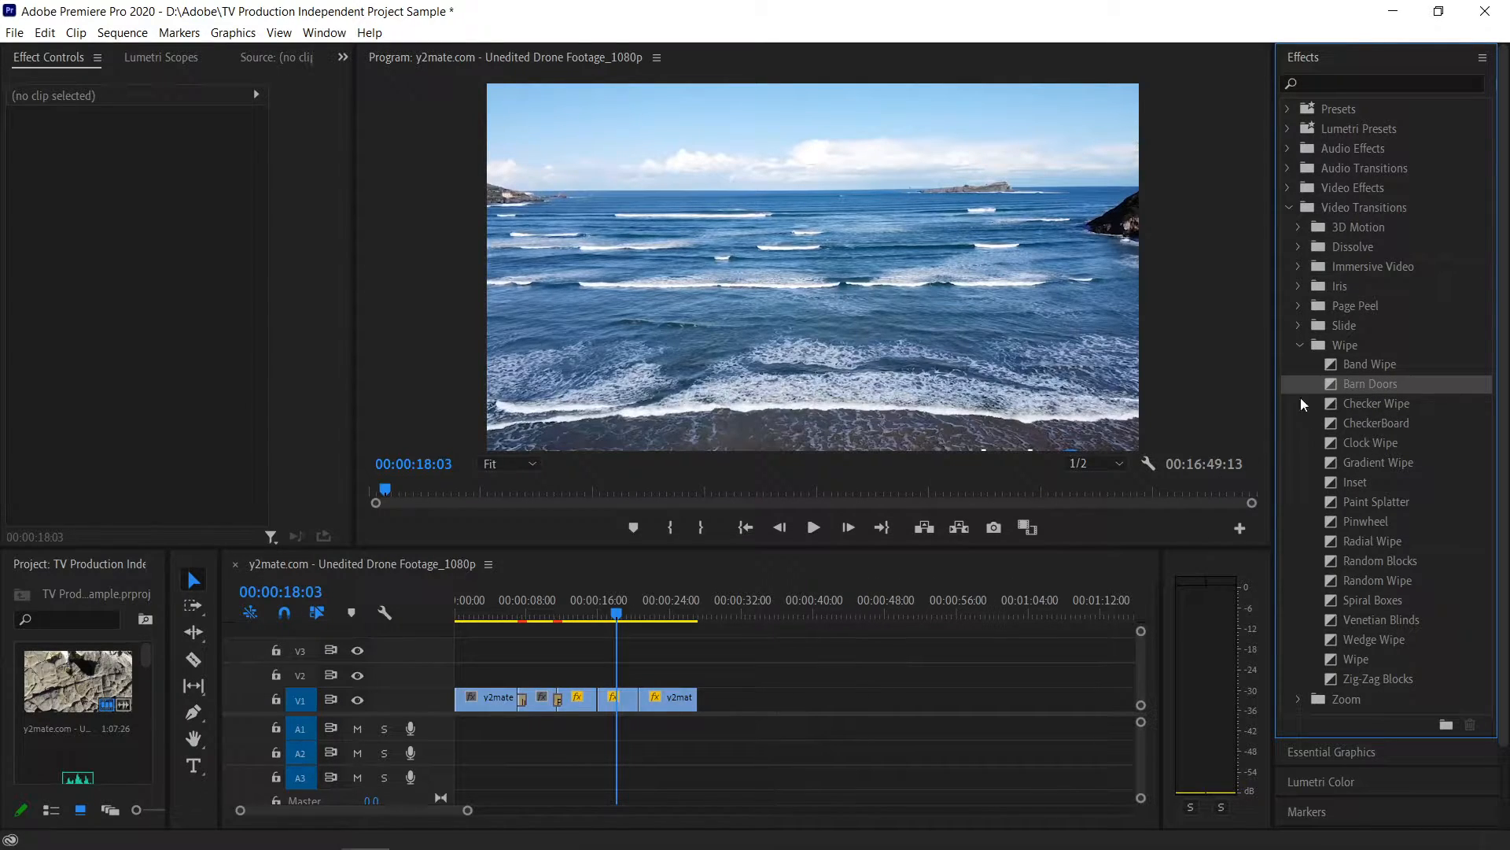
mouse_move(1350, 380)
left_mouse_down()
mouse_move(730, 663)
mouse_move(601, 698)
left_mouse_up()
left_click(1299, 345)
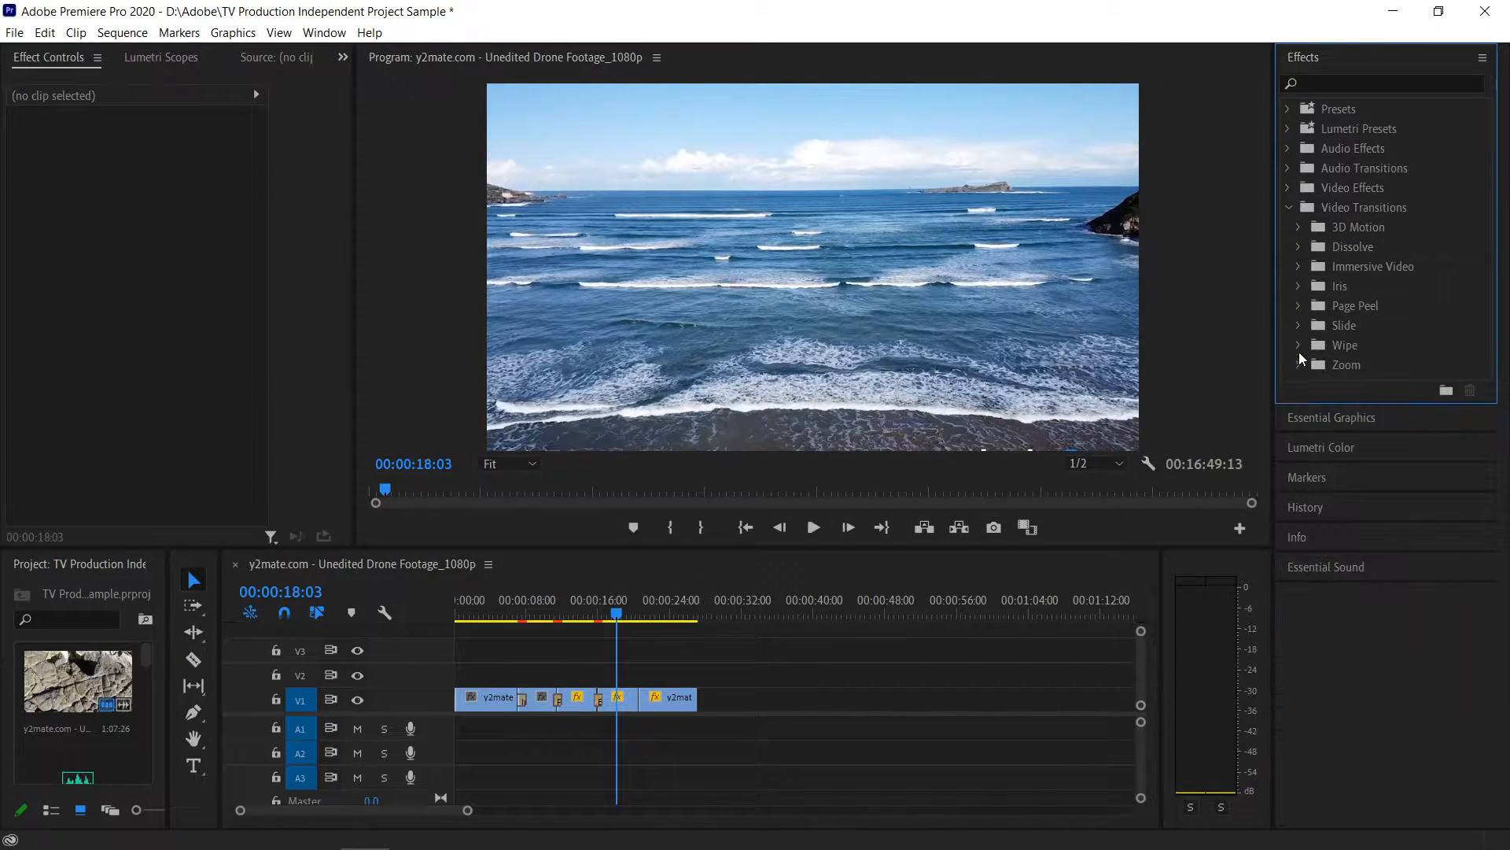
left_click(1299, 364)
mouse_move(1353, 383)
left_mouse_down()
mouse_move(602, 725)
mouse_move(651, 712)
mouse_move(641, 704)
left_mouse_up()
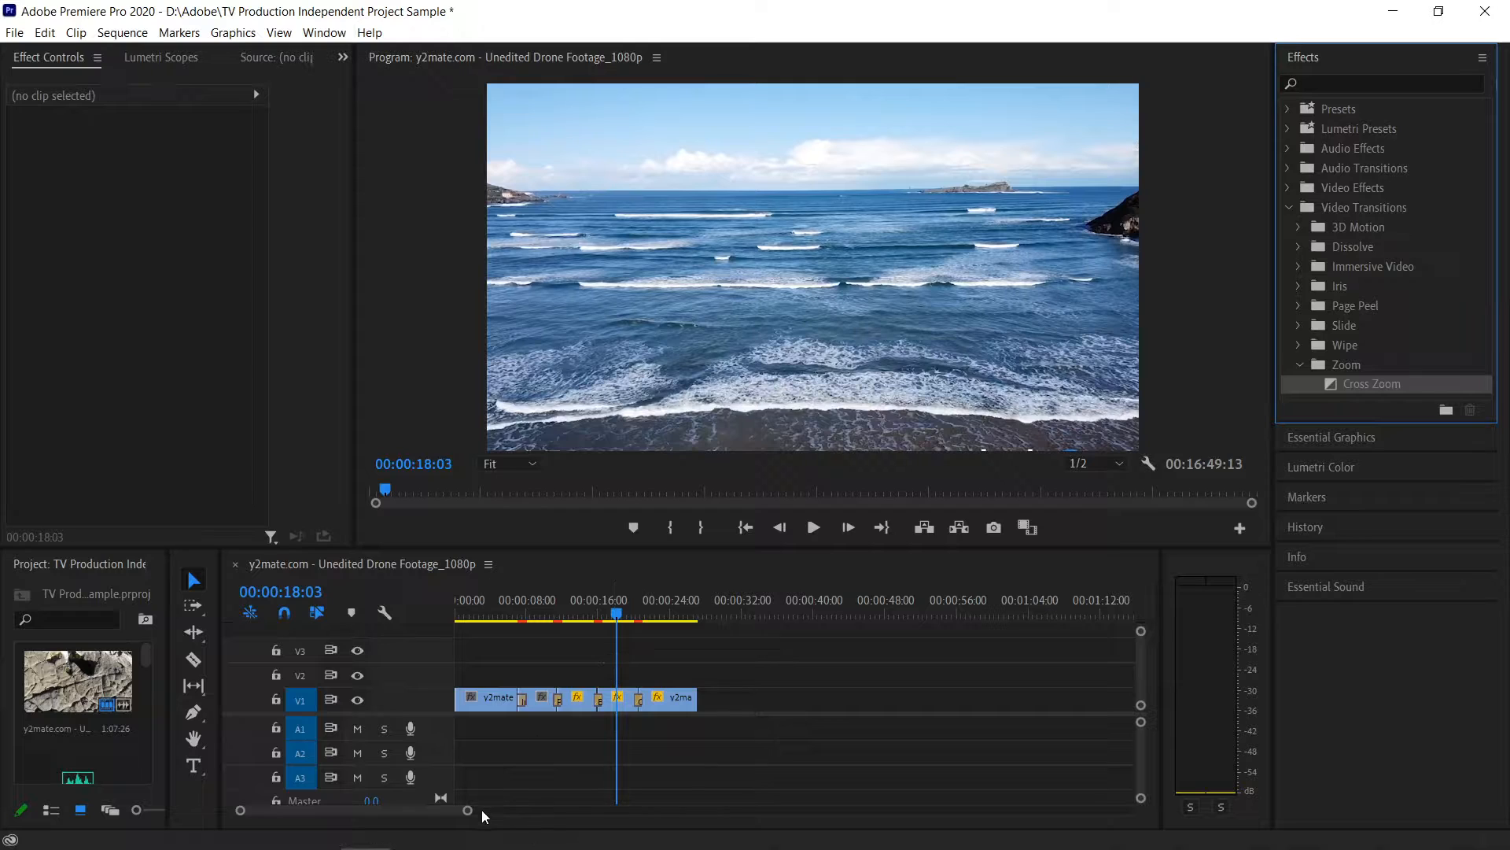
- Set the Iris Diamond transition's duration to 00:00:02:00
left_click_drag(468, 811, 433, 814)
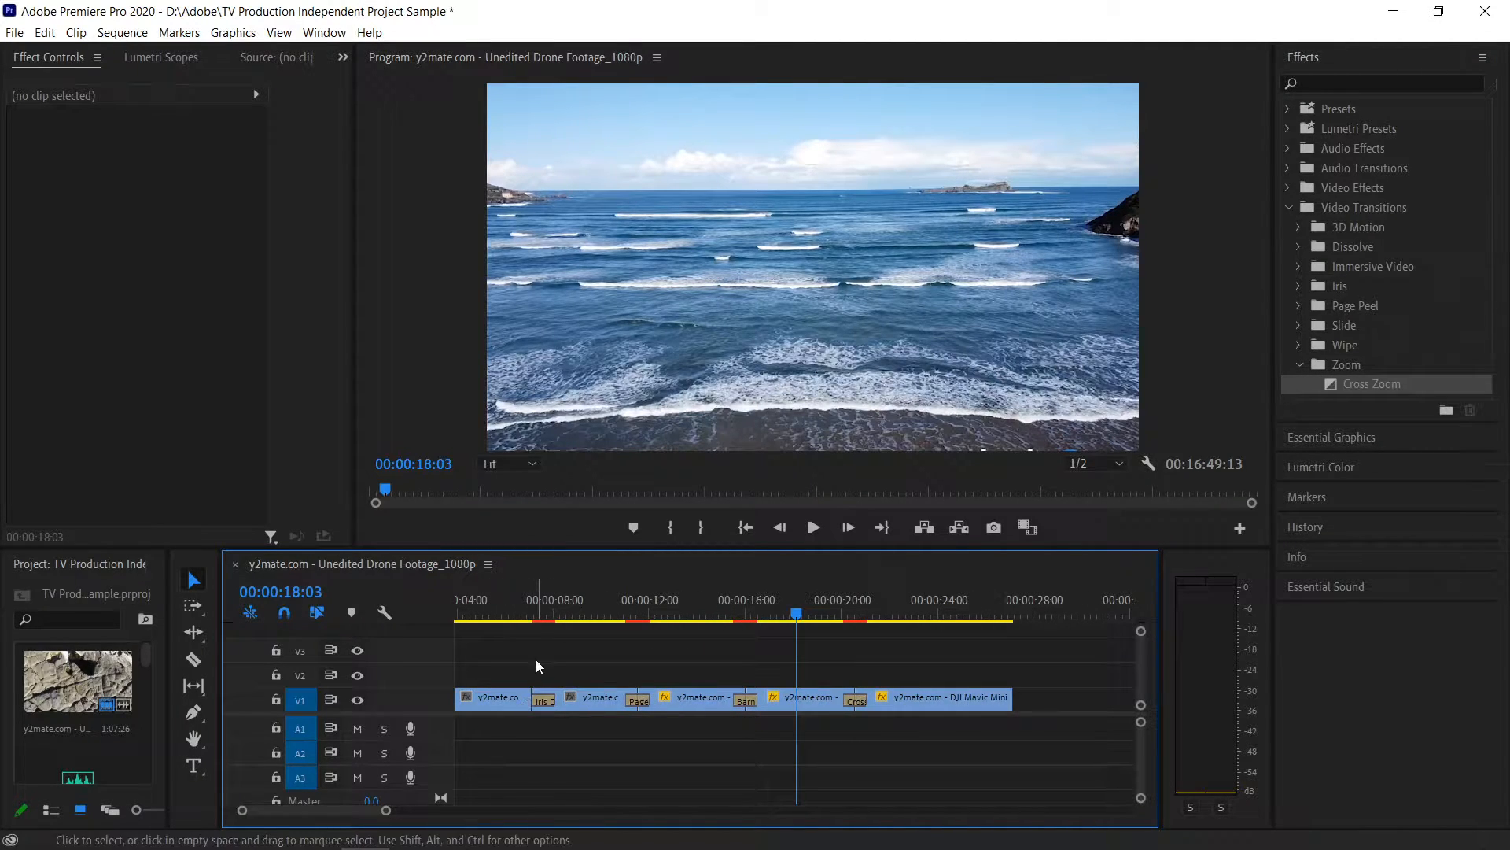
left_click(521, 615)
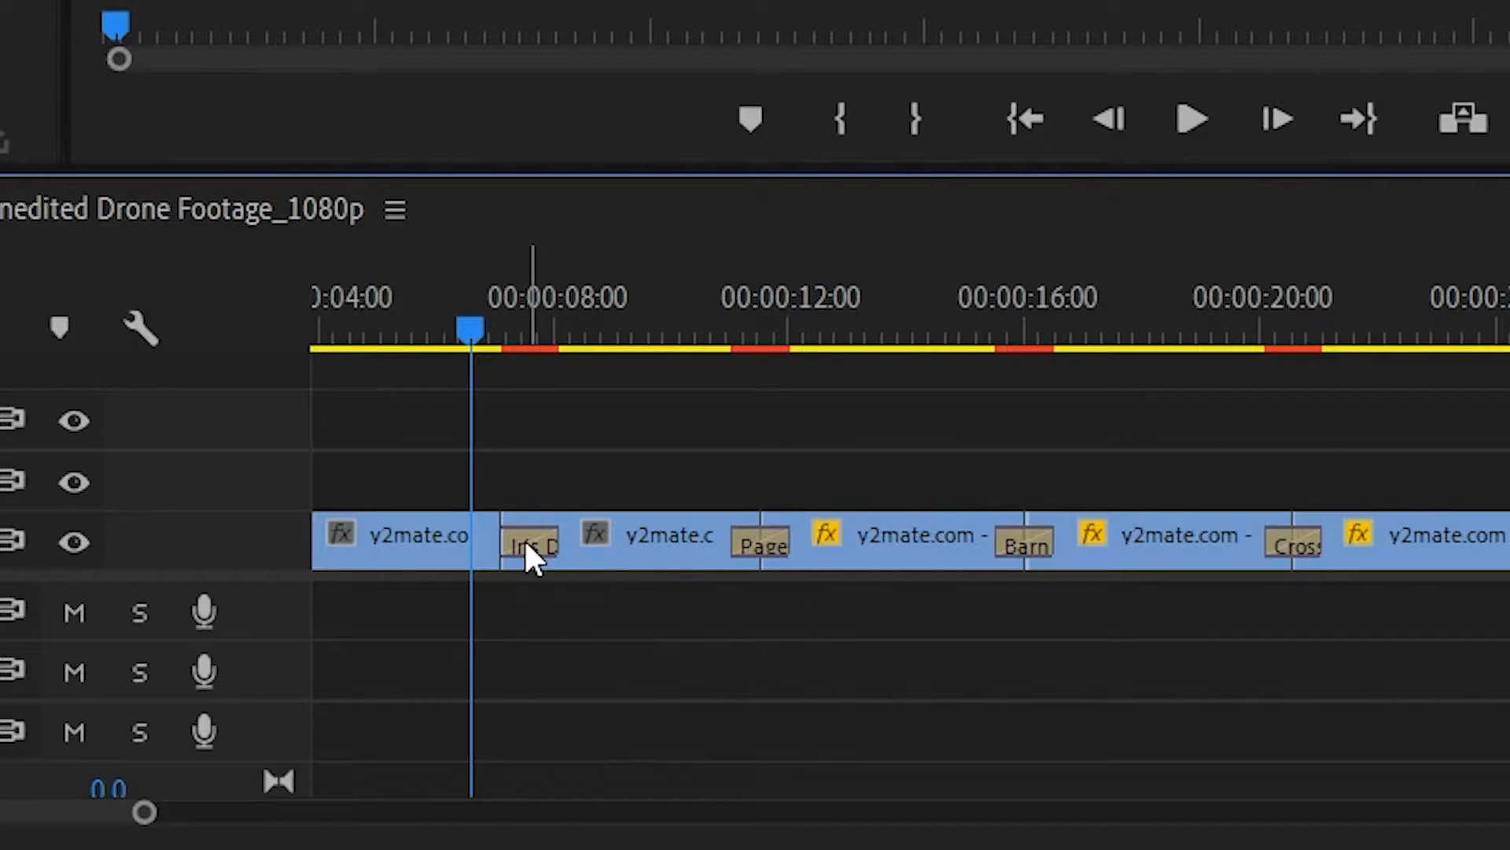
right_click(525, 543)
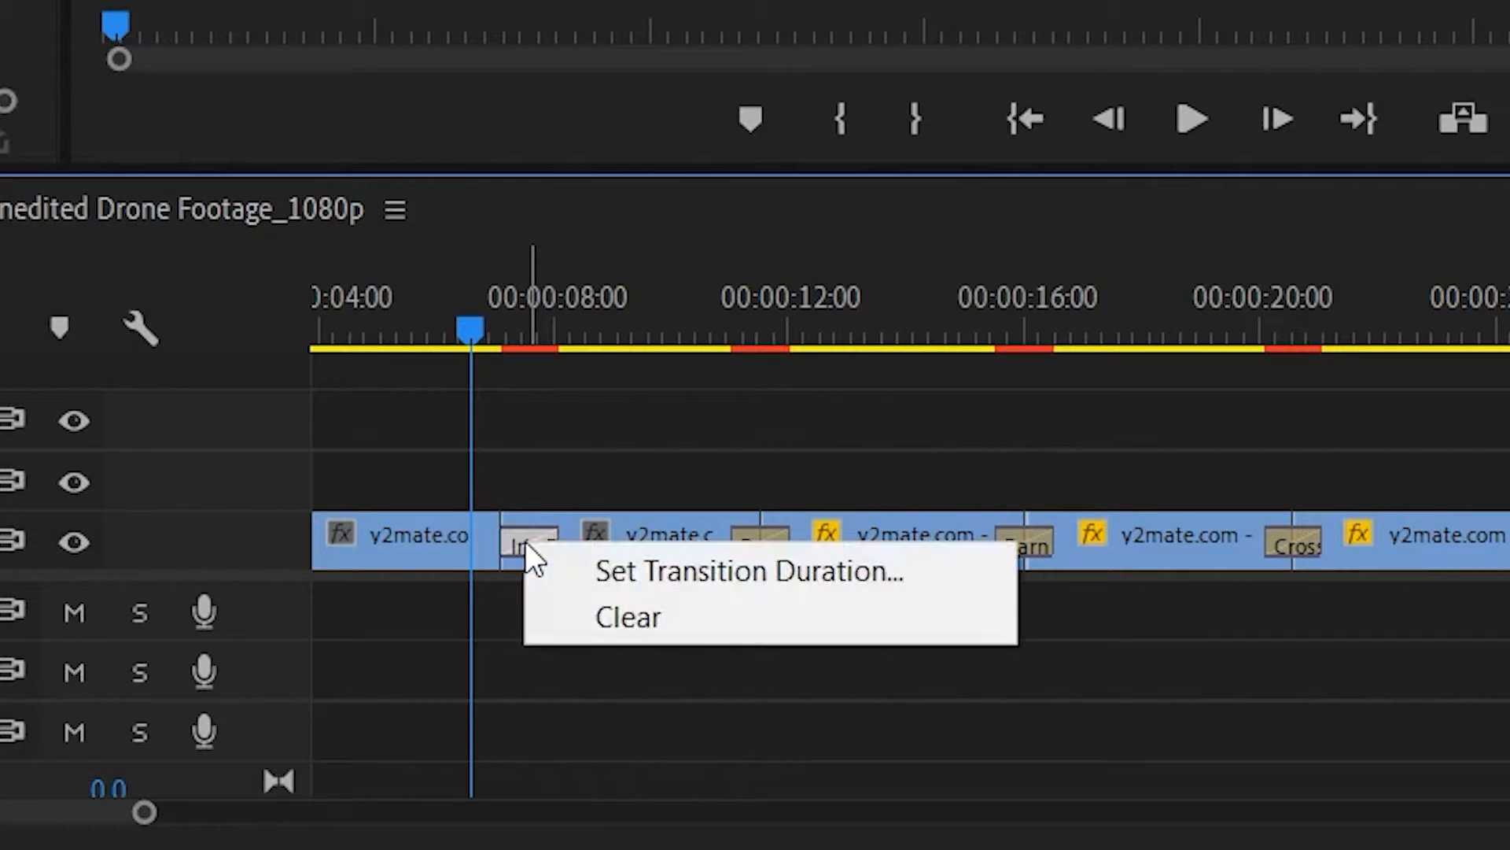
left_click(604, 562)
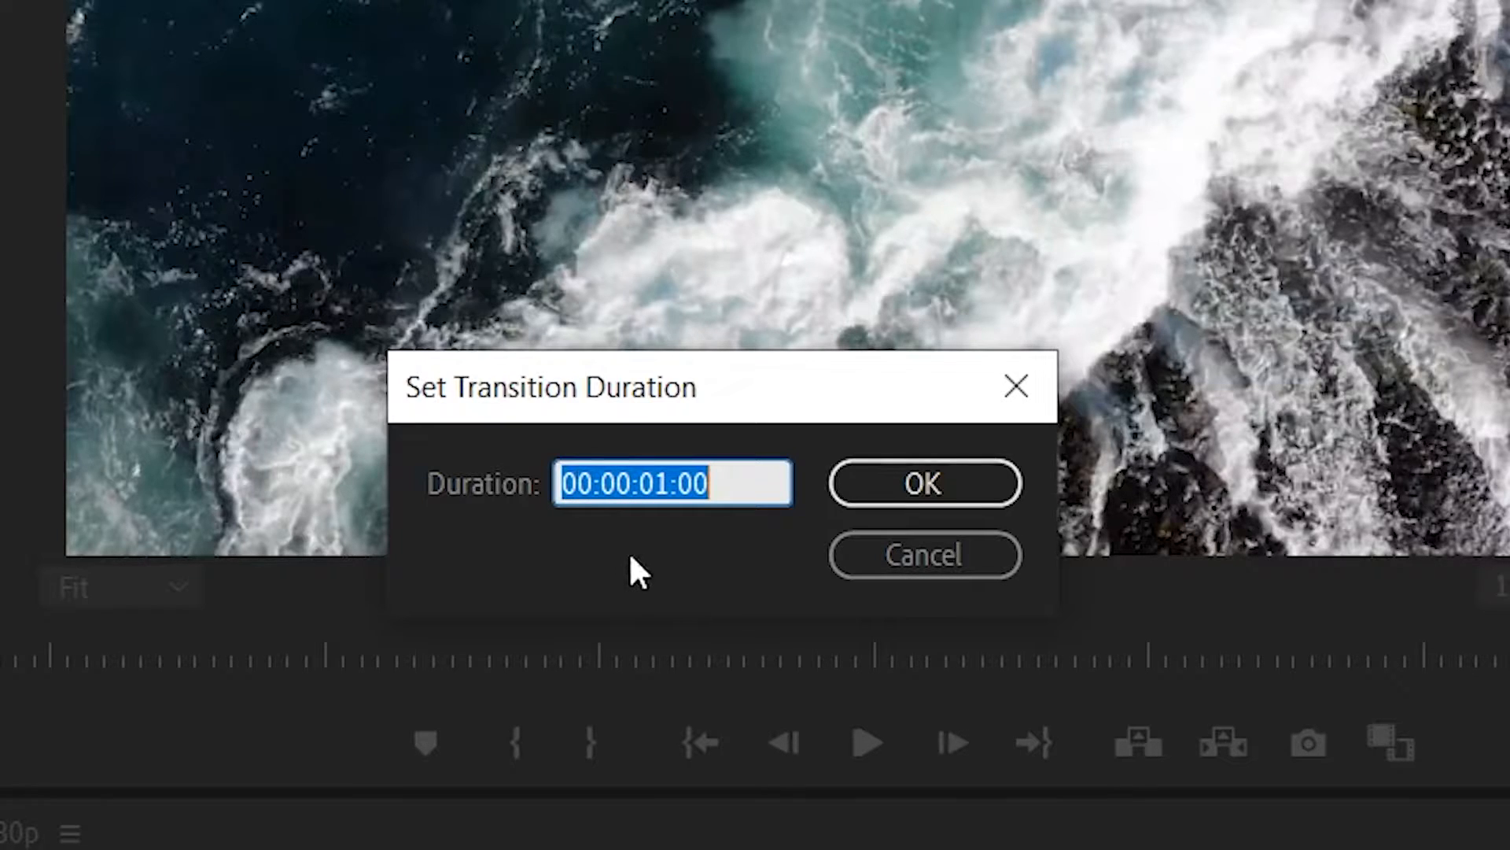
left_click(669, 481)
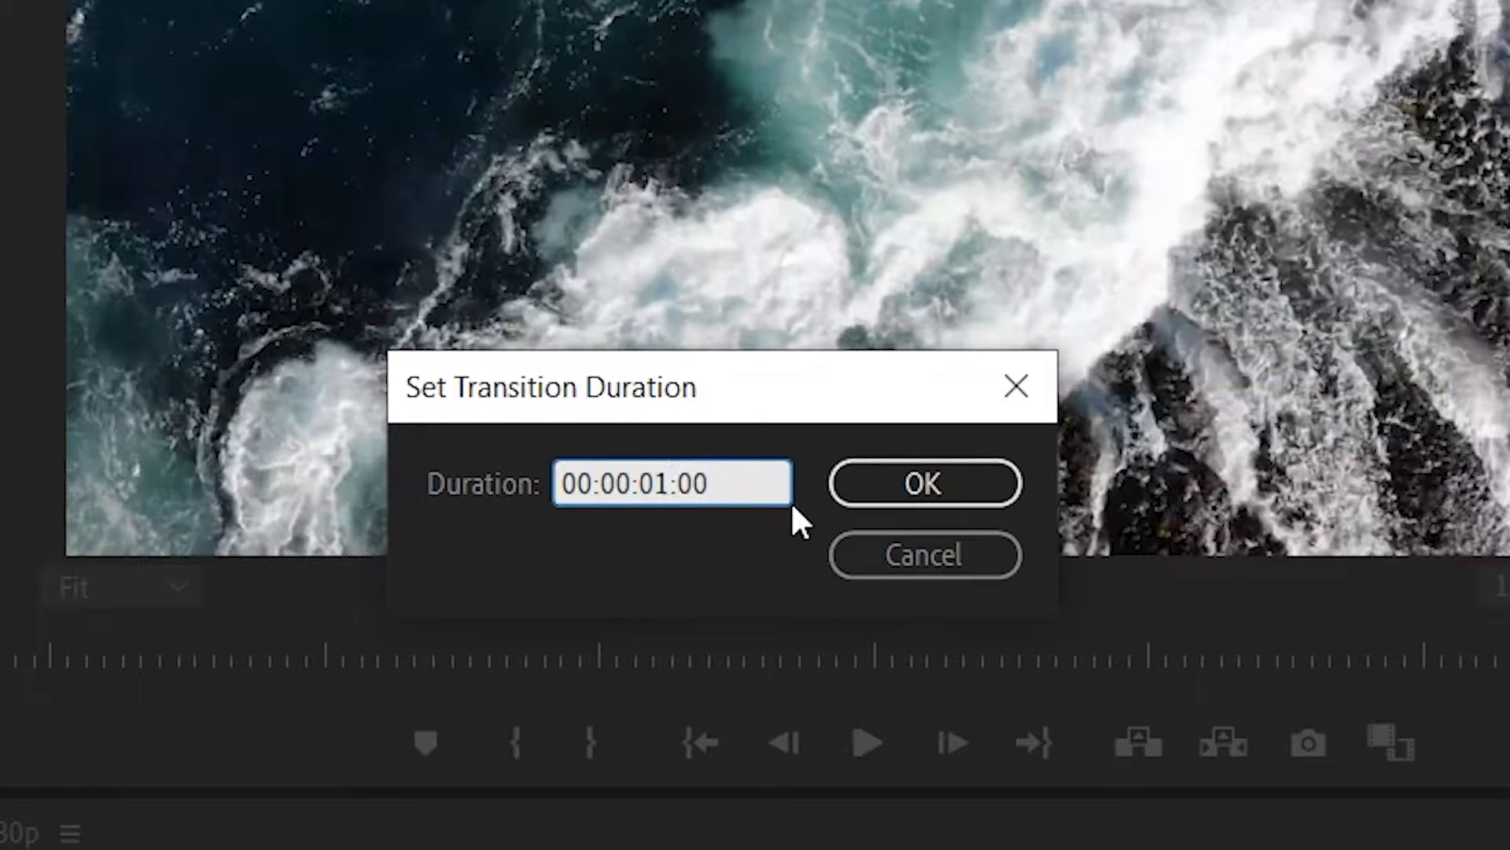
key("BackSpace")
type("2")
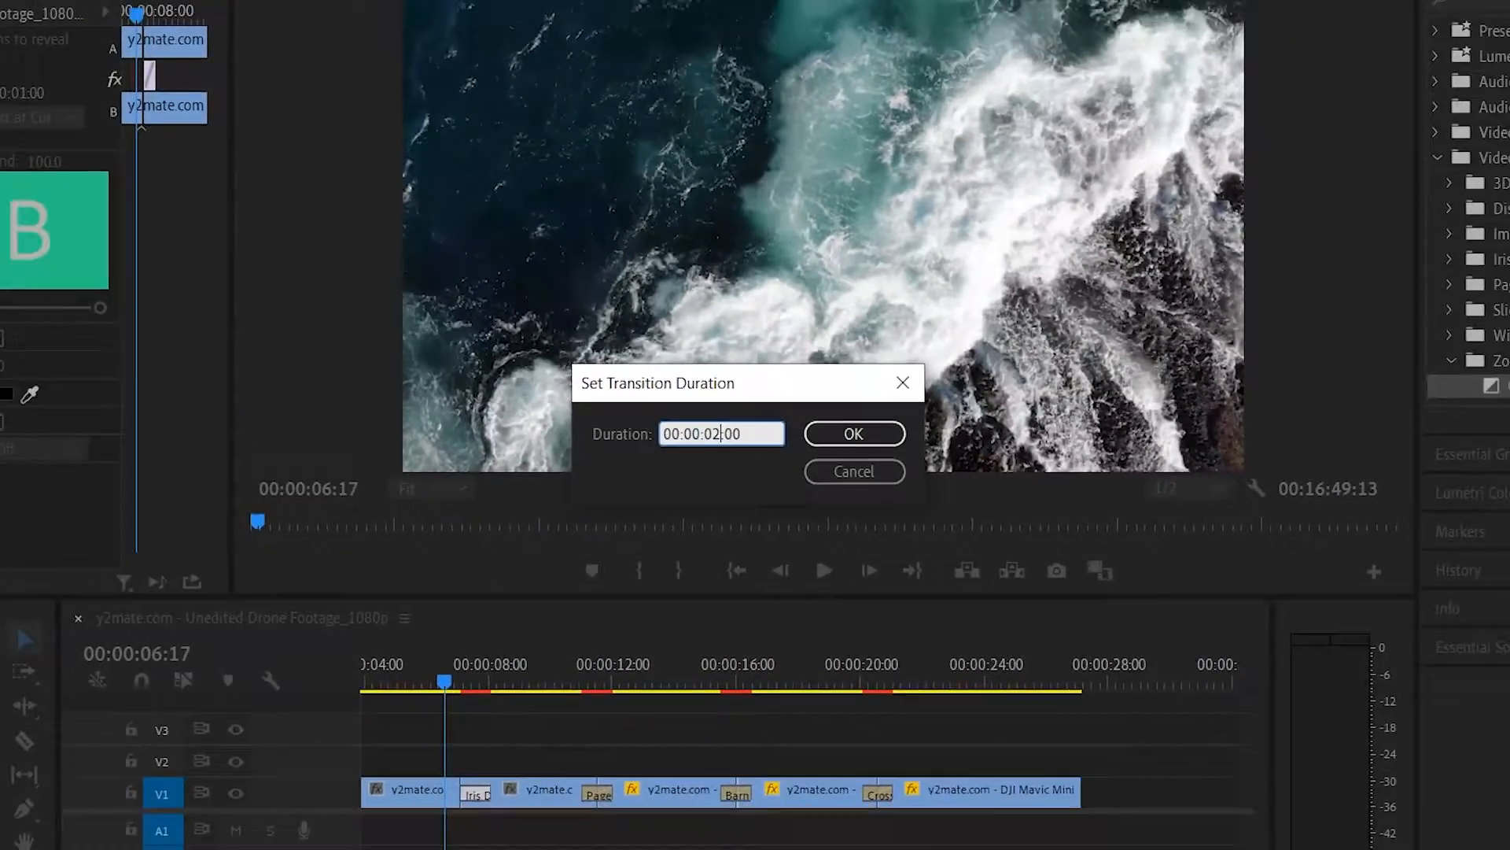
key("Return")
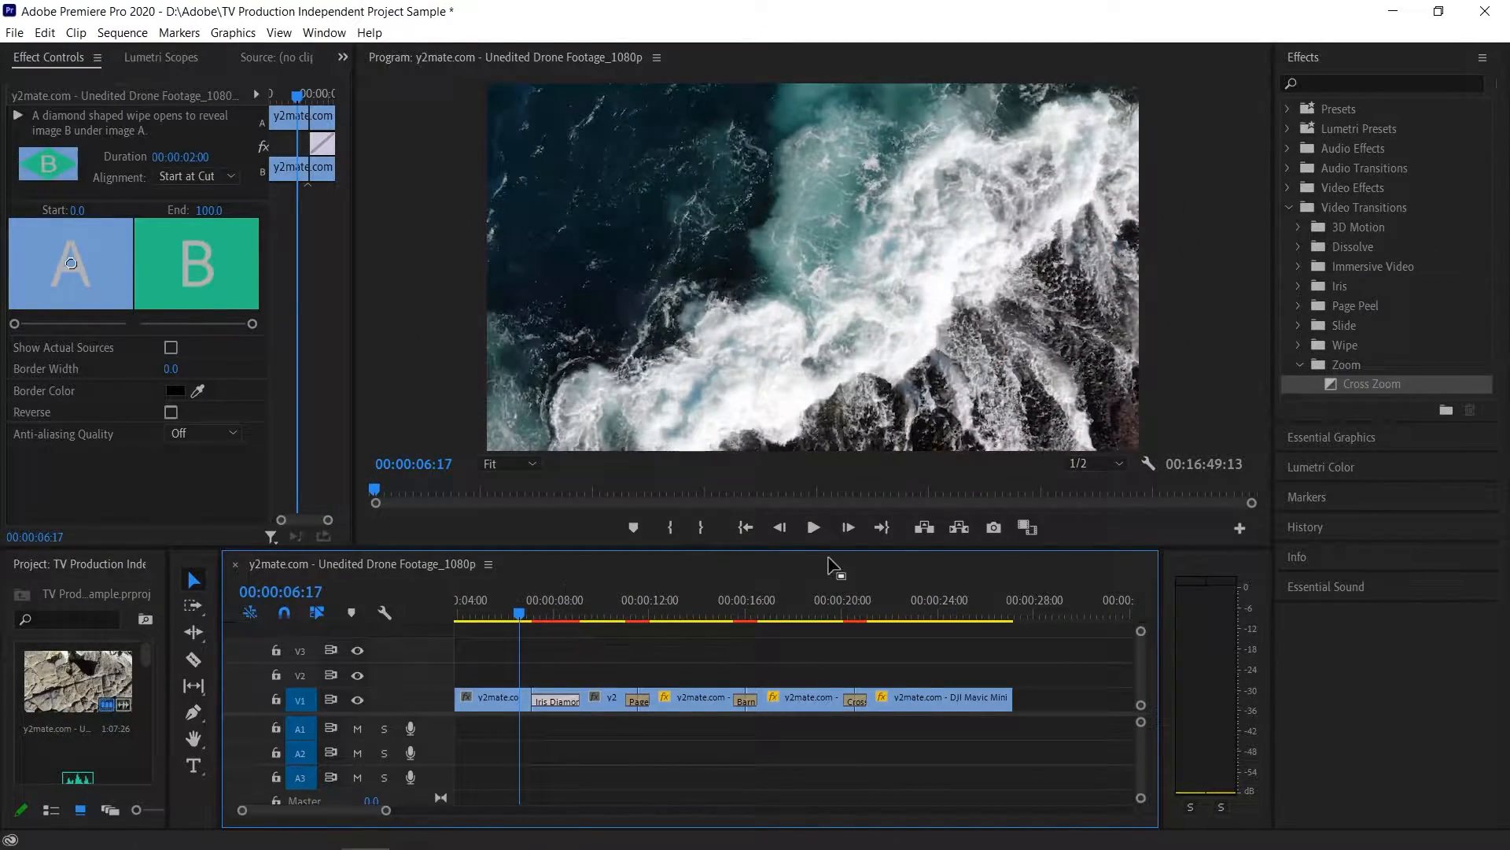
- Play the sequence through all four transitions to preview them, stopping during the last clip
left_click(815, 531)
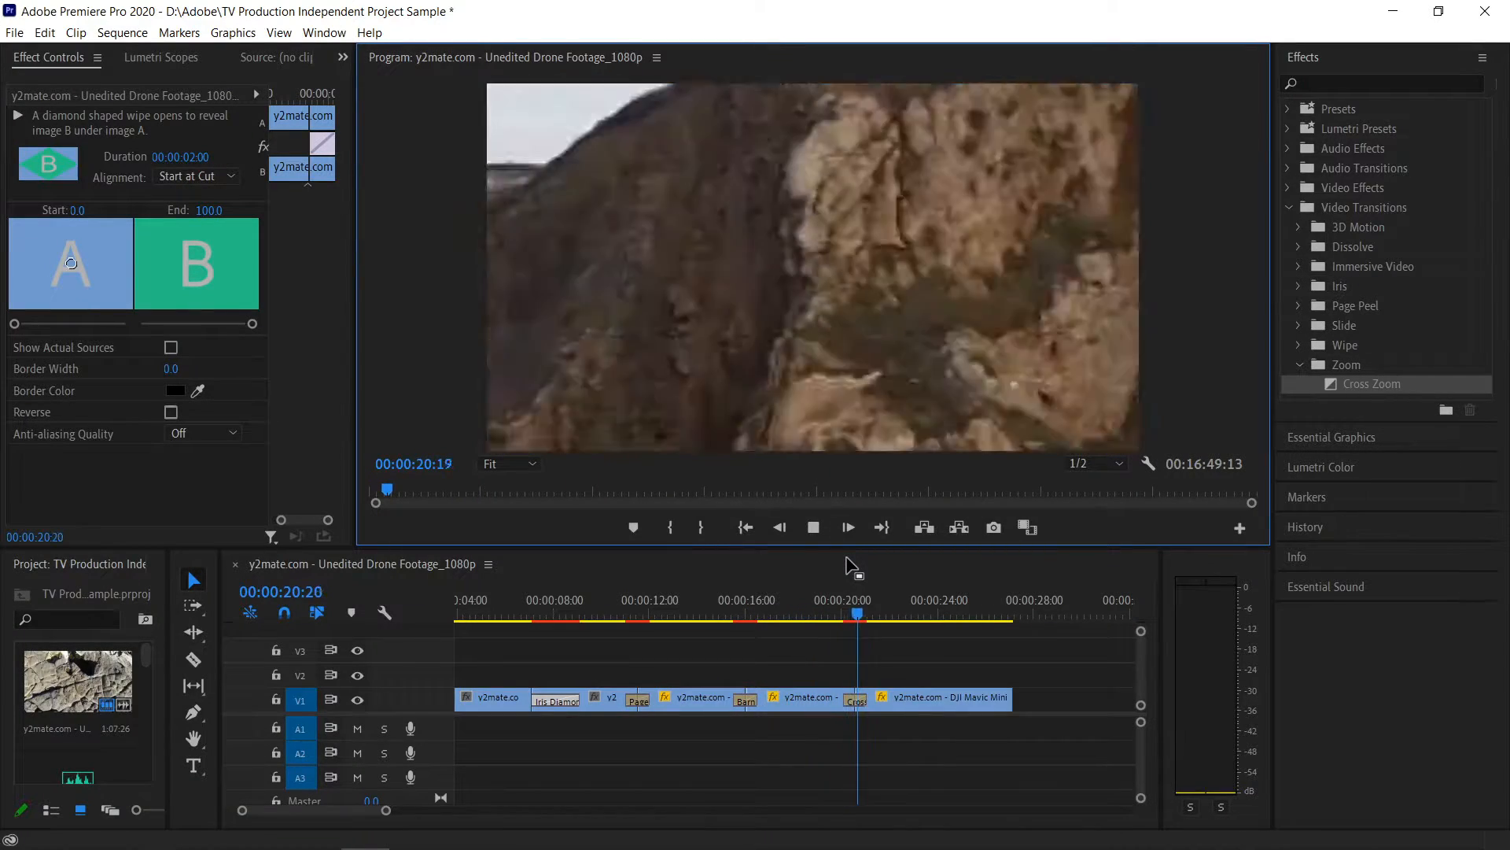
left_click(813, 527)
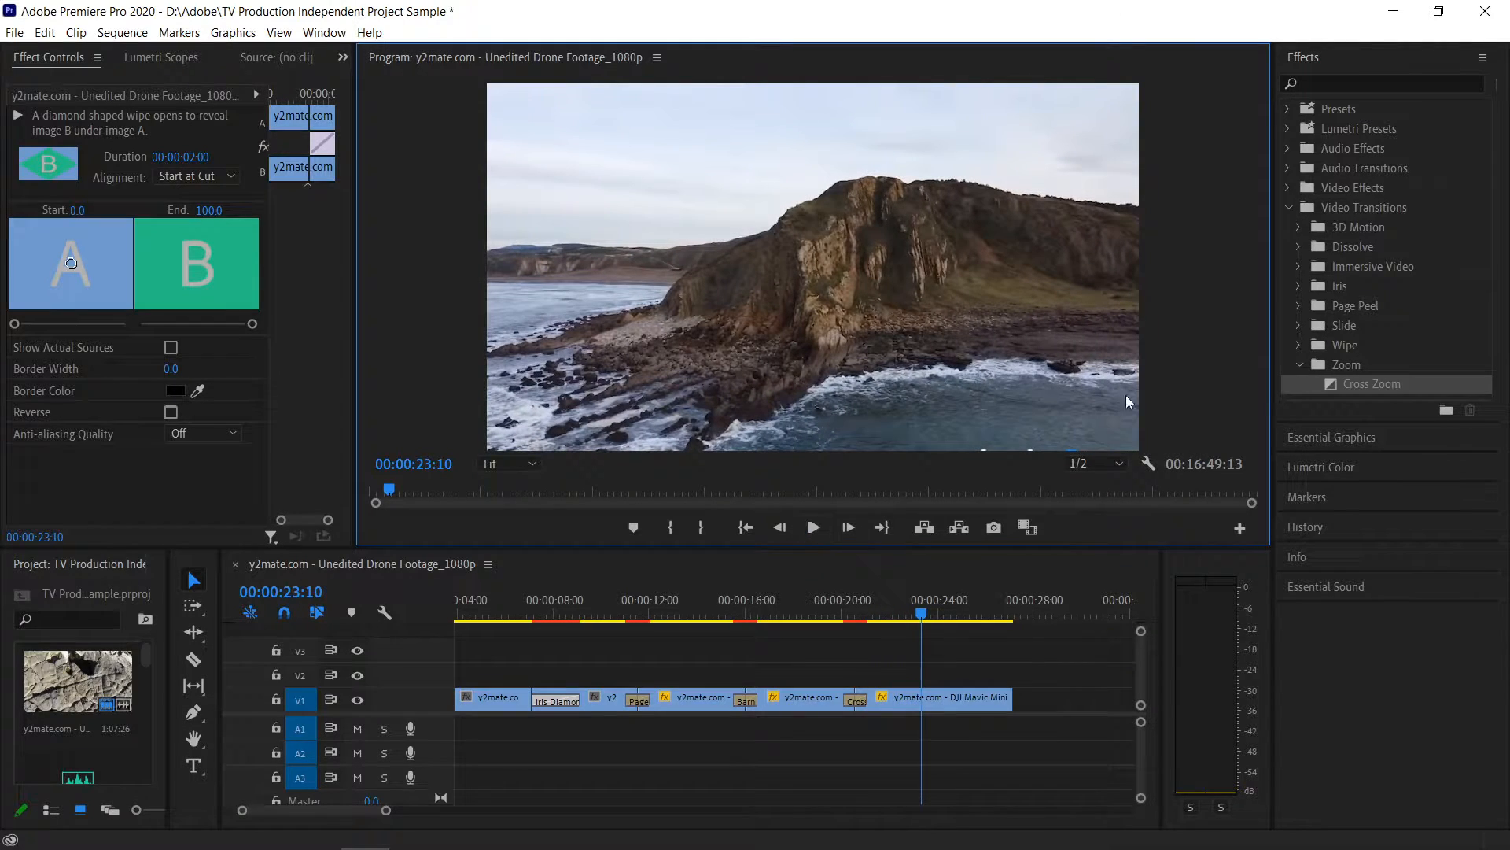
left_click(1301, 361)
left_click(1296, 305)
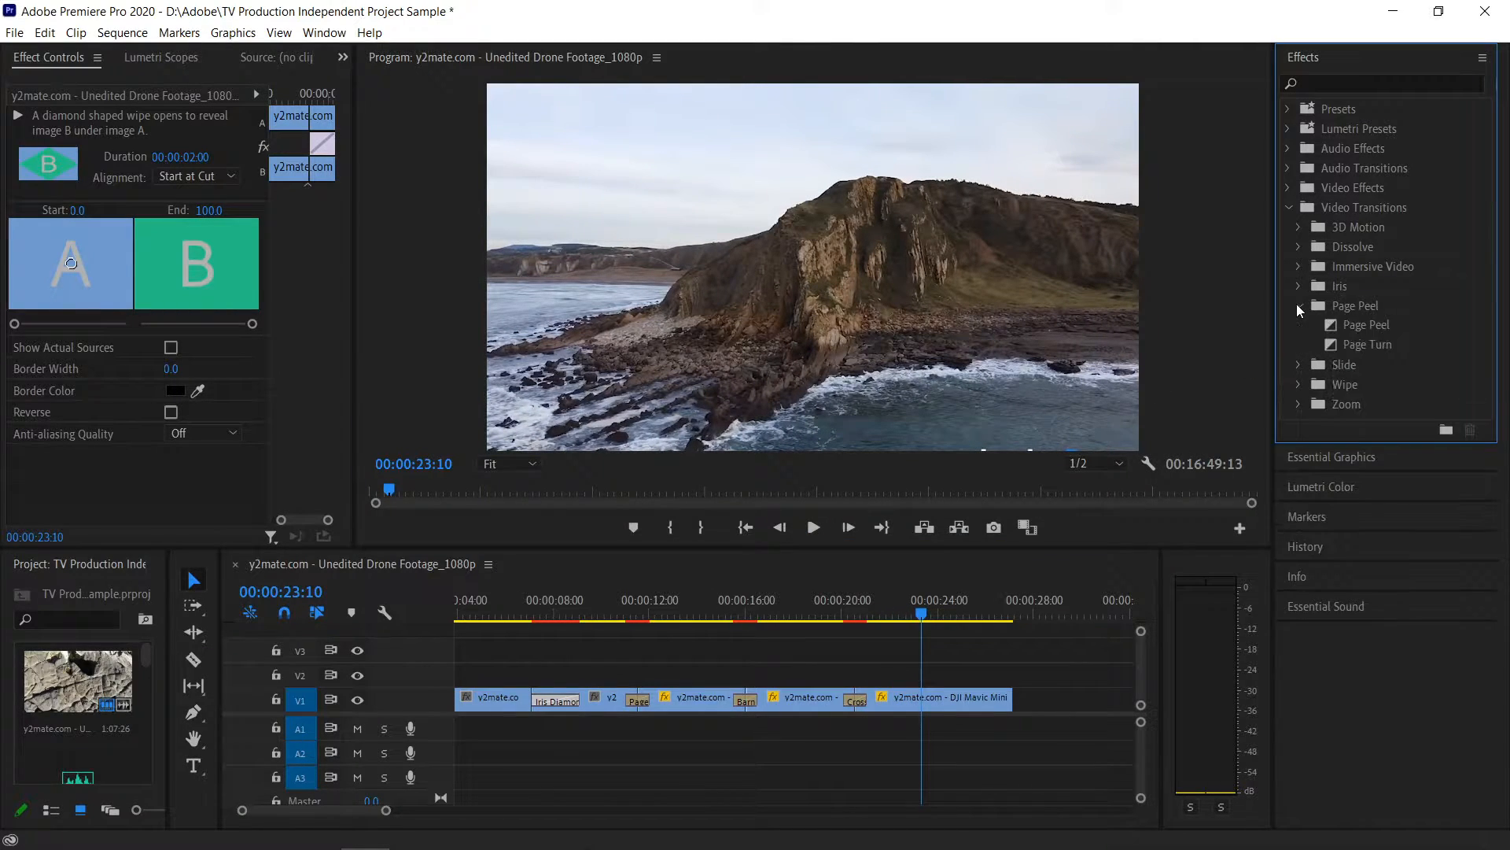
left_click(1297, 304)
left_click(1296, 267)
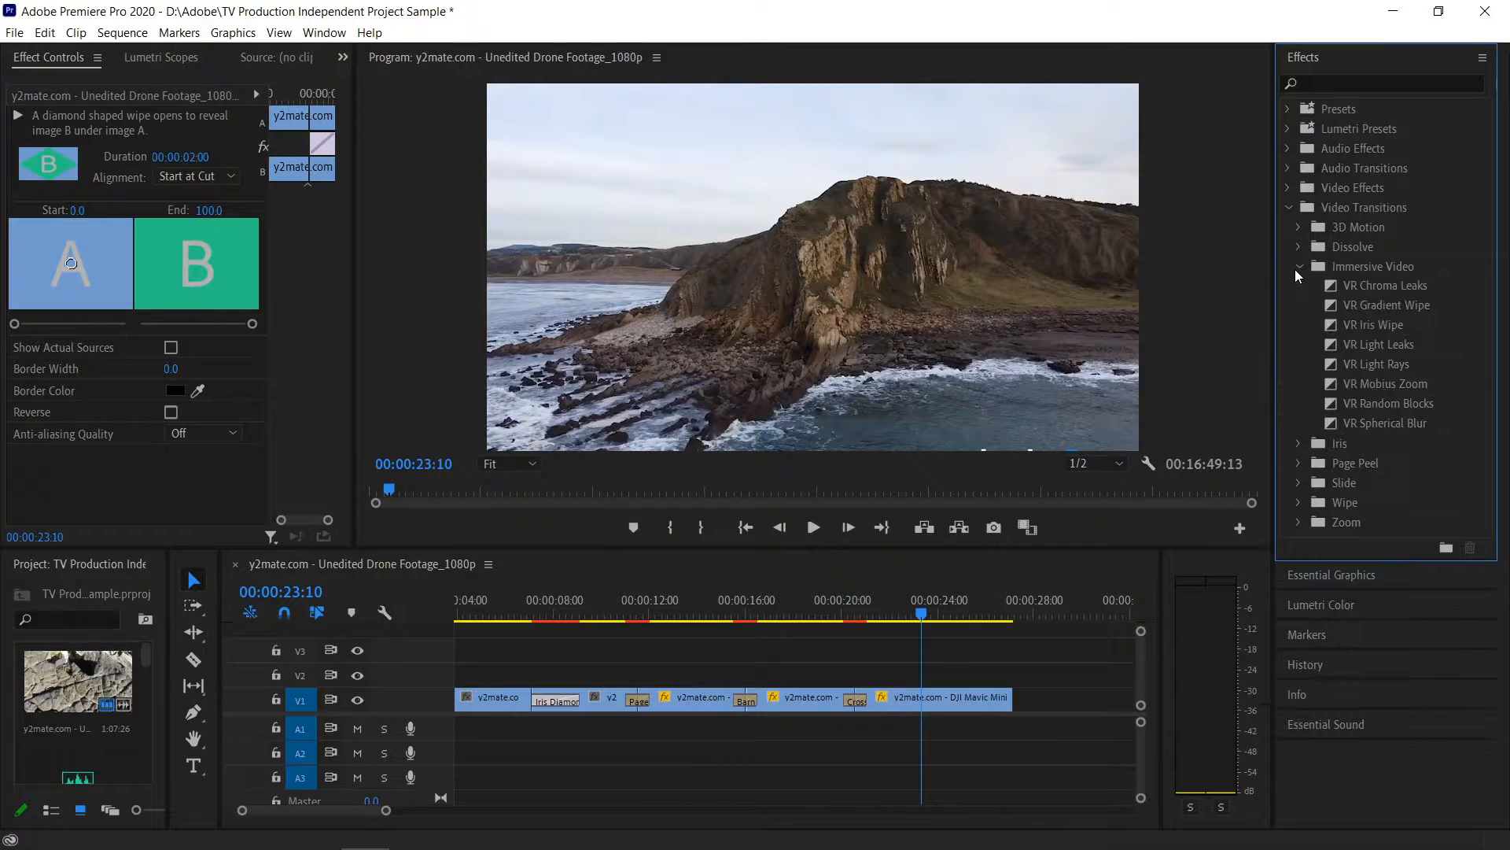
left_click(1296, 267)
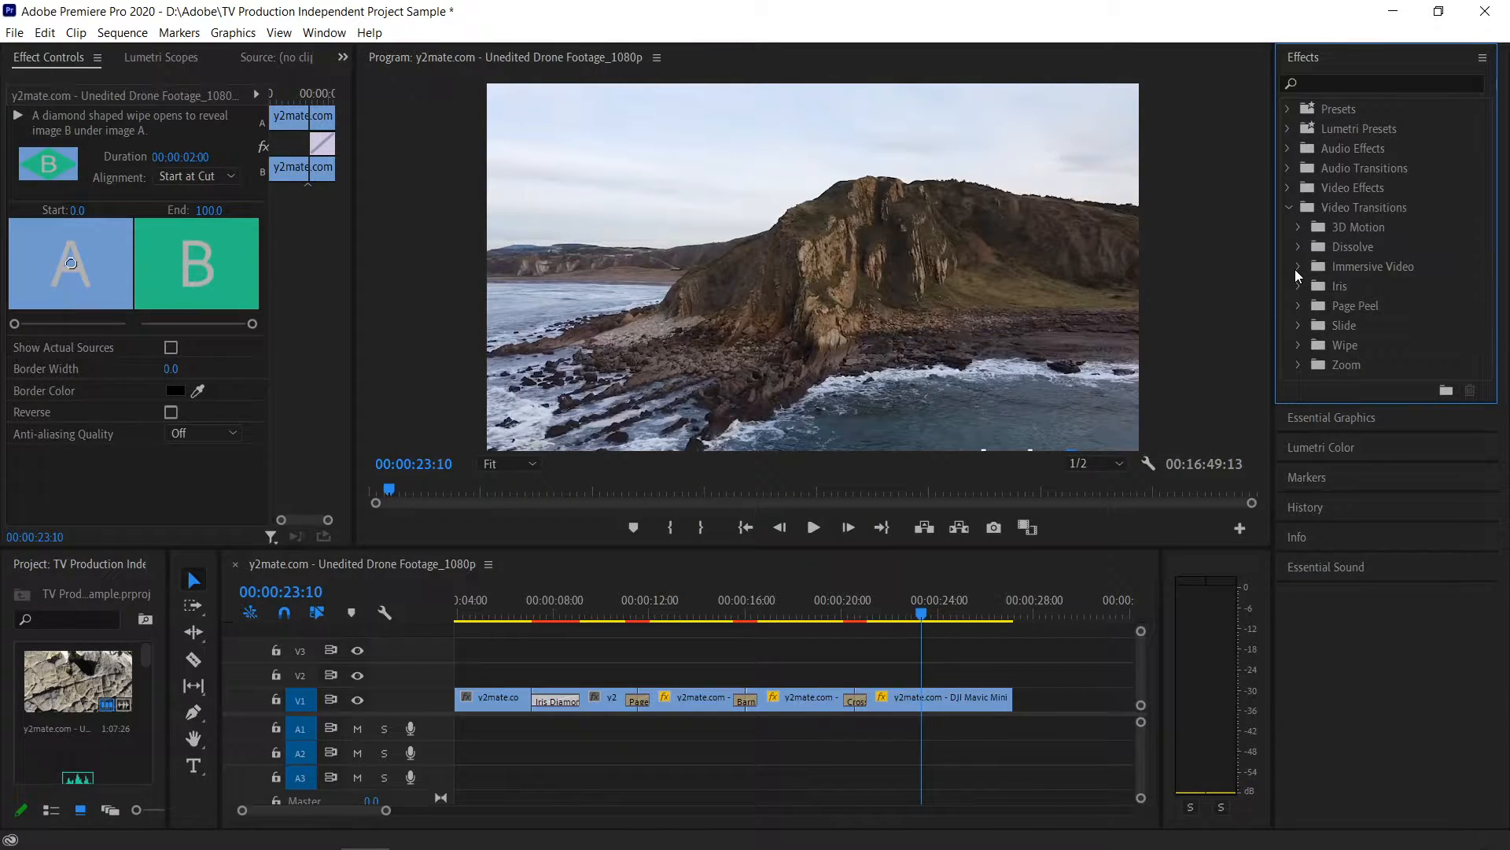
left_click(1298, 226)
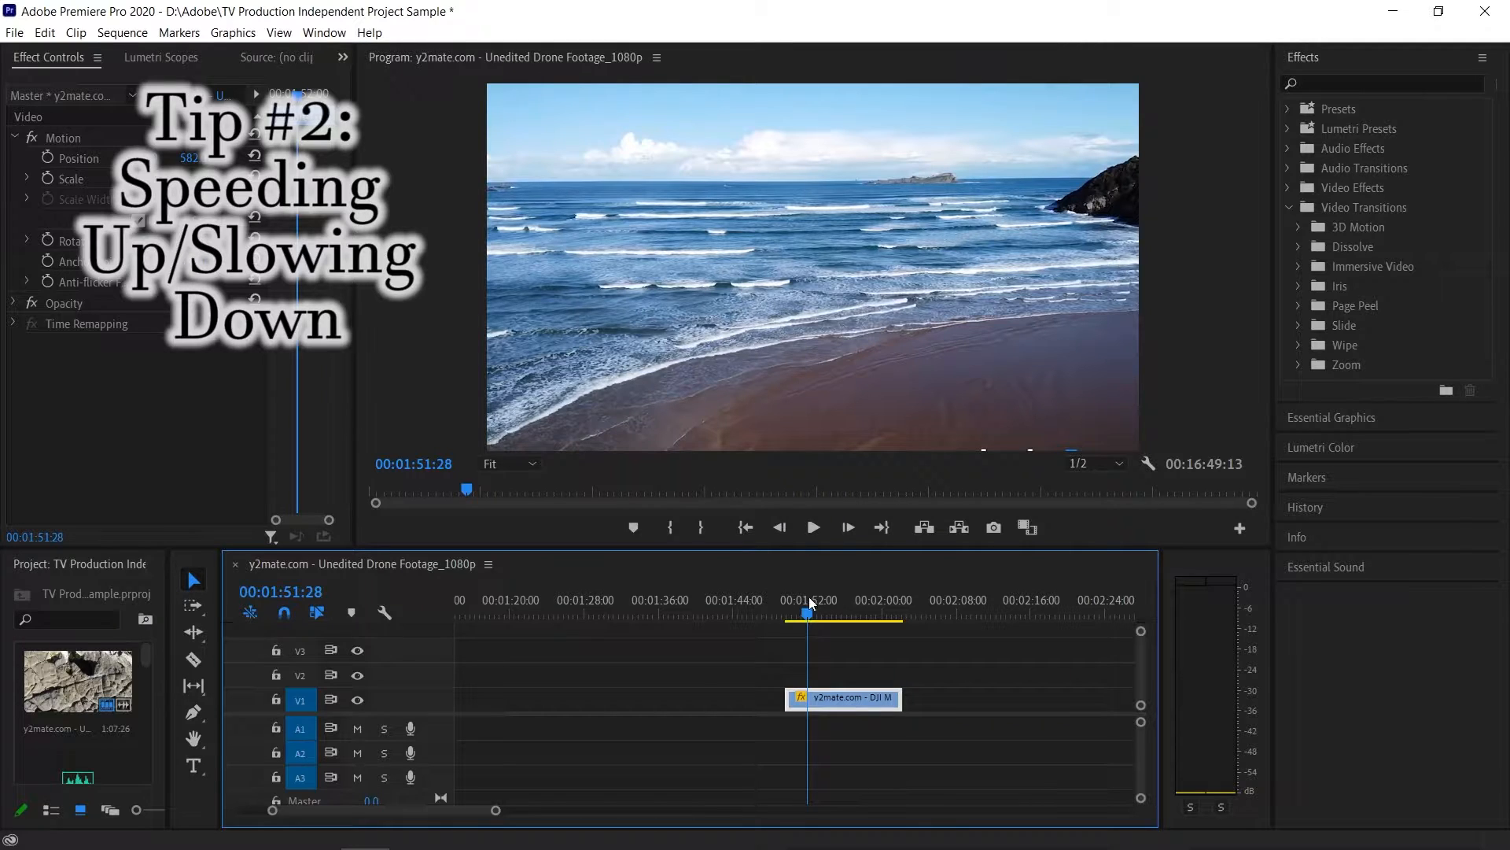
- Play the beach clip to check its original speed, and return the playhead to near the clip's start
left_click(813, 527)
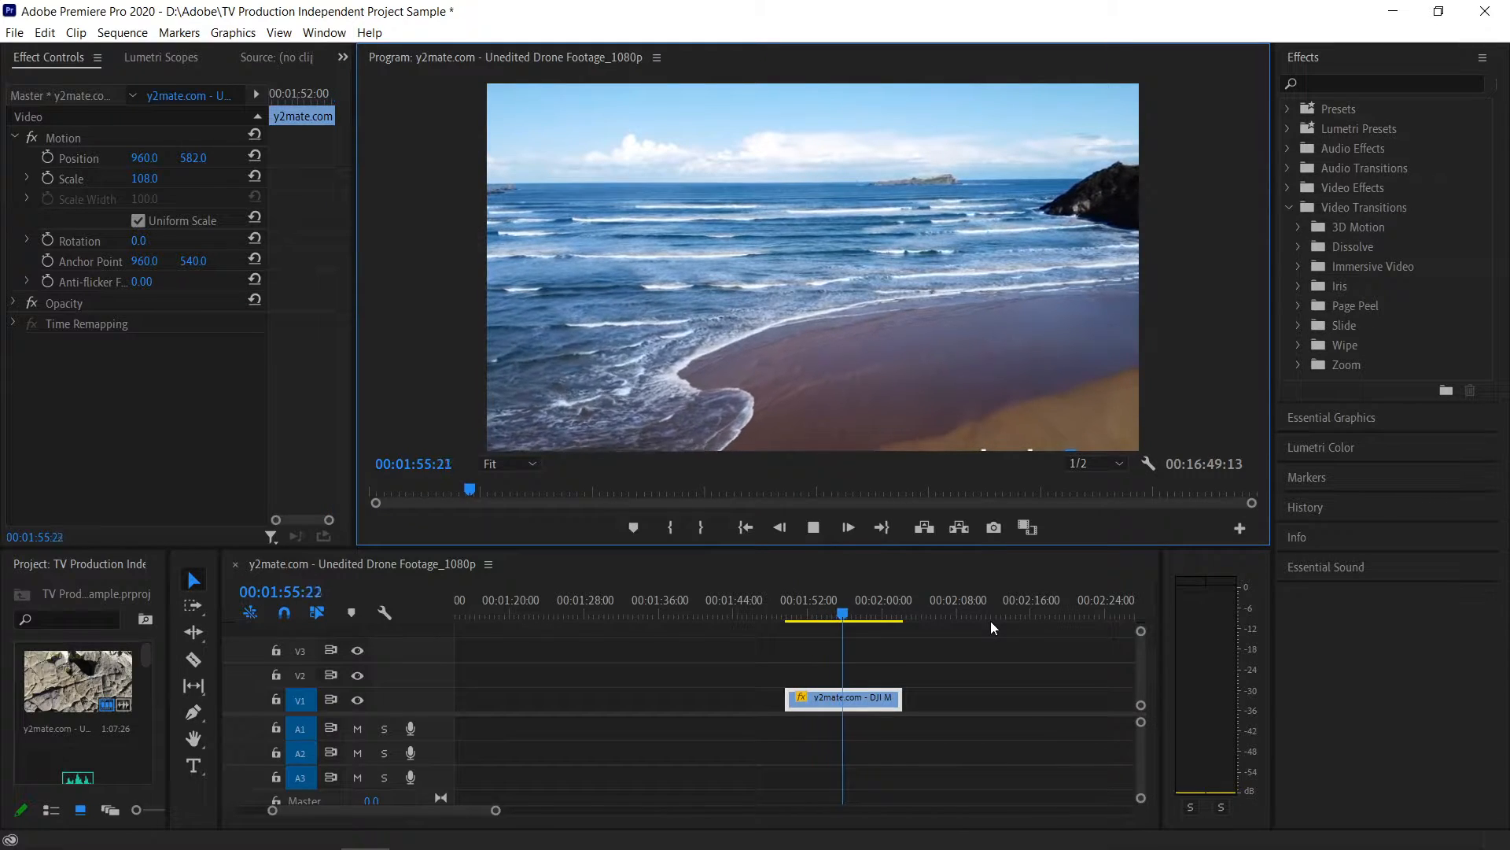
left_click(813, 528)
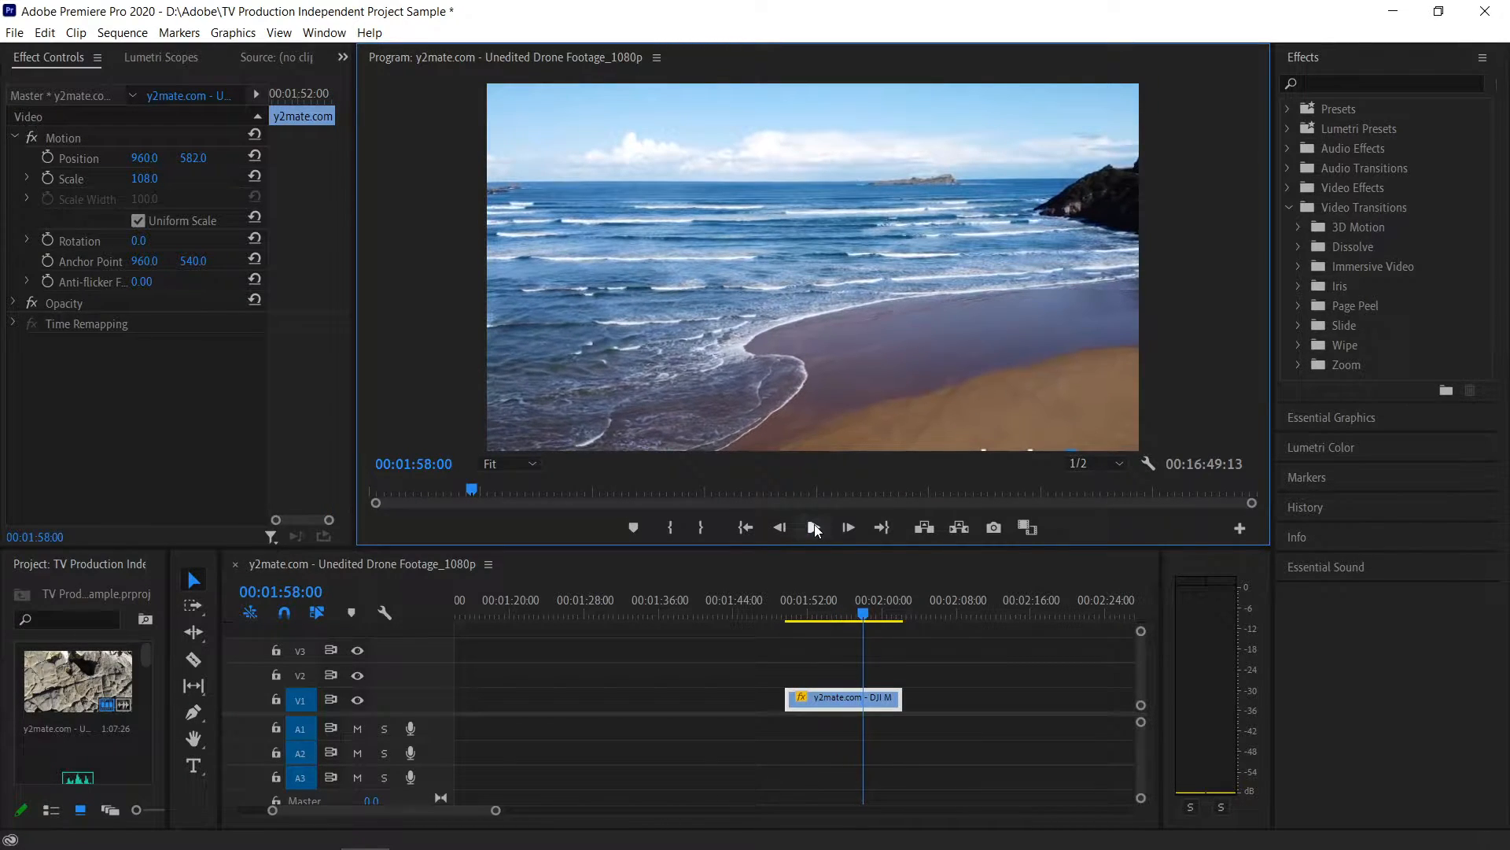
left_click(814, 612)
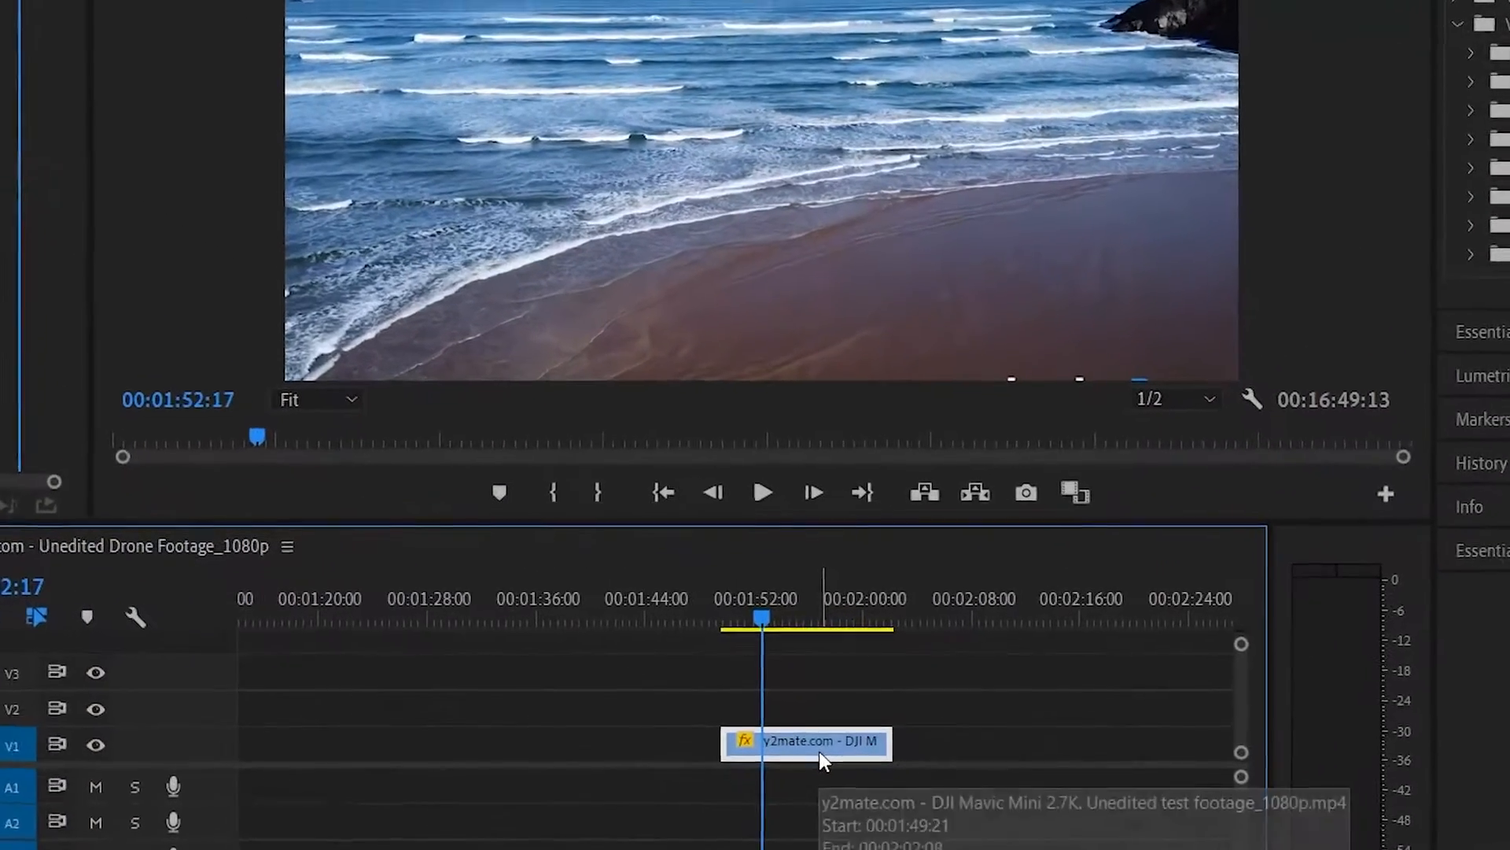
- Slow down the beach clip on V1 by setting its speed to 80%
right_click(848, 709)
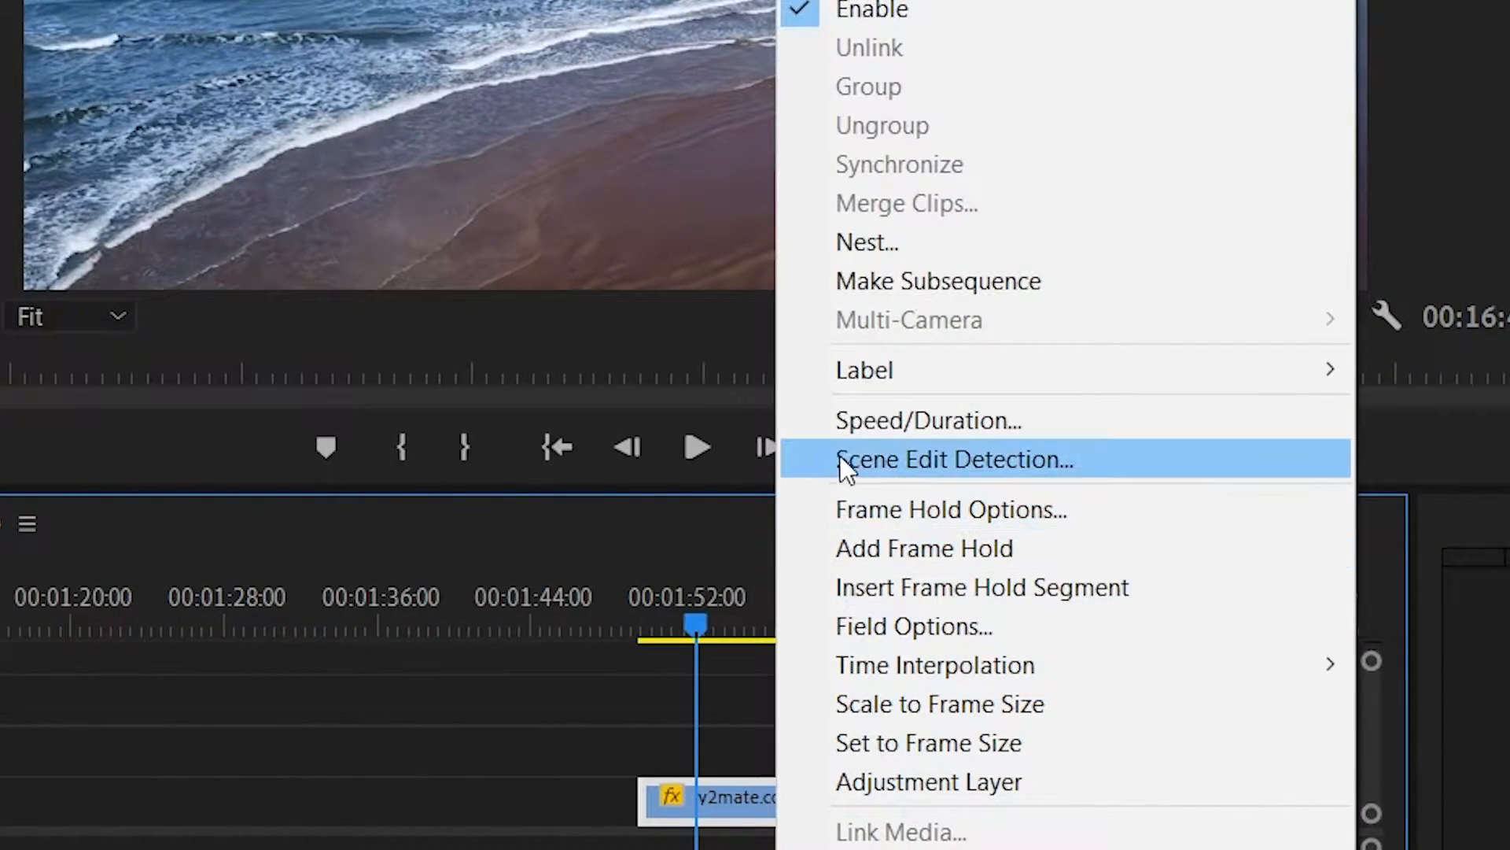
left_click(815, 421)
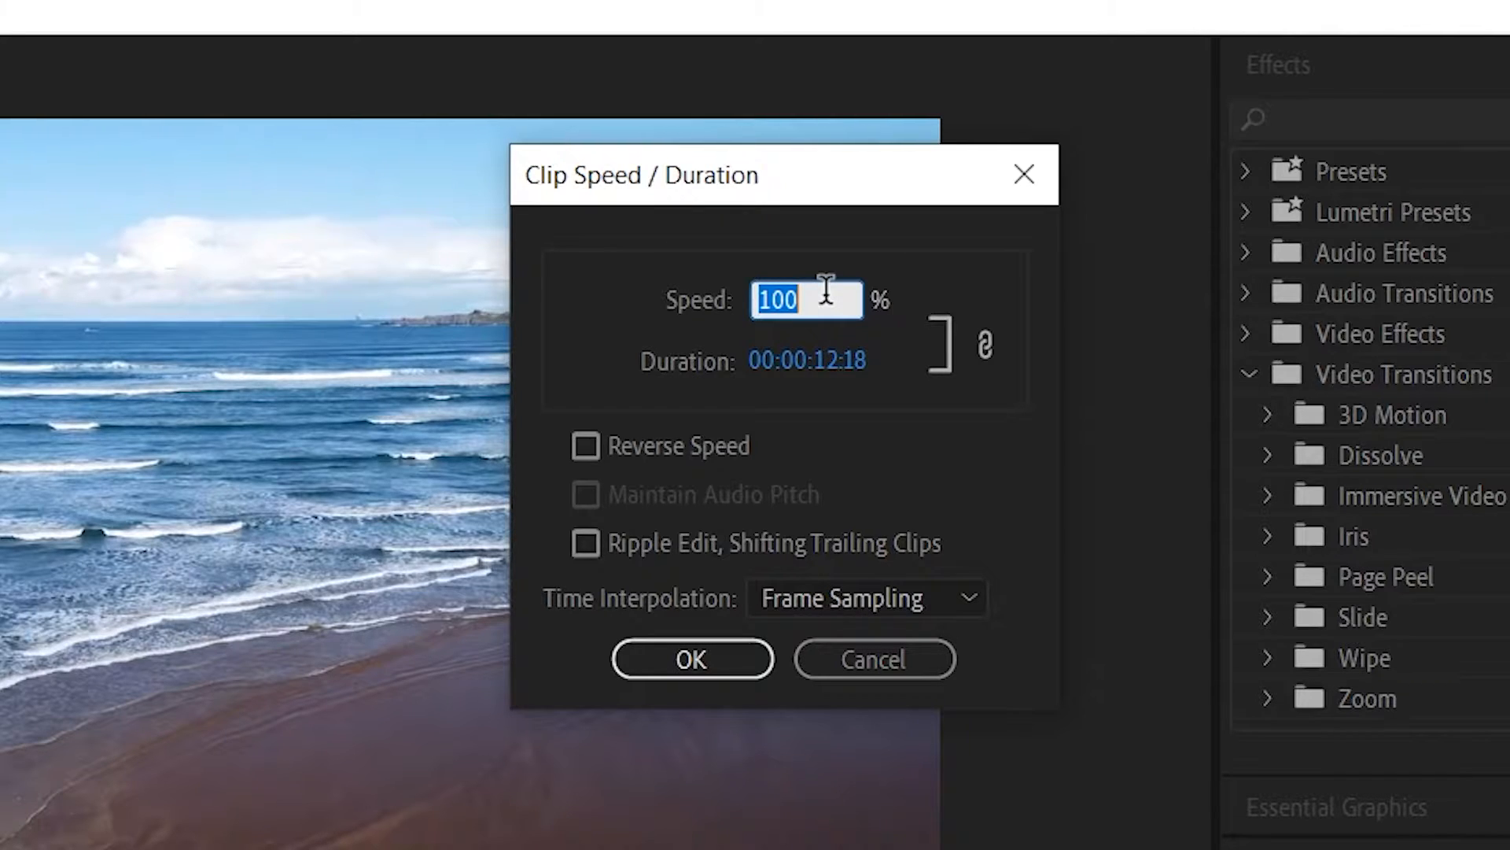
key("BackSpace")
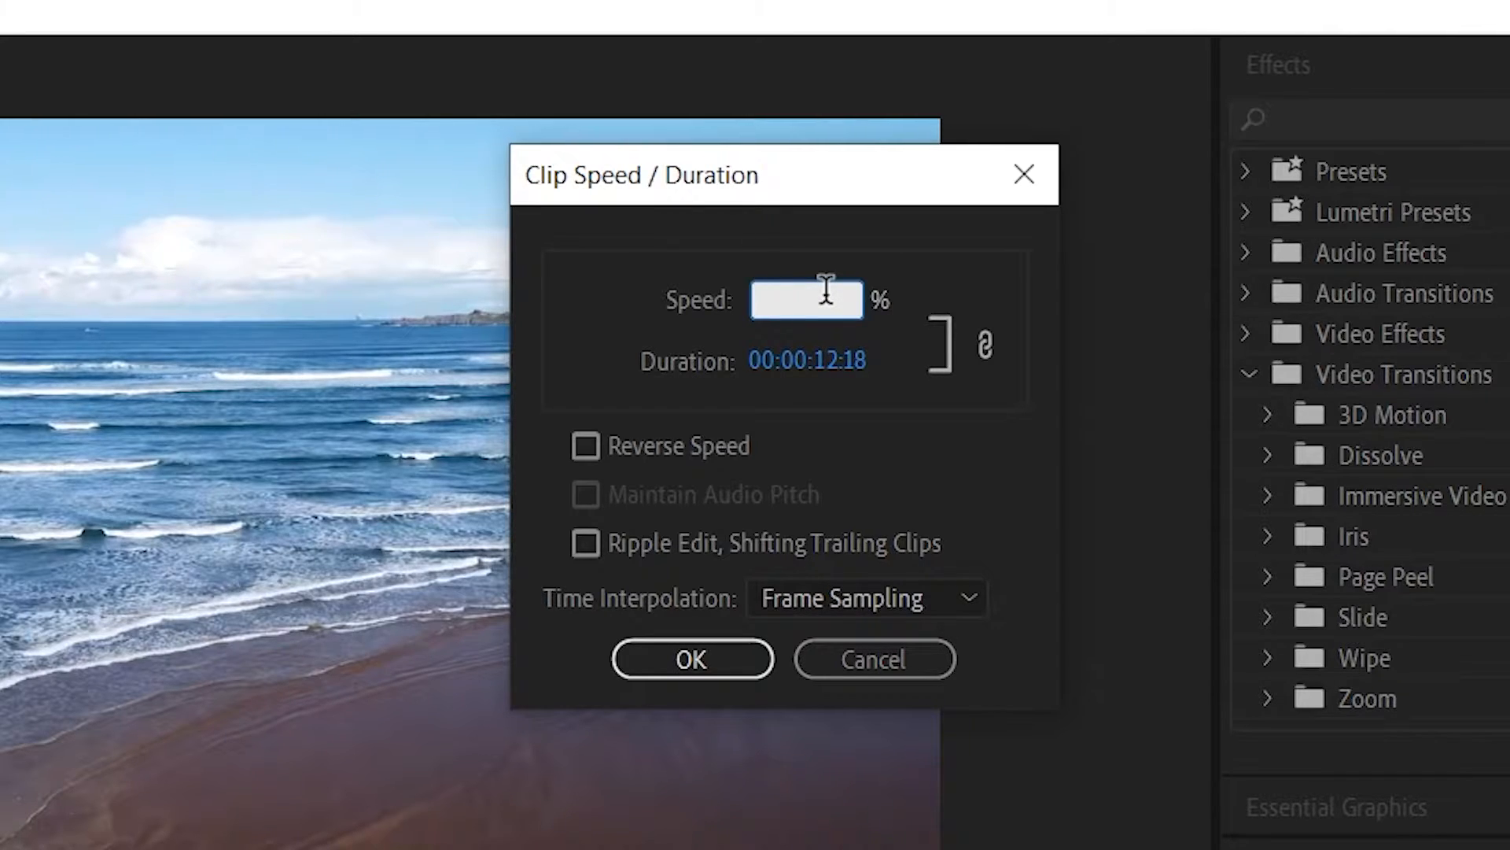
type("80")
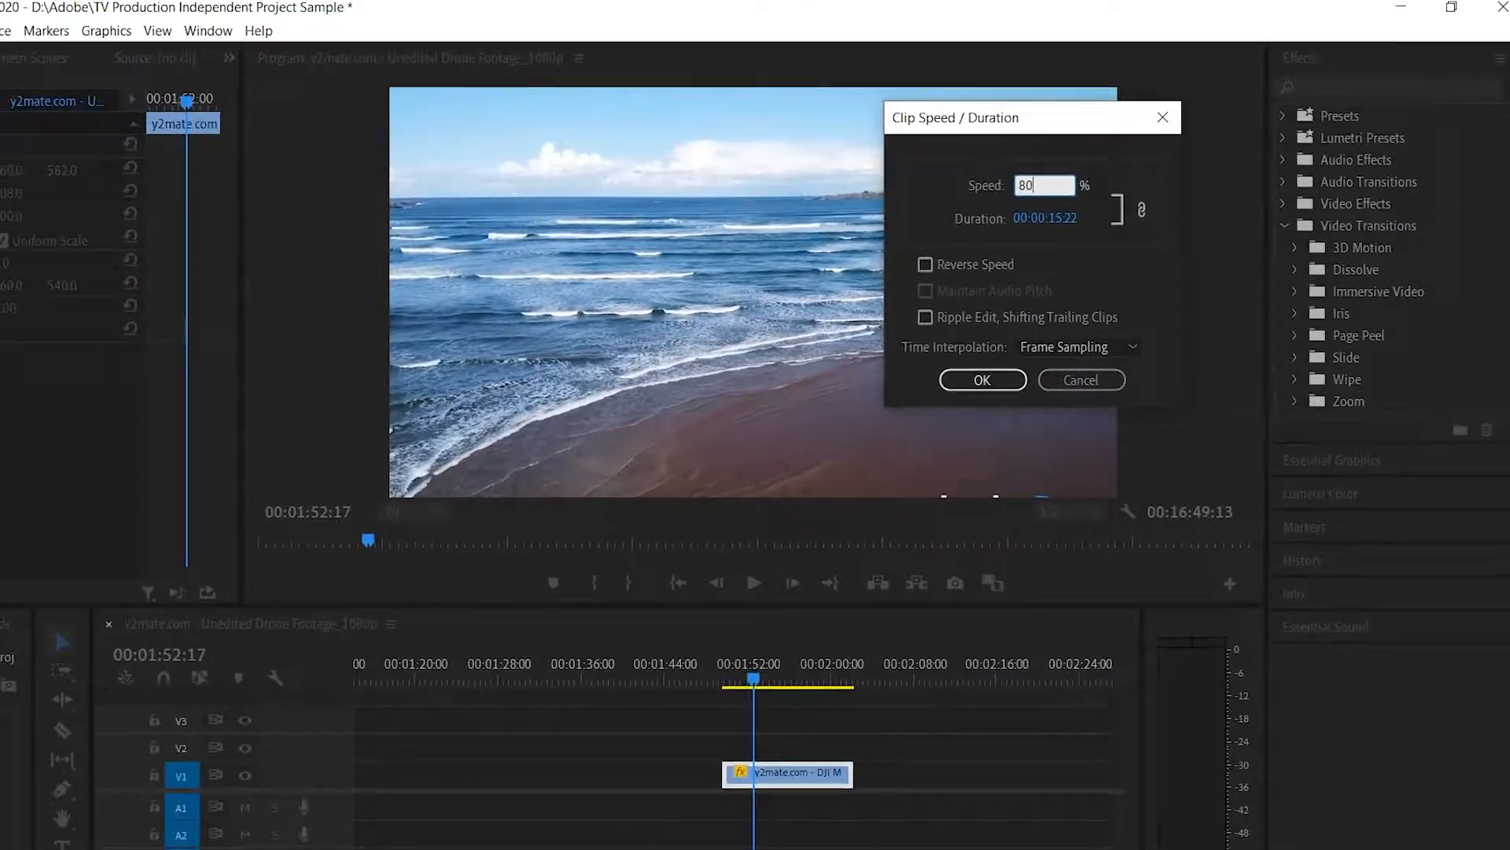
key("Return")
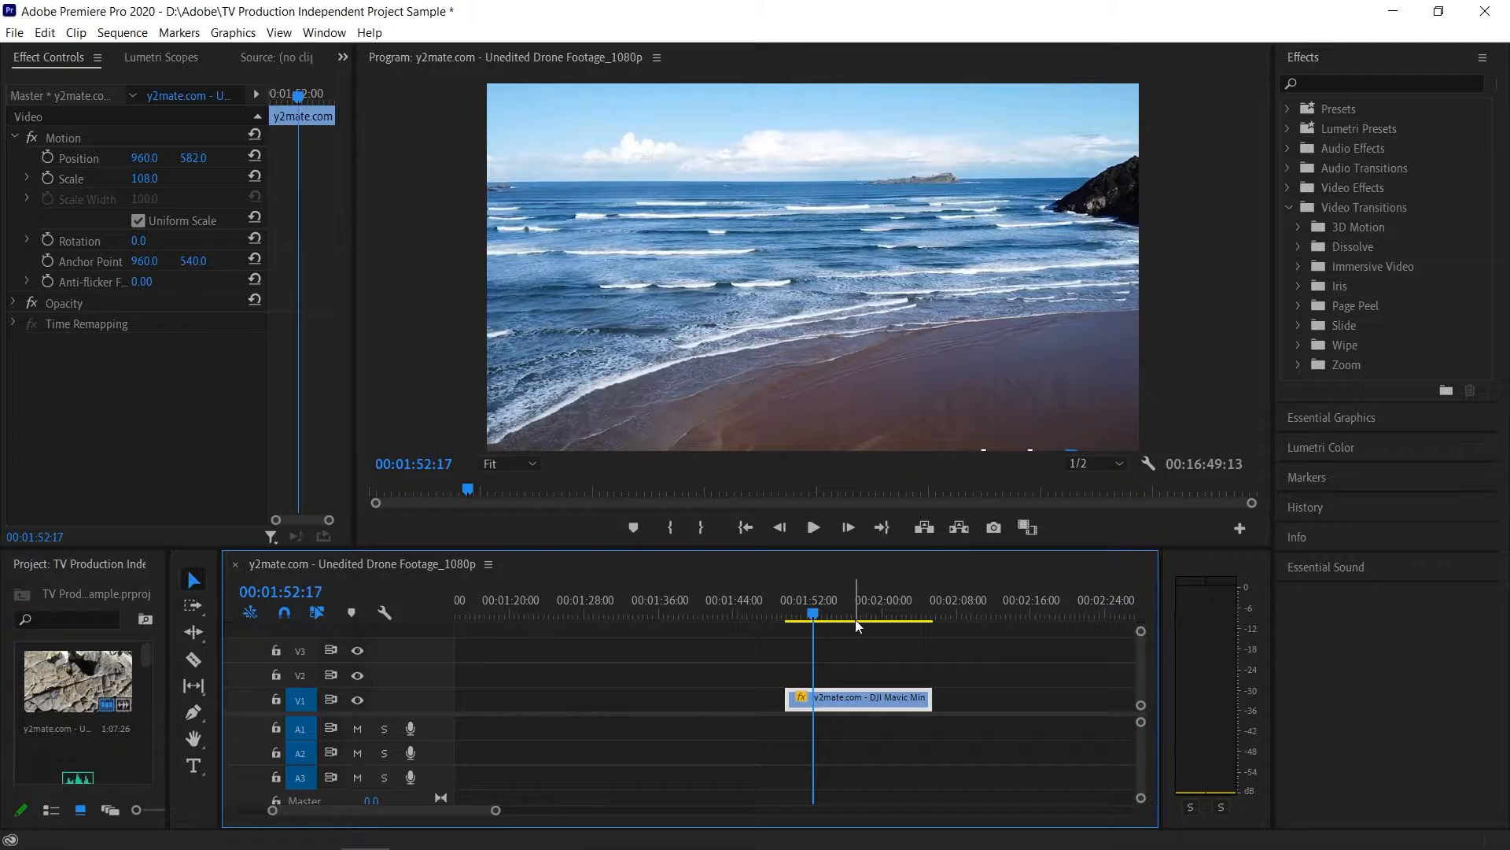
- Preview the slowed beach clip and return the playhead to near the clip's start
left_click(814, 528)
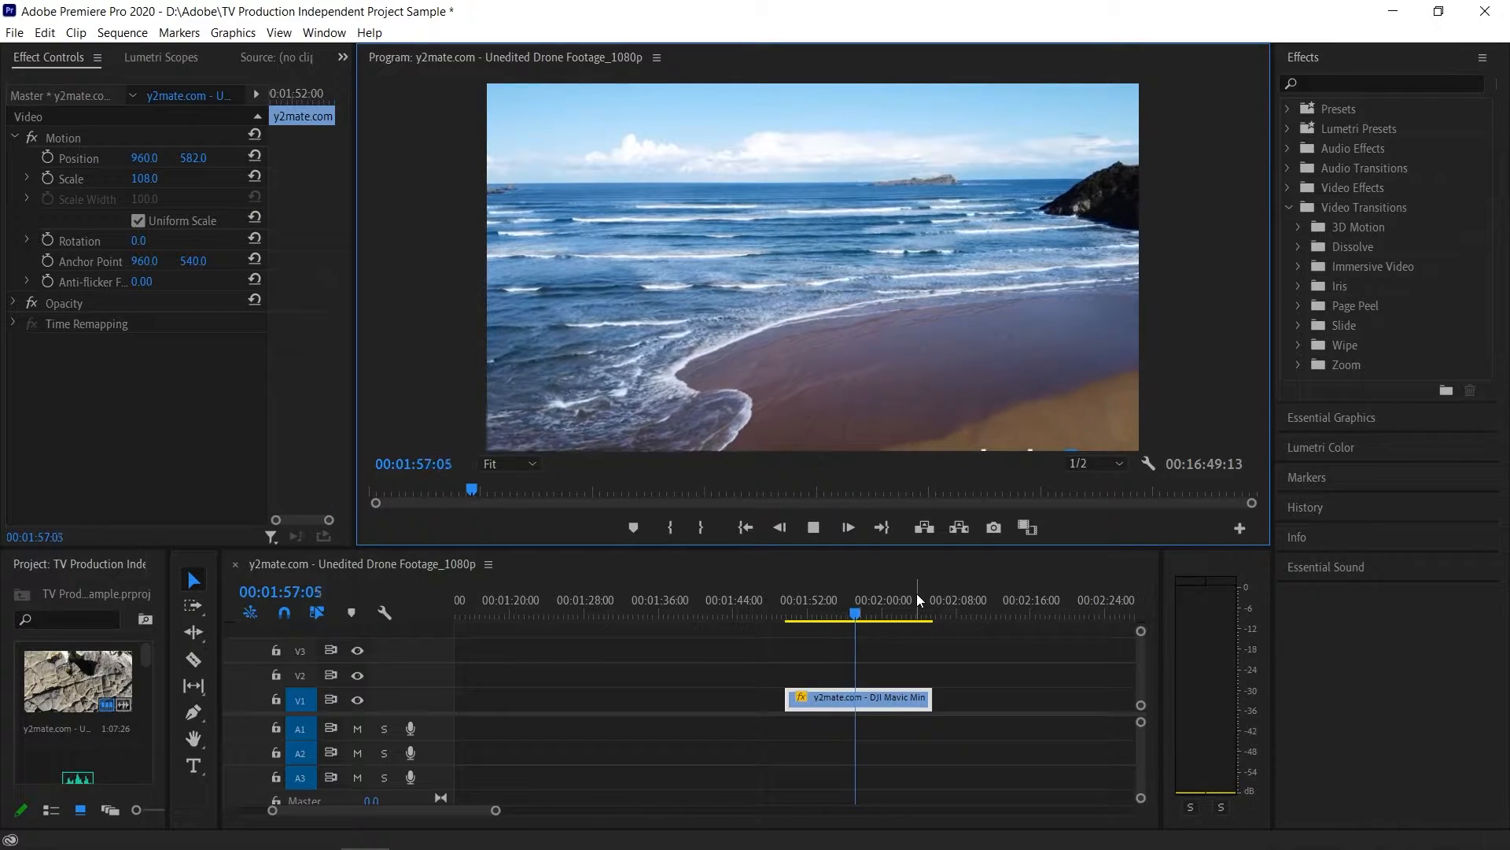
left_click(813, 533)
left_click(814, 611)
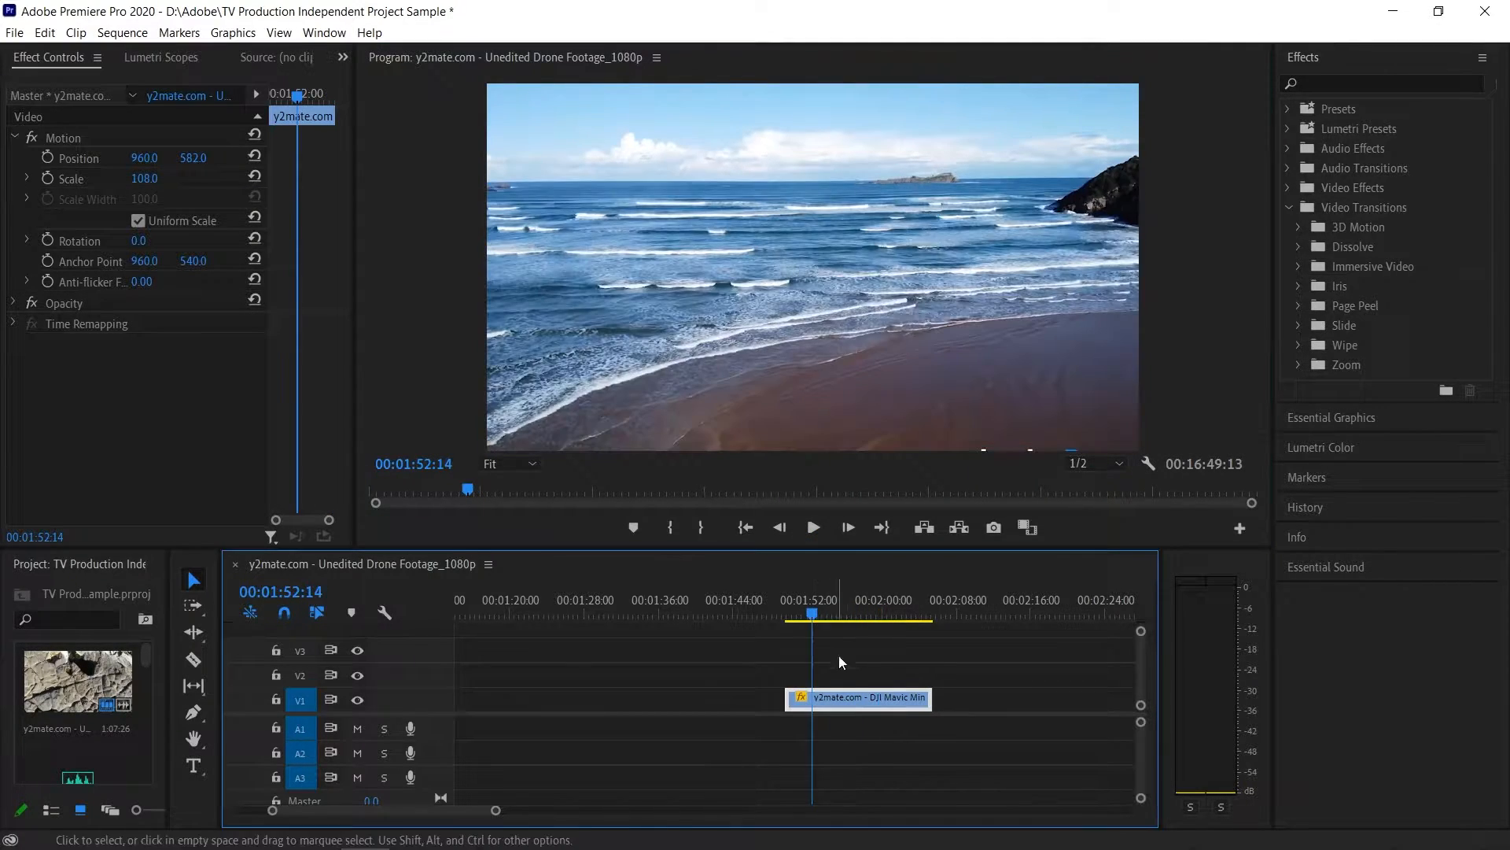
- Speed up the beach clip by setting its speed to 140%, and play it back
right_click(853, 698)
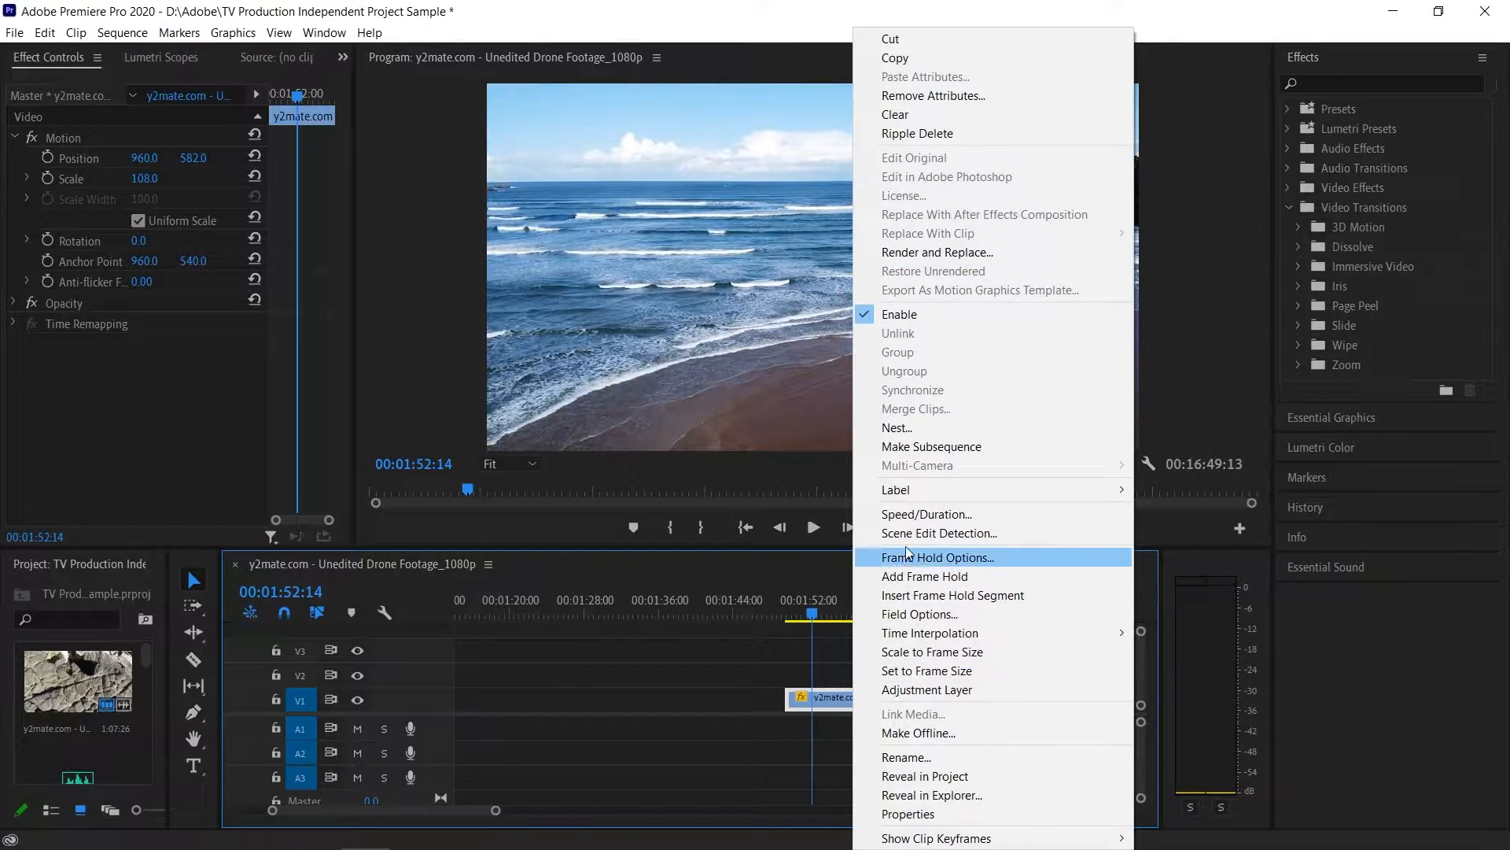
left_click(927, 514)
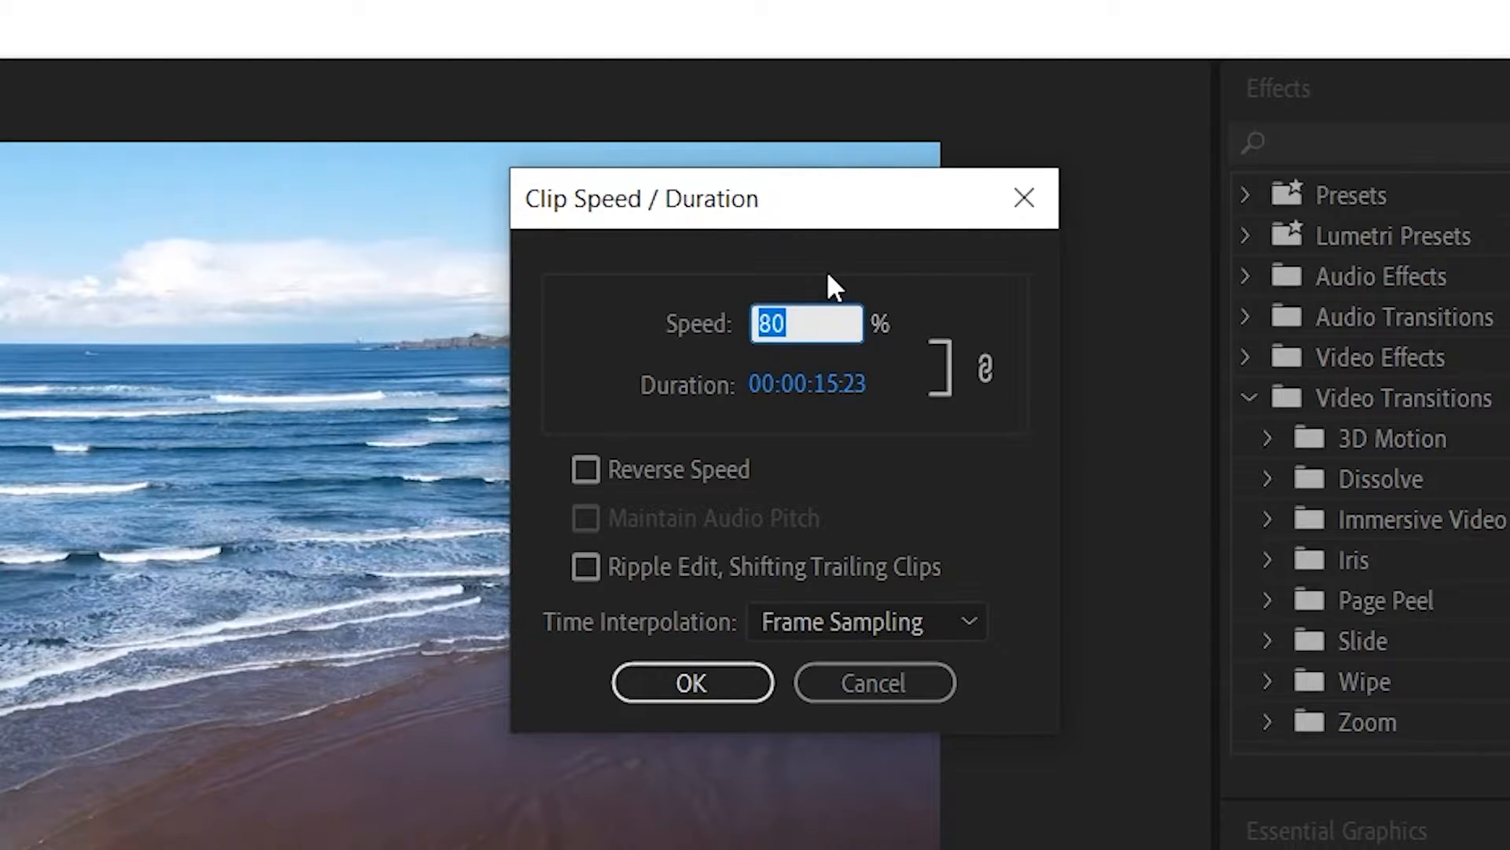
type("140")
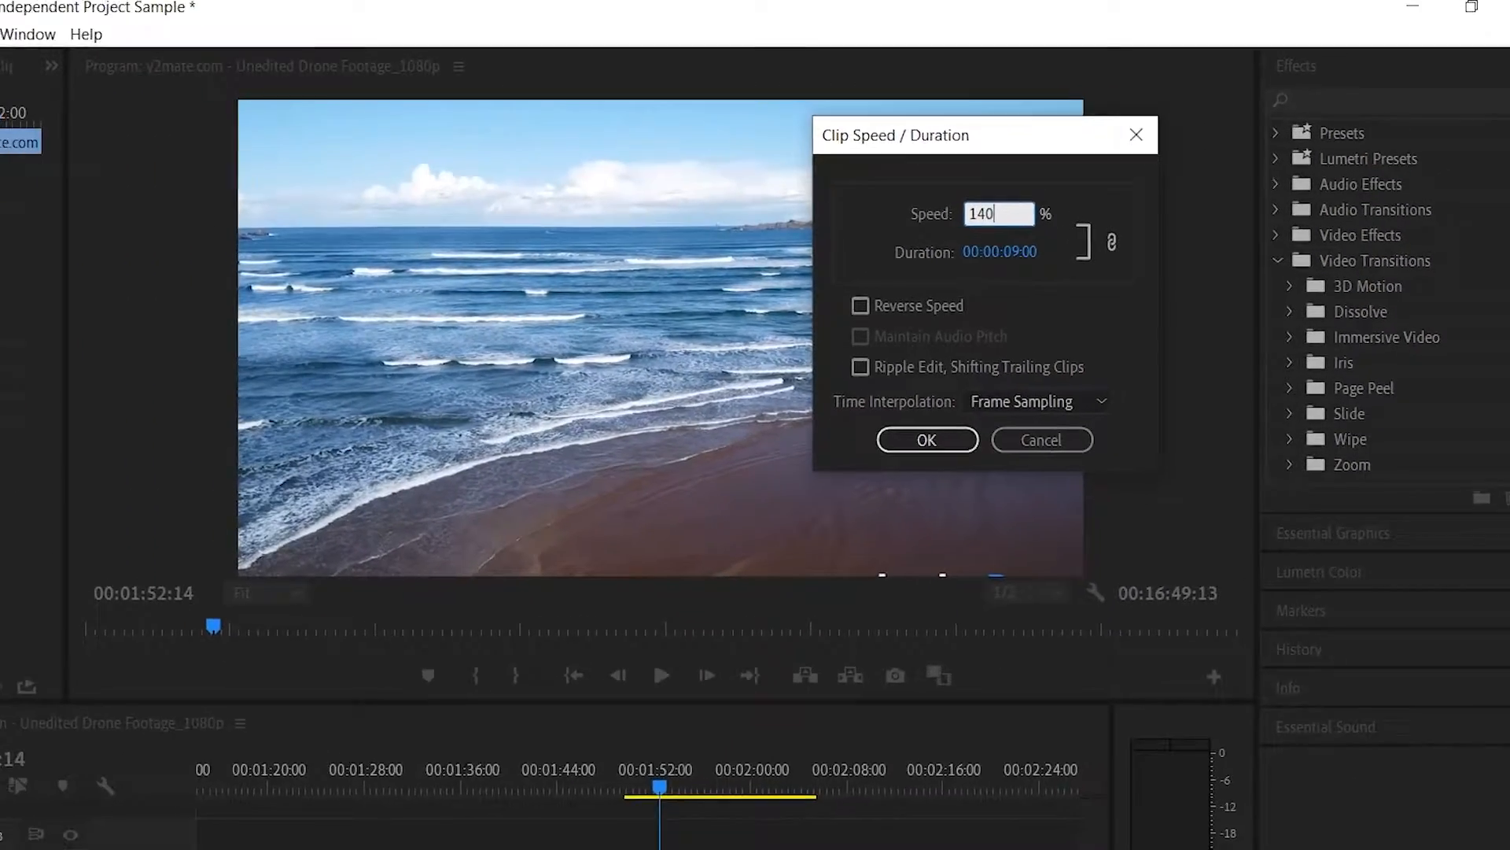
key("Return")
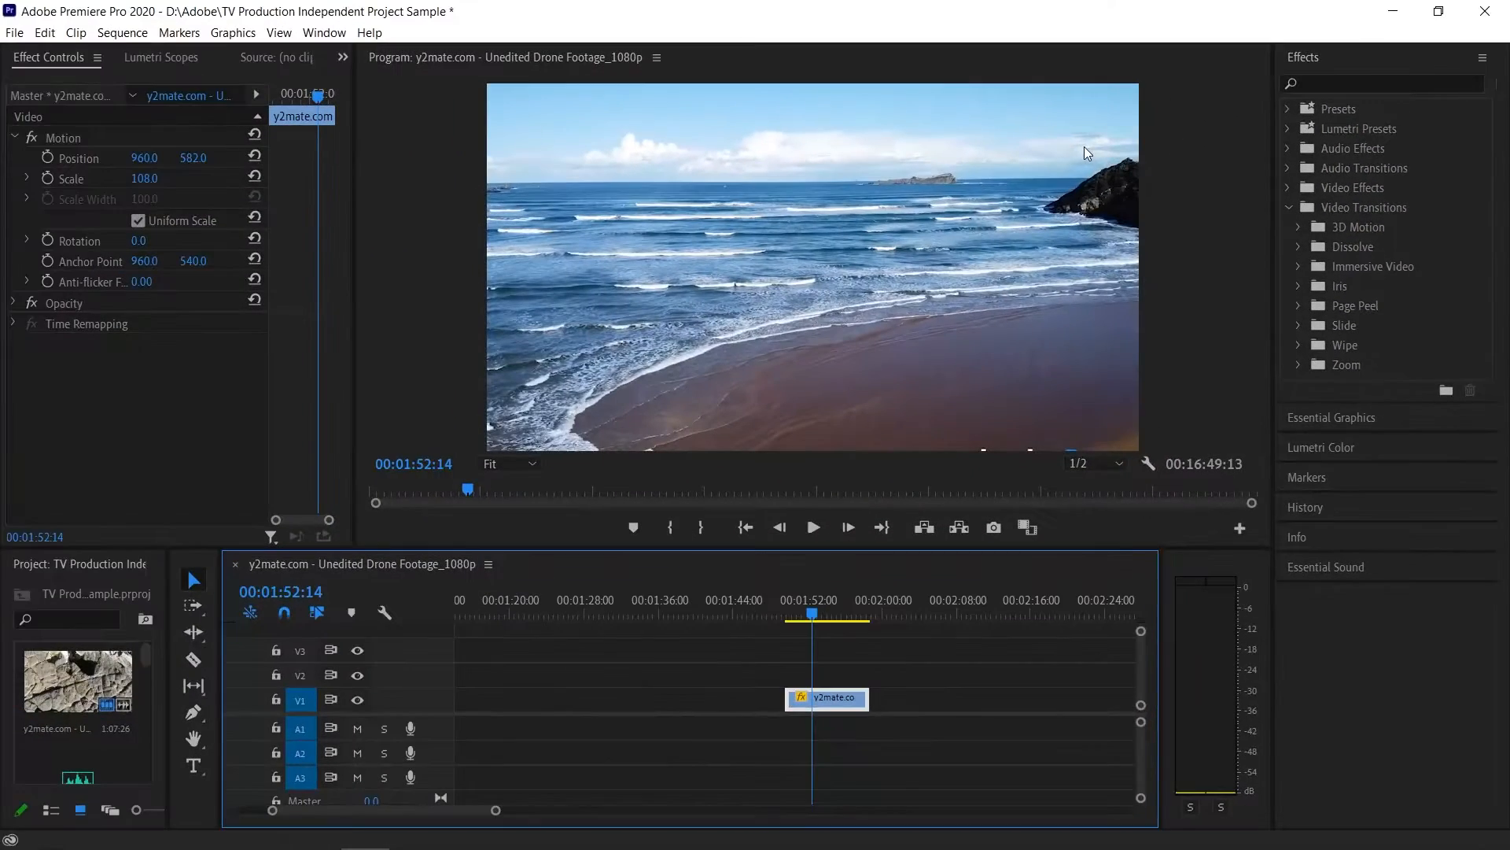
left_click(816, 519)
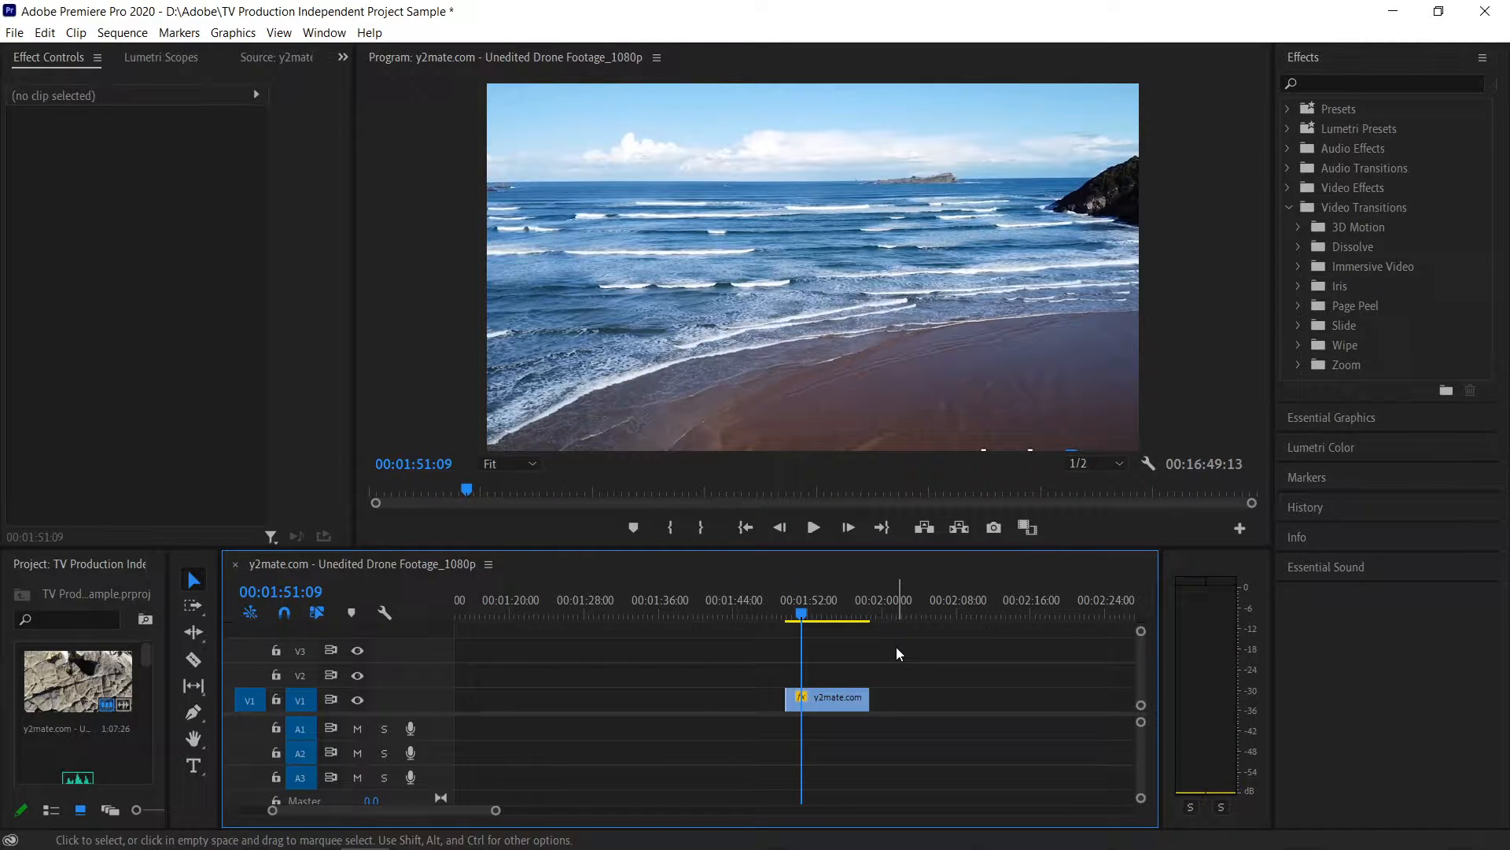
- Play the sped-up beach clip again, stop it, and return the playhead to near the clip's start
left_click(819, 535)
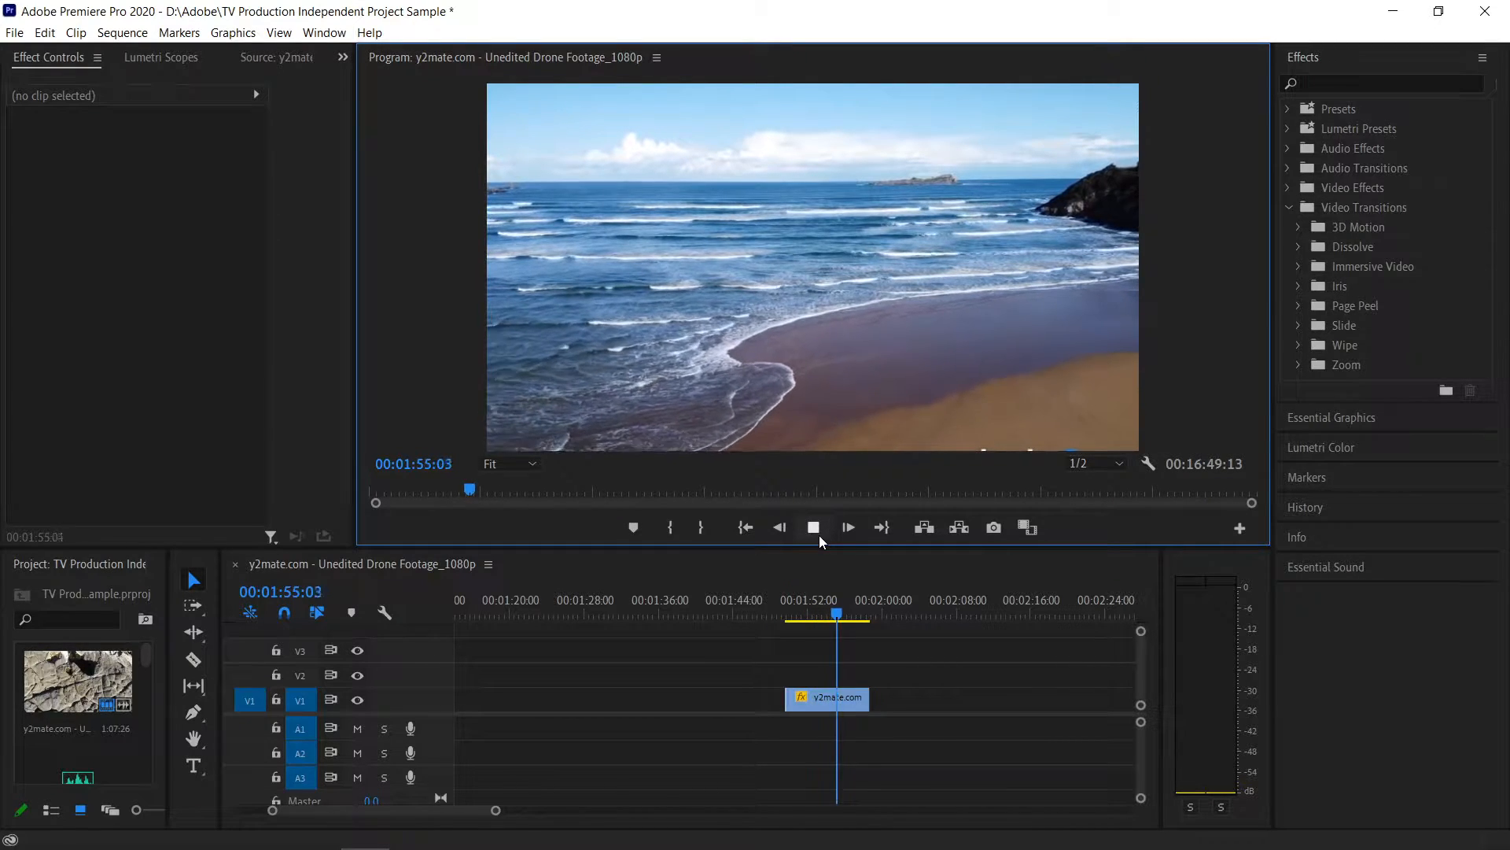
left_click(818, 535)
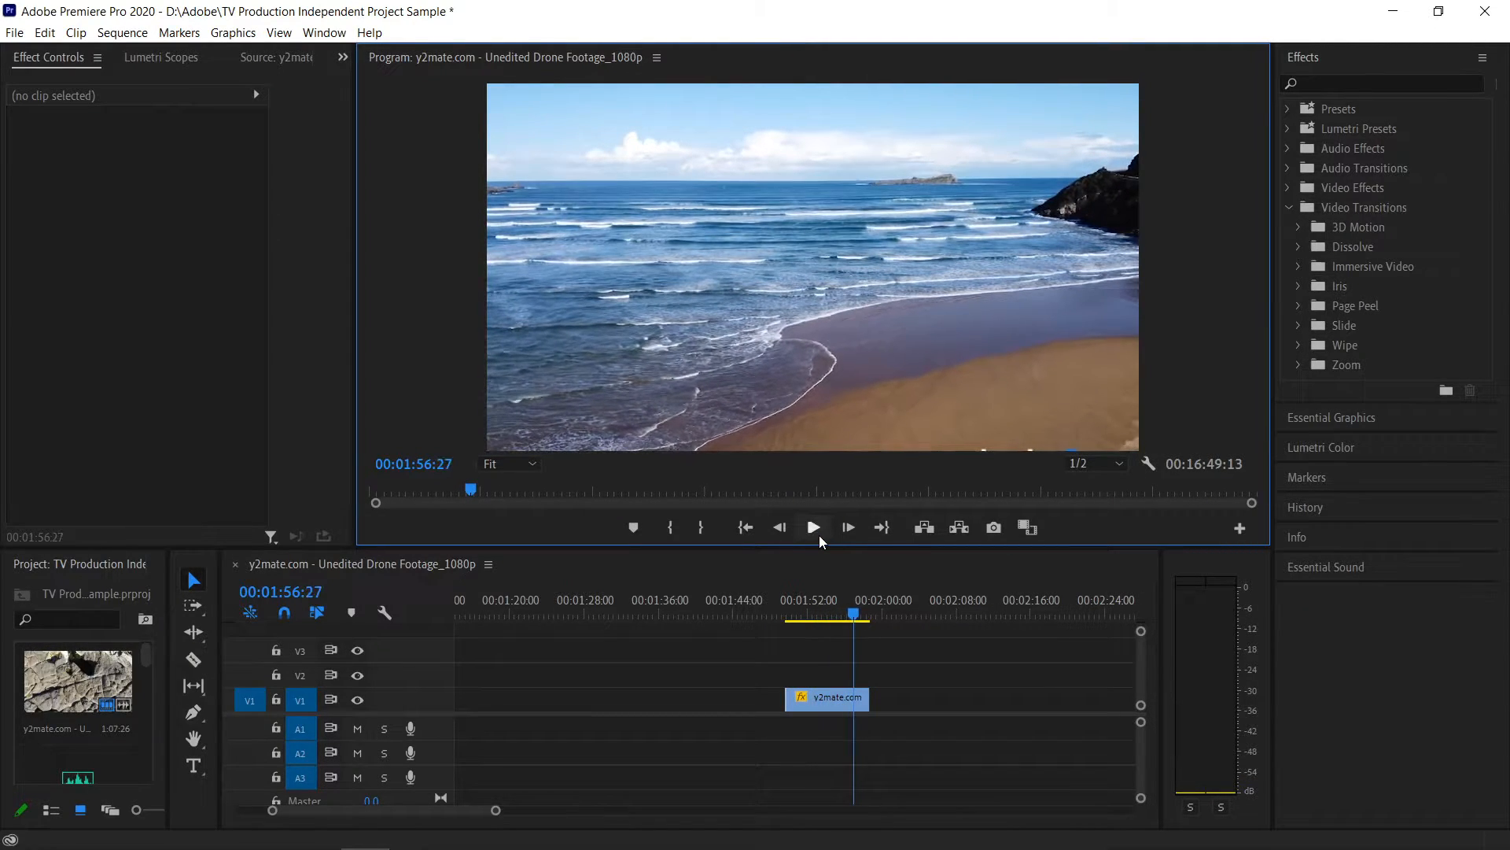
left_click(797, 616)
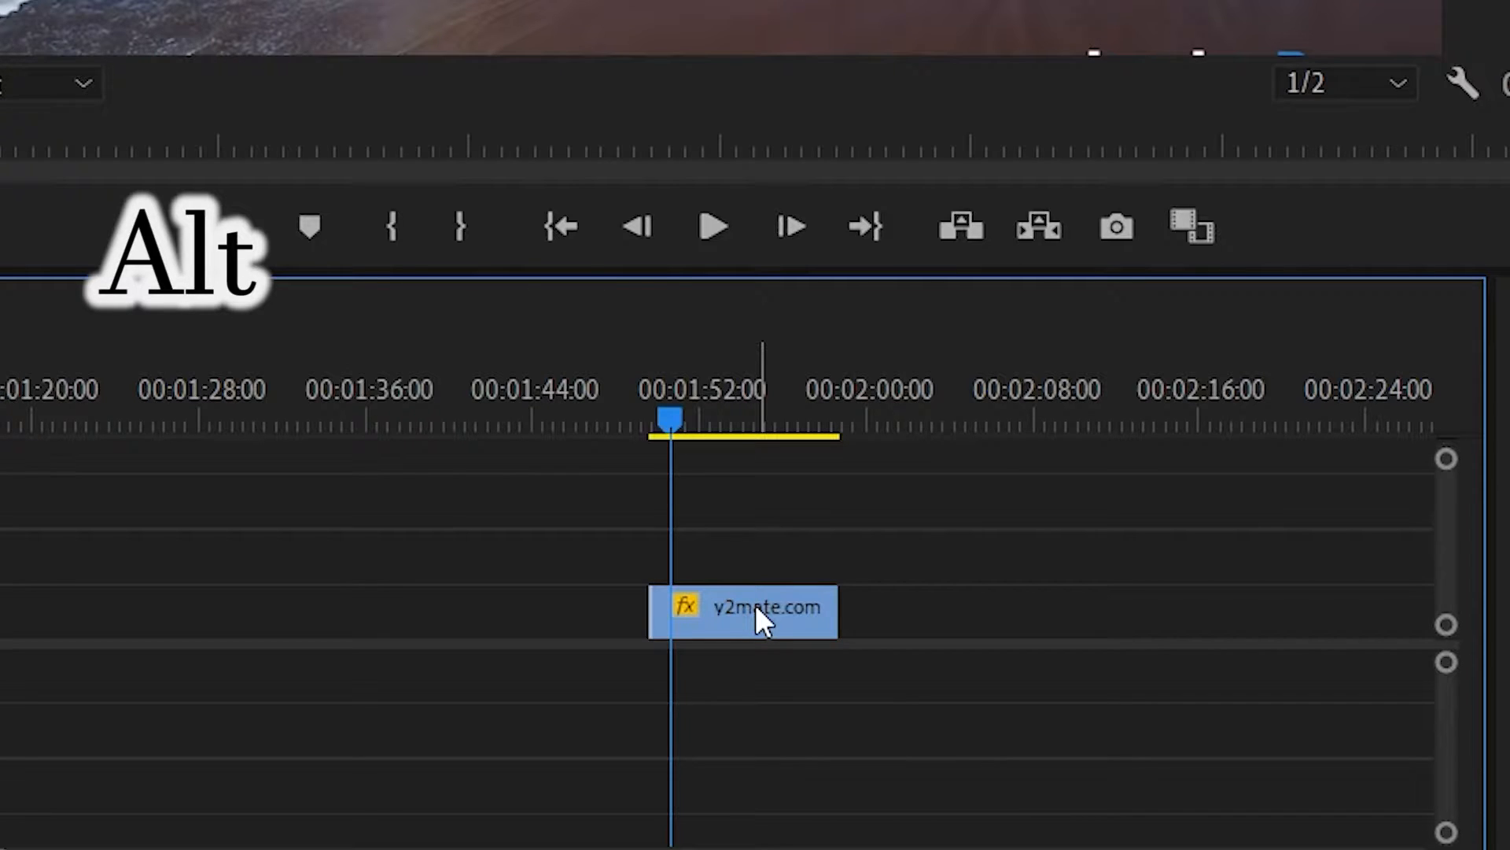
- Duplicate the beach clip further along V1 and remove the gap so the copy directly follows the original
left_click_drag(755, 604, 977, 617)
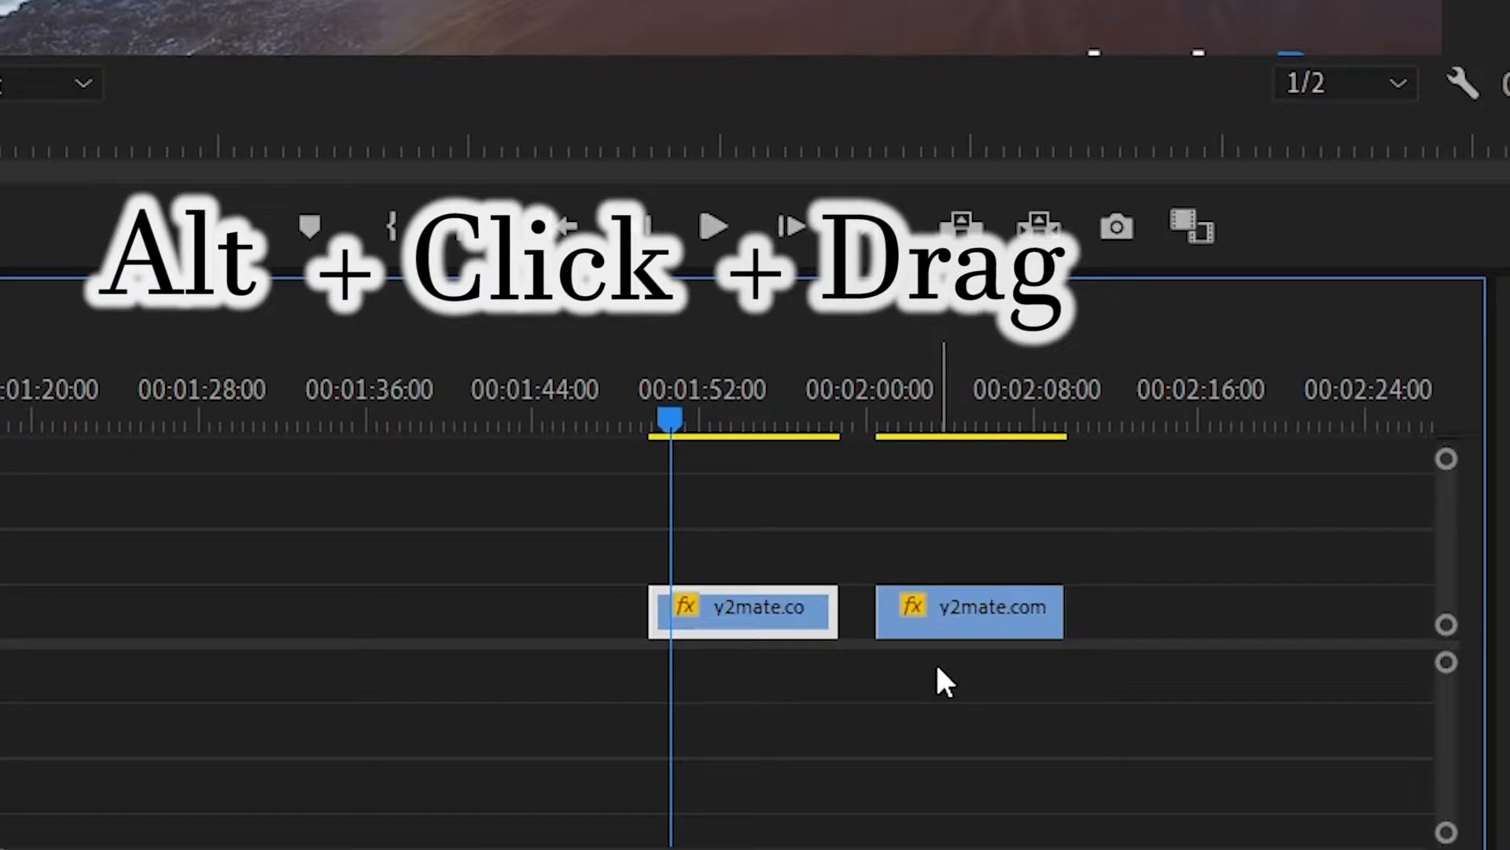
left_click(858, 617)
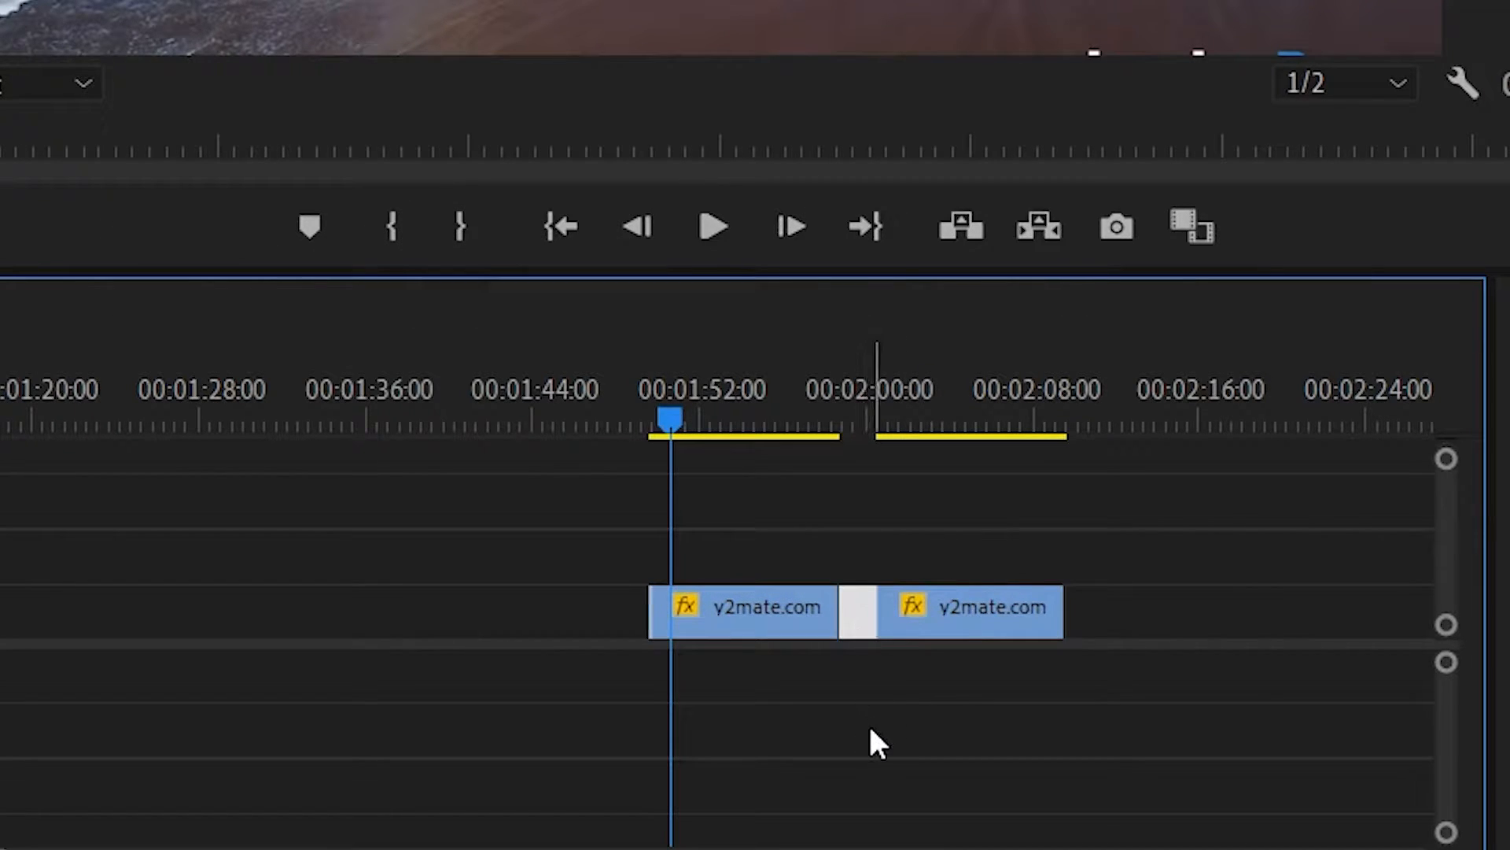
key("Delete")
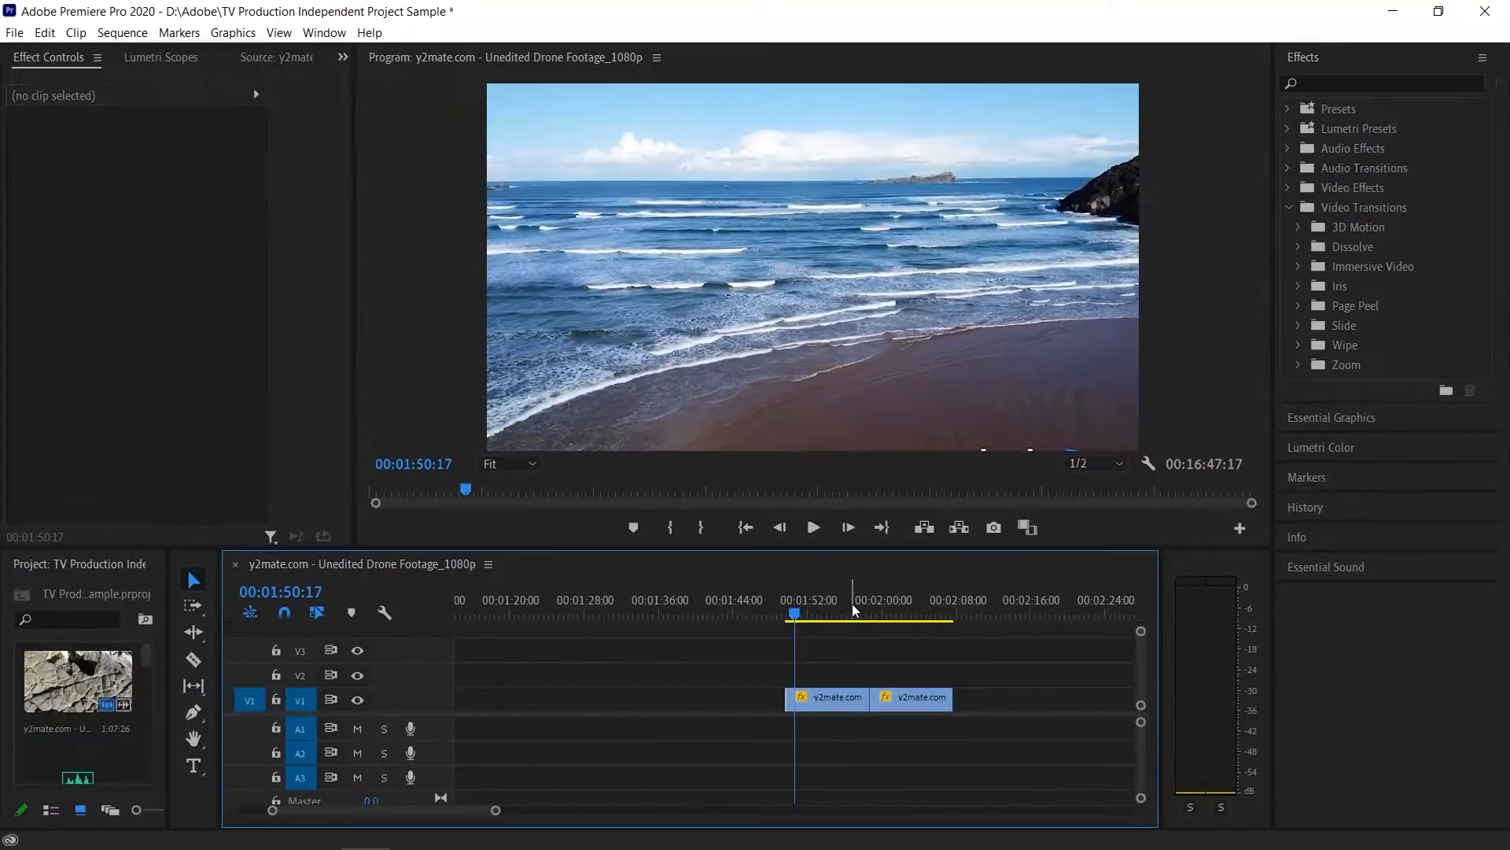
- Play the sequence across the cut between the beach clip and its copy
left_click(852, 612)
left_click_drag(856, 612, 860, 612)
left_click(813, 527)
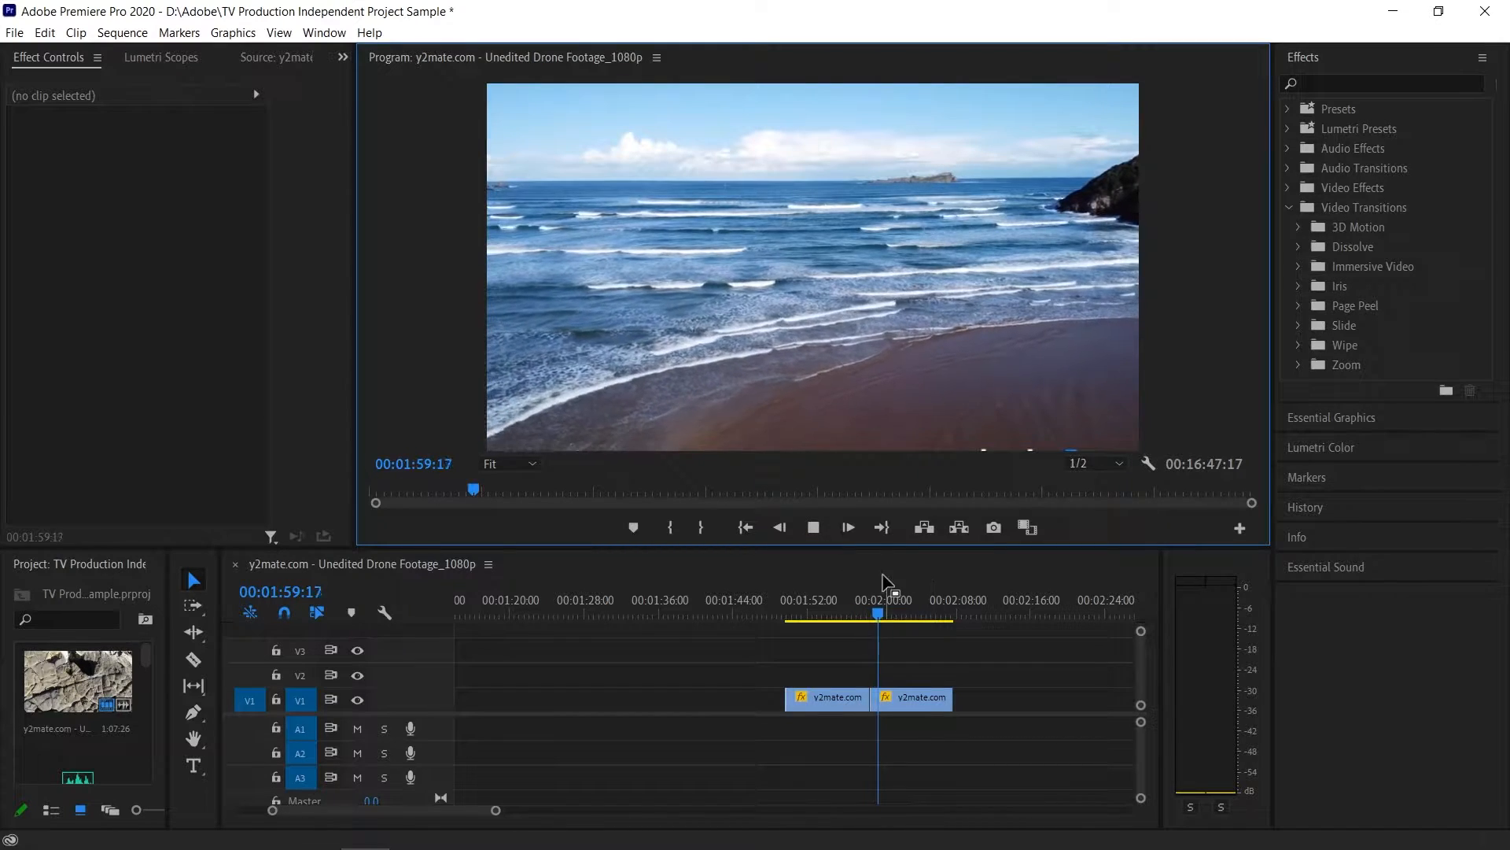
left_click(815, 529)
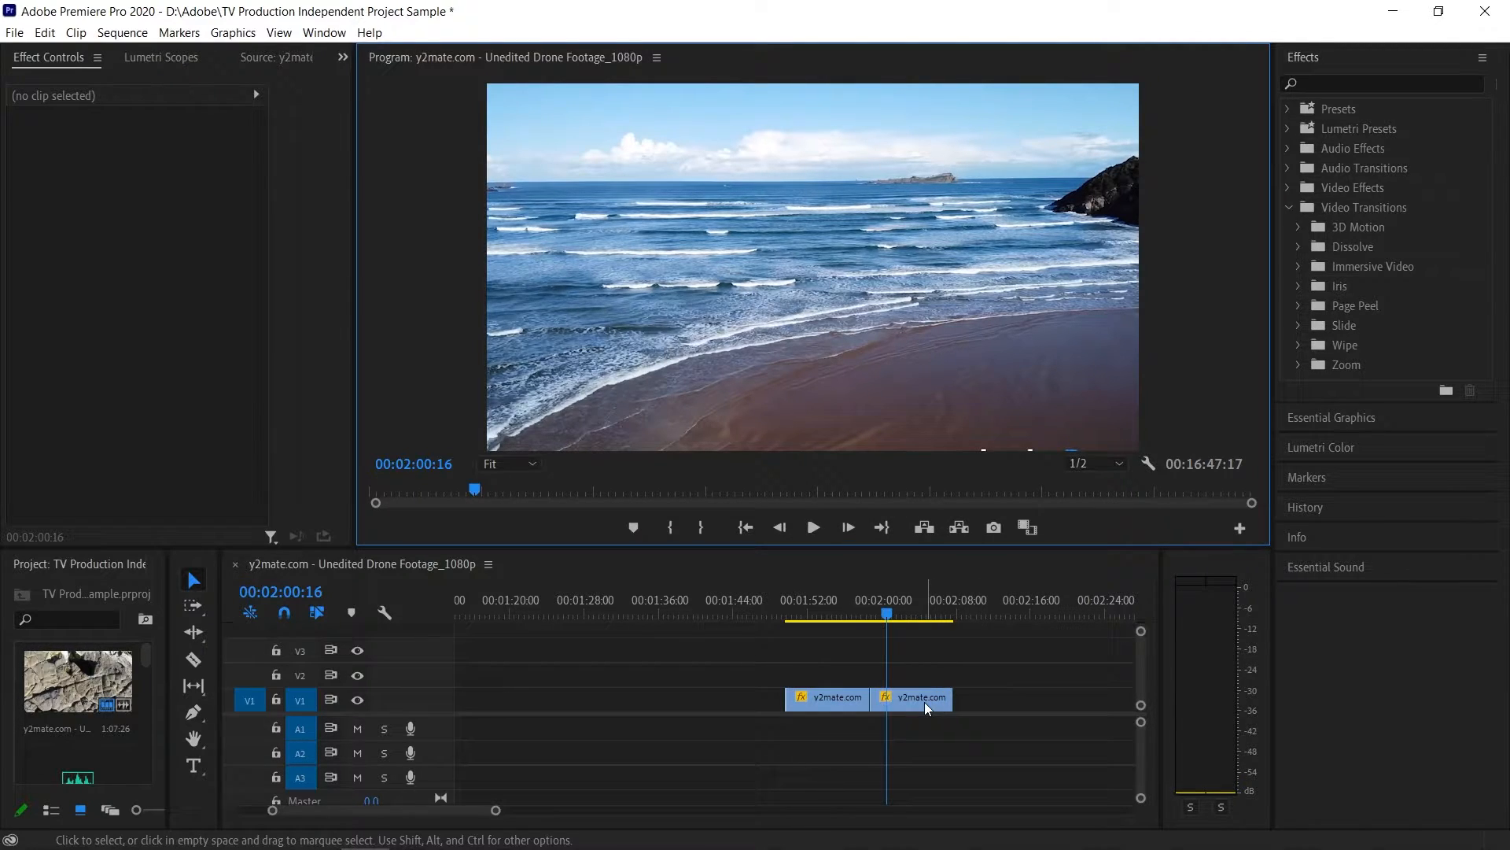
- Reverse the speed of the second beach clip and play back across the cut from the first clip
mouse_move(925, 705)
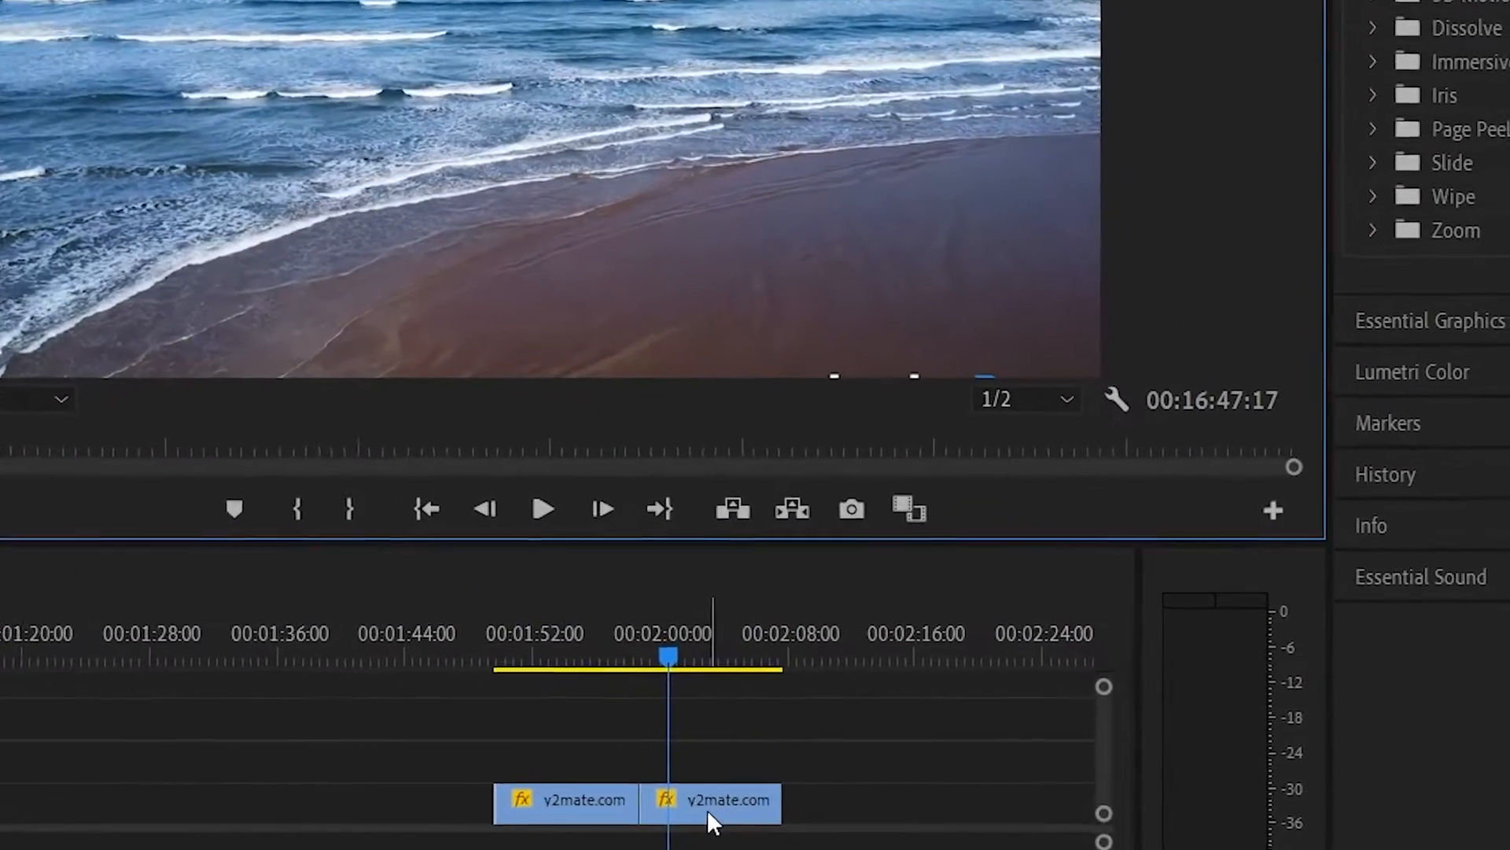
right_click(917, 703)
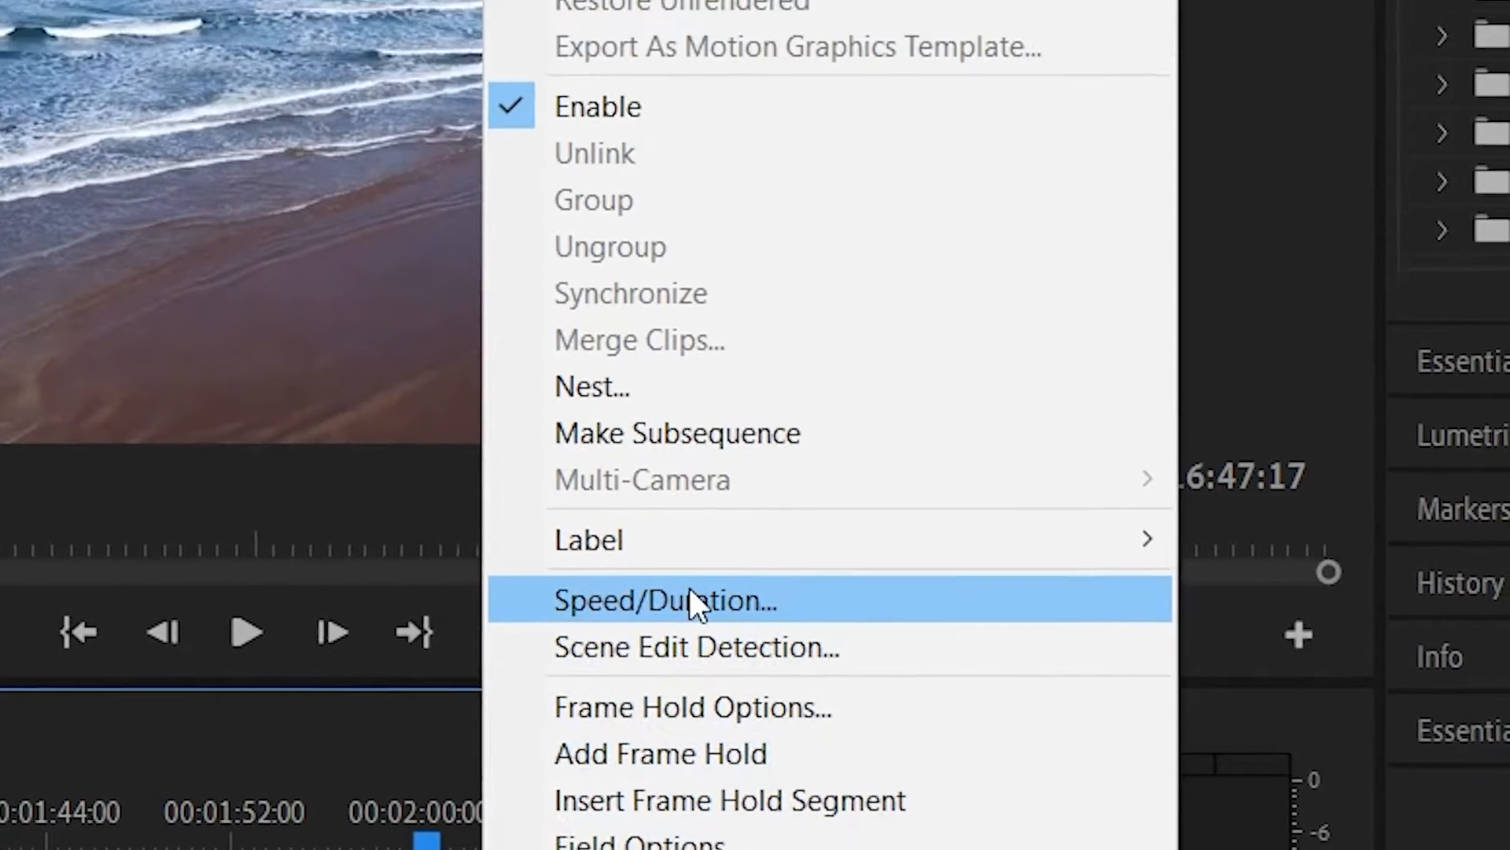
left_click(701, 457)
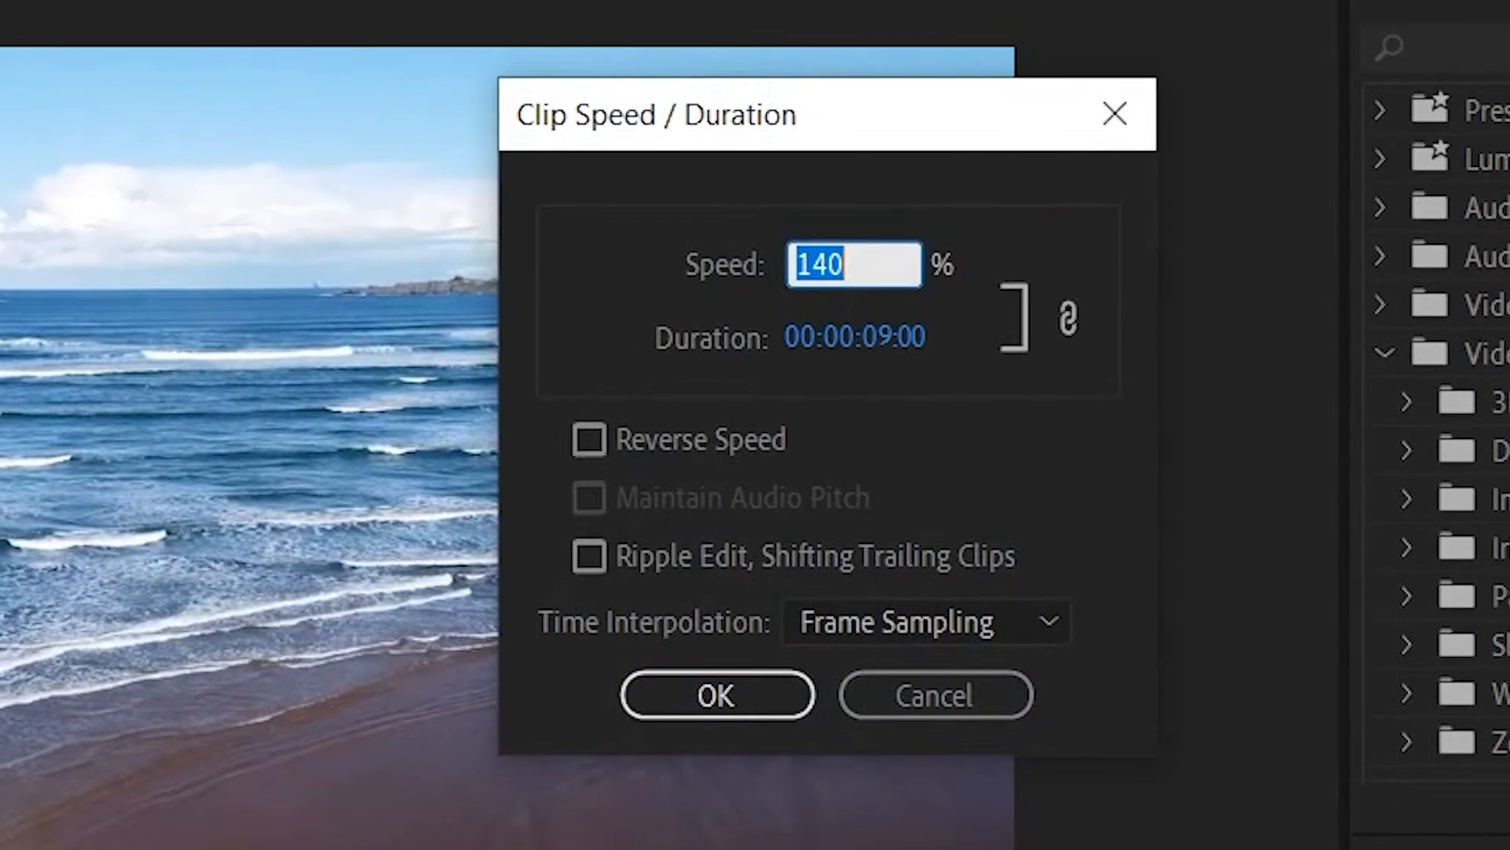
left_click(793, 433)
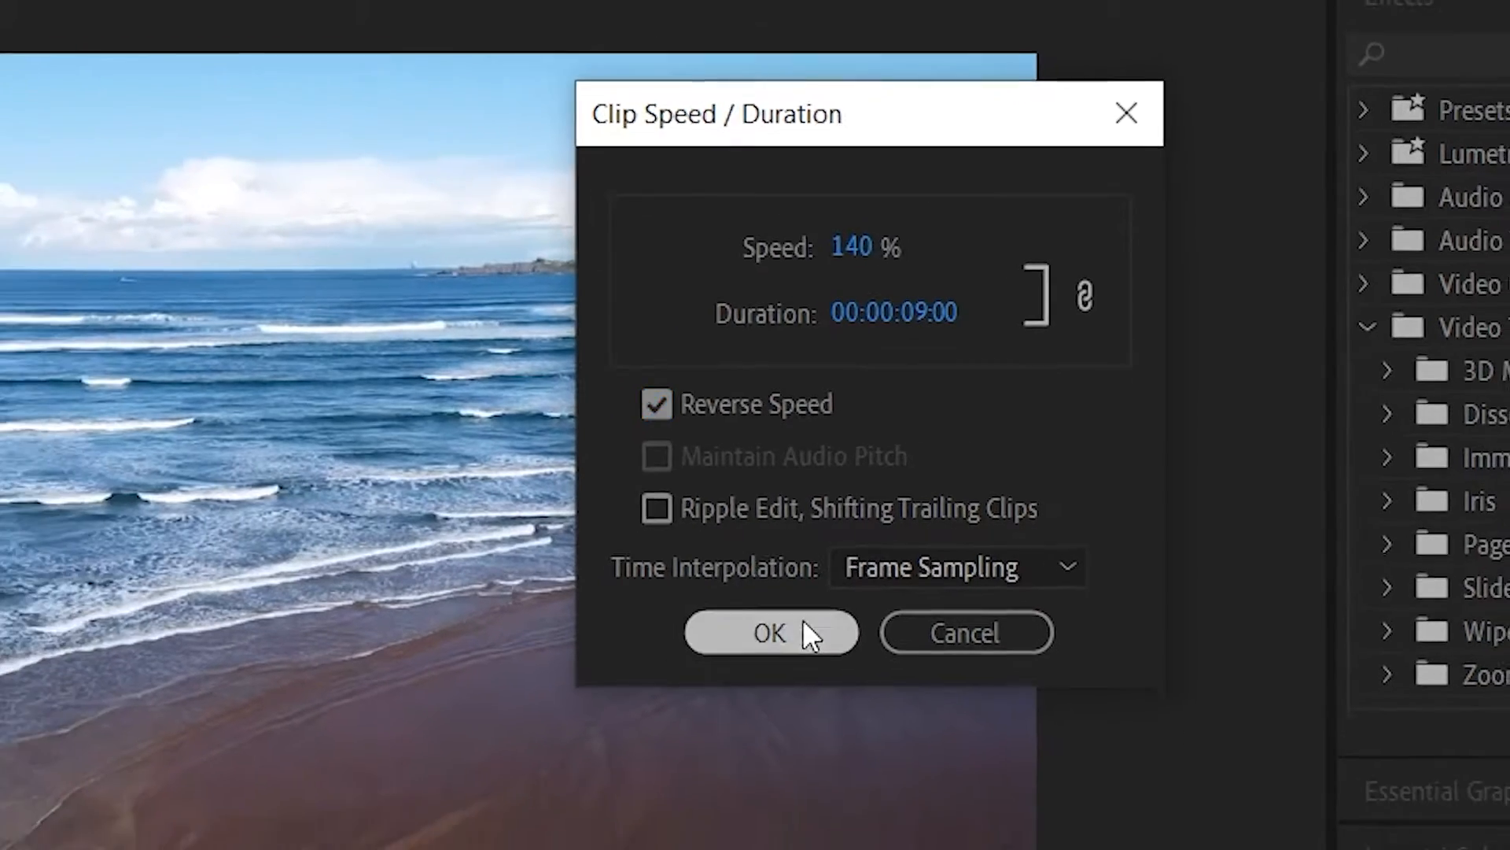
left_click(759, 696)
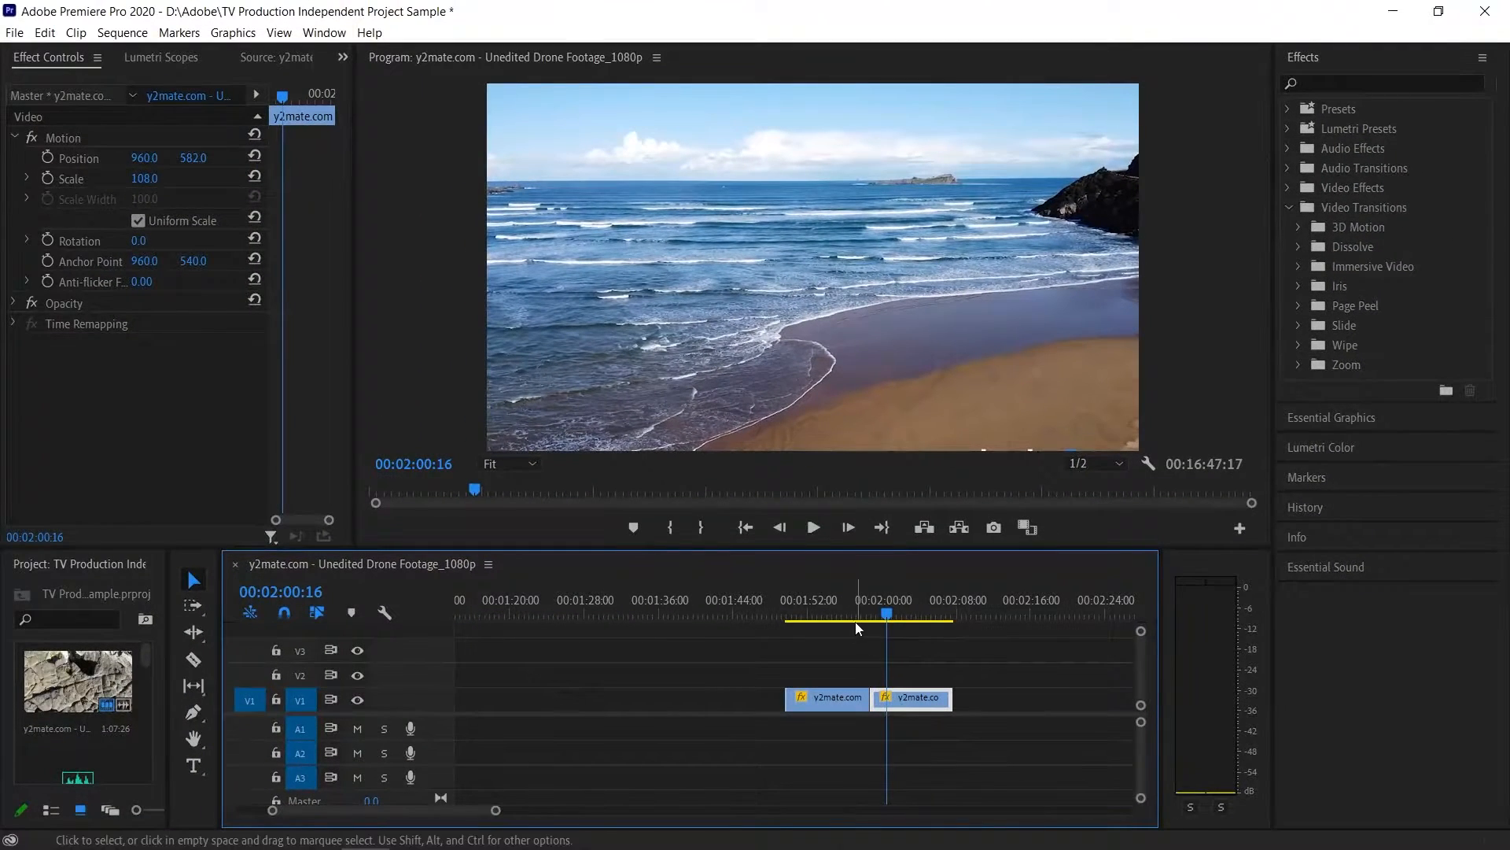
left_click(848, 615)
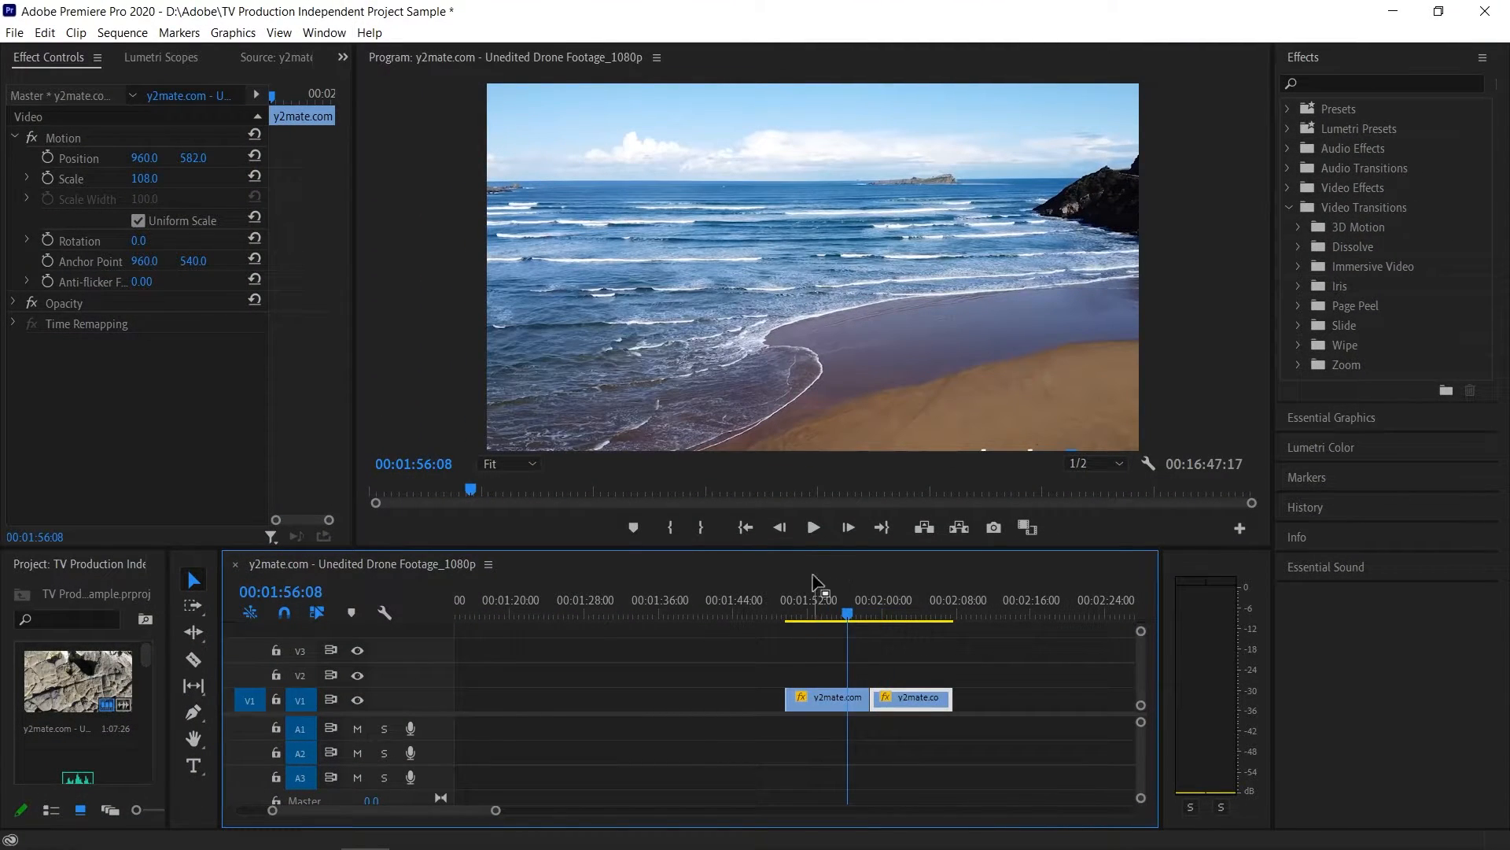
left_click(813, 530)
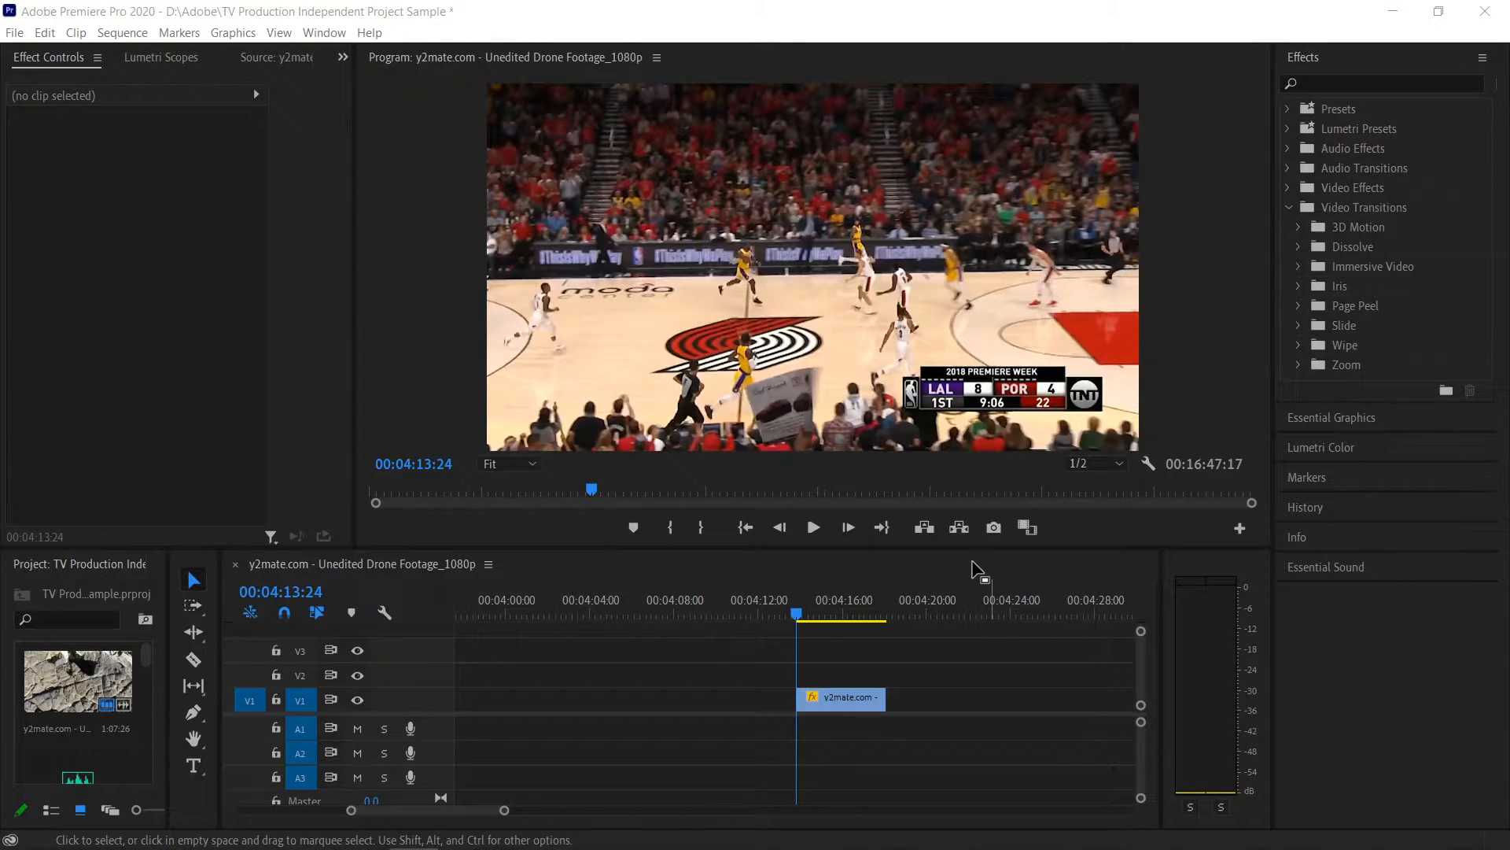
- Enlarge the basketball clip to a scale of 360 and reposition it at 1285, 528 to frame the running player
left_click(836, 697)
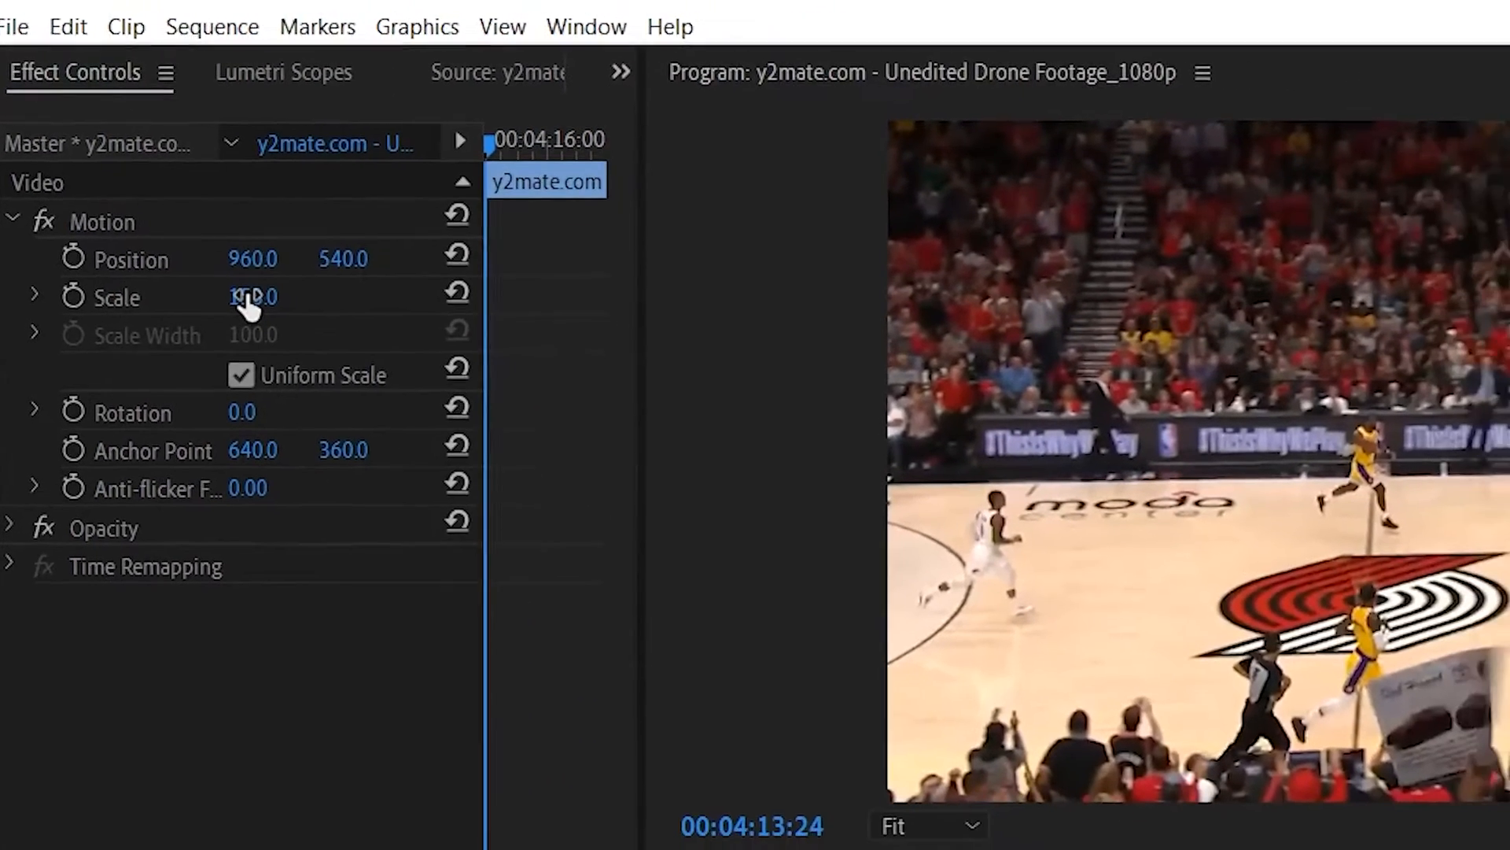
left_click_drag(248, 305, 412, 306)
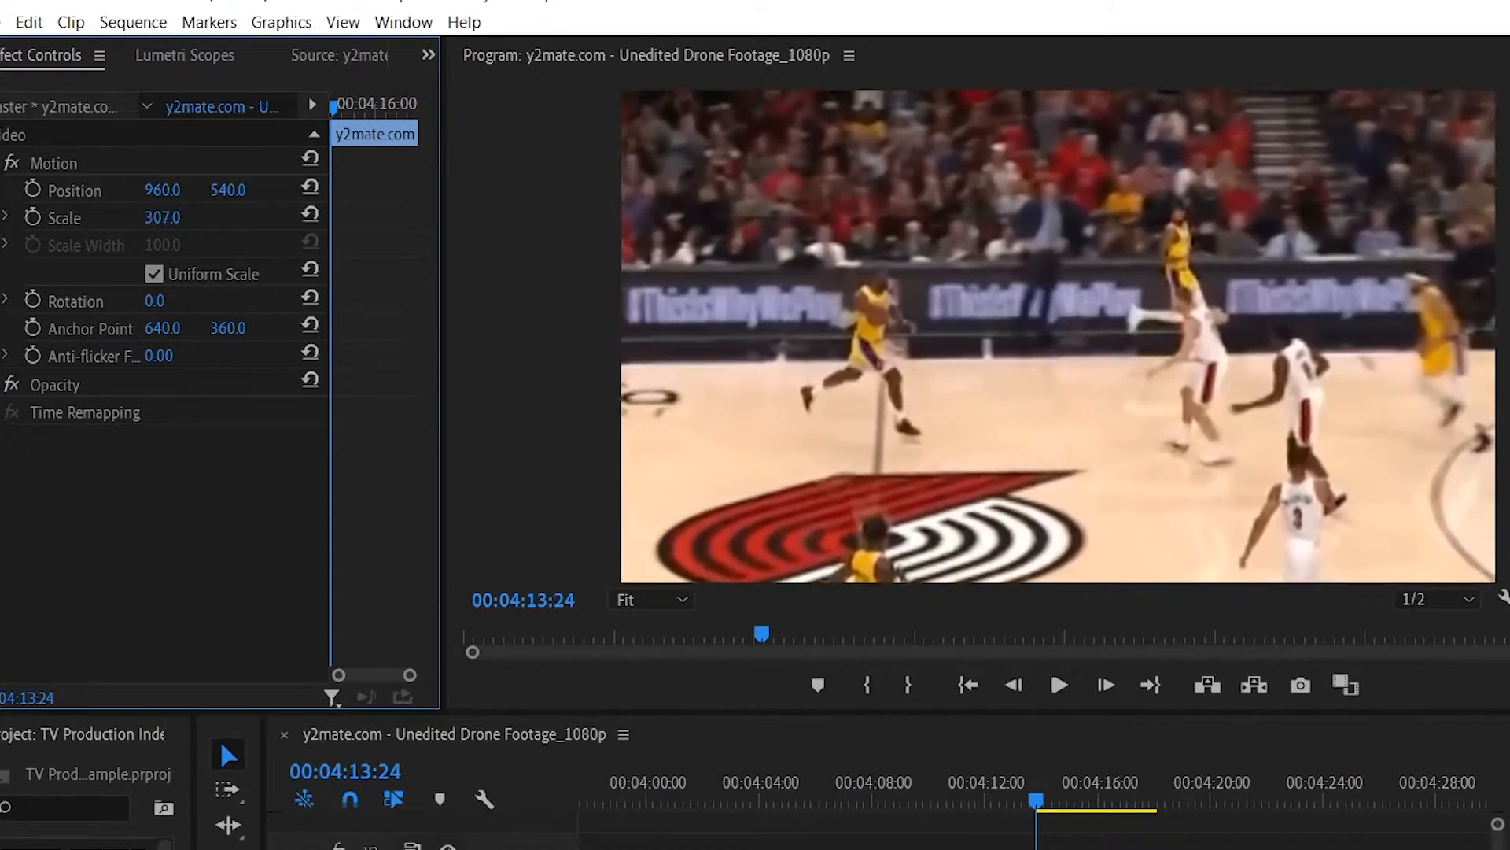
left_click_drag(325, 217, 460, 217)
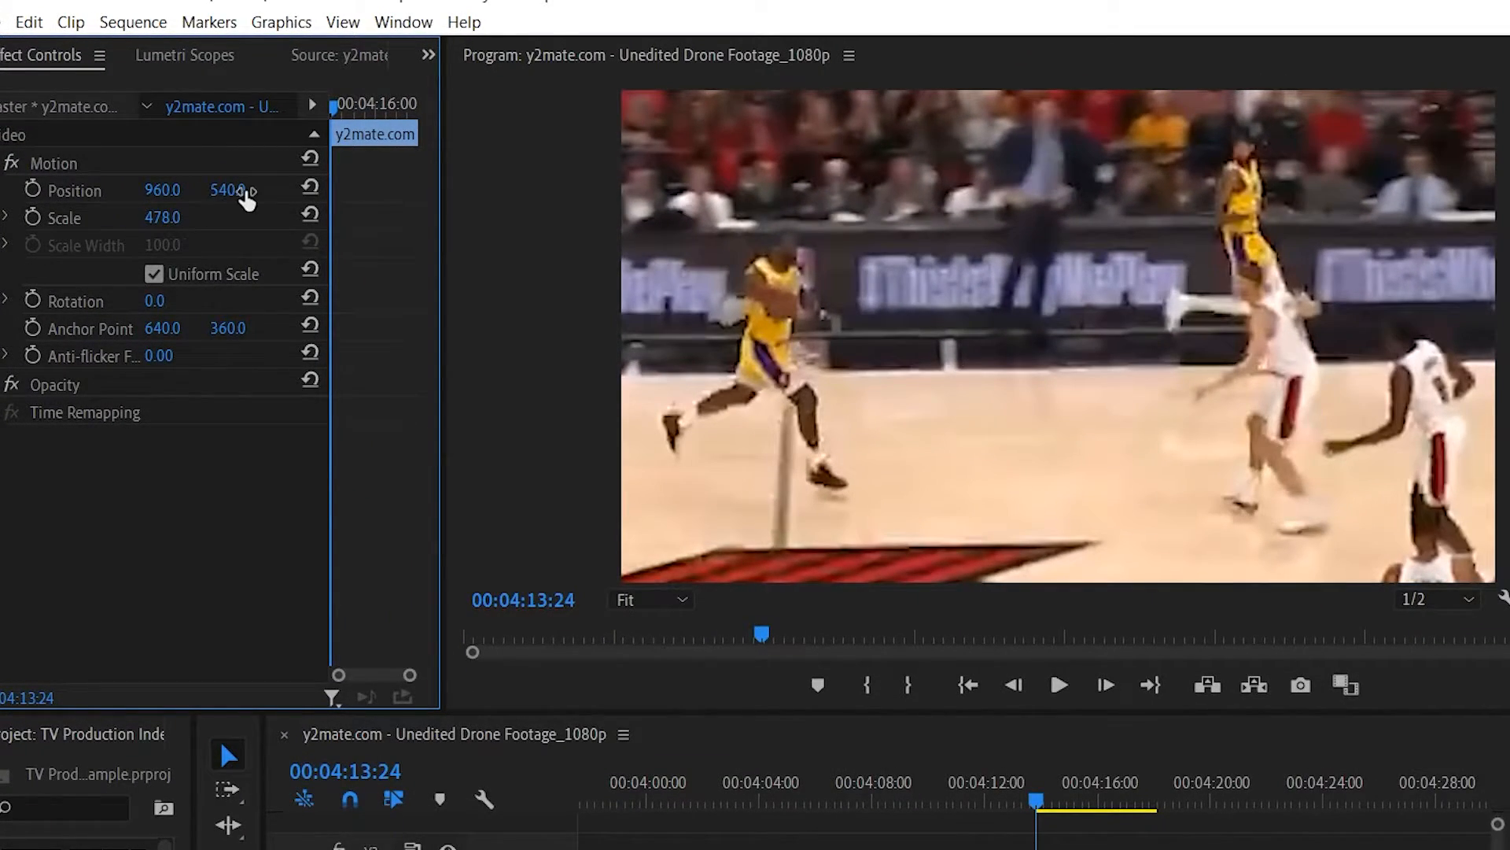
left_click_drag(228, 189, 241, 190)
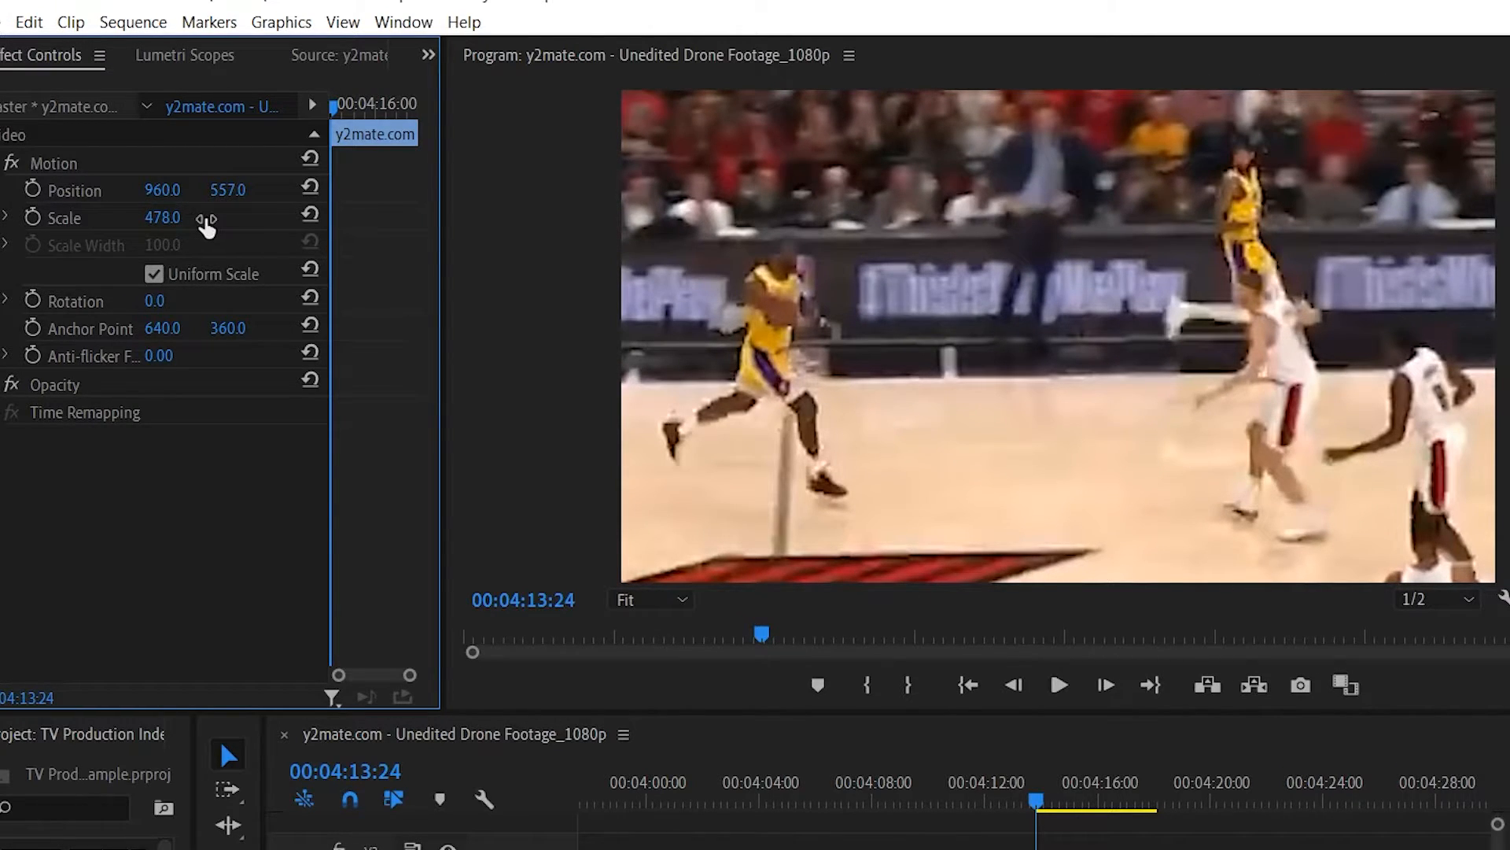
mouse_move(191, 222)
left_mouse_down()
mouse_move(126, 220)
mouse_move(183, 219)
left_mouse_up()
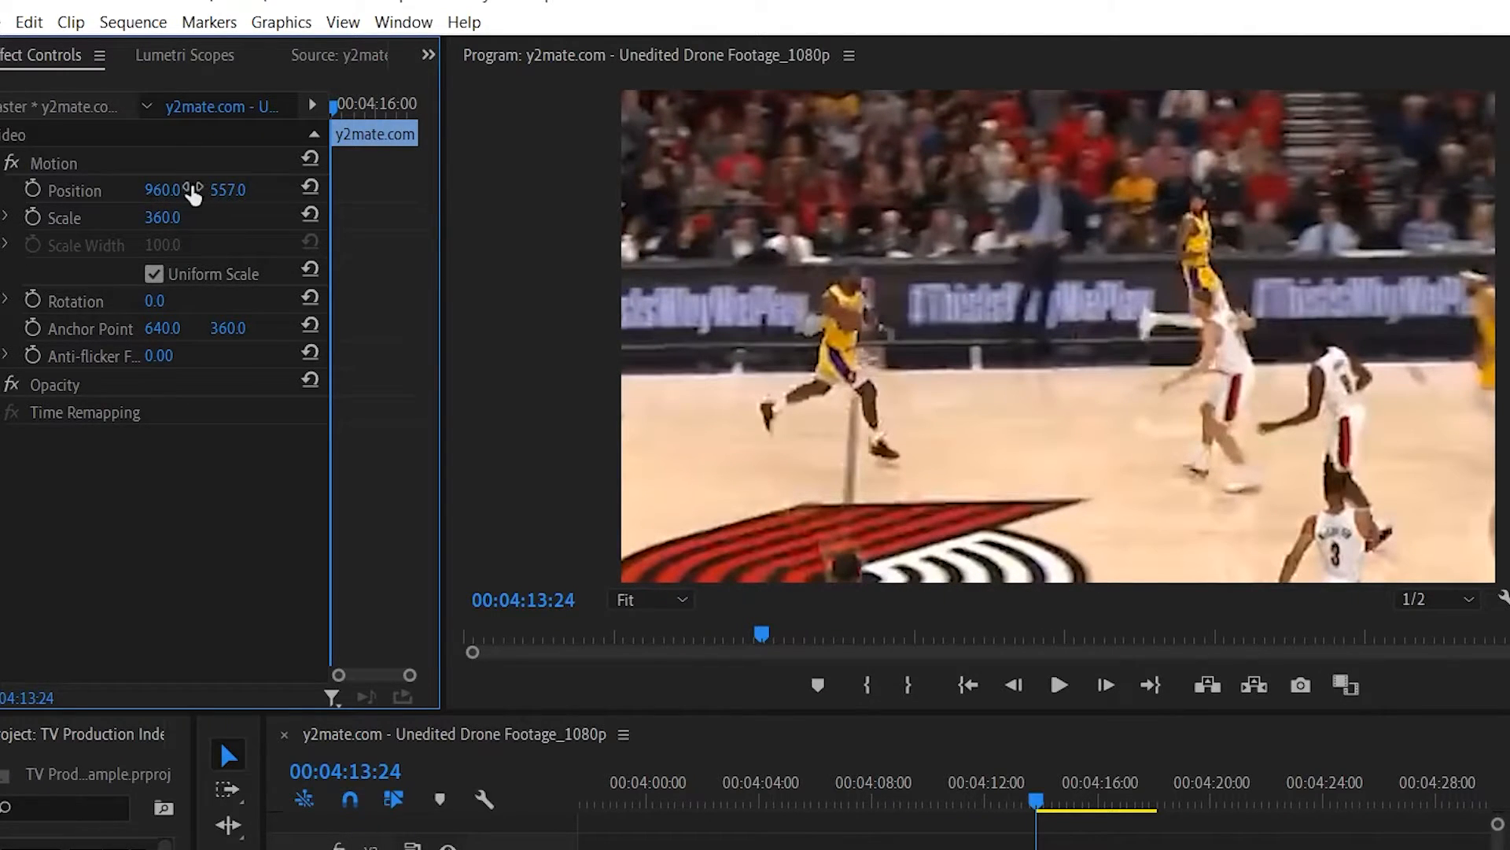
left_click_drag(164, 196, 491, 197)
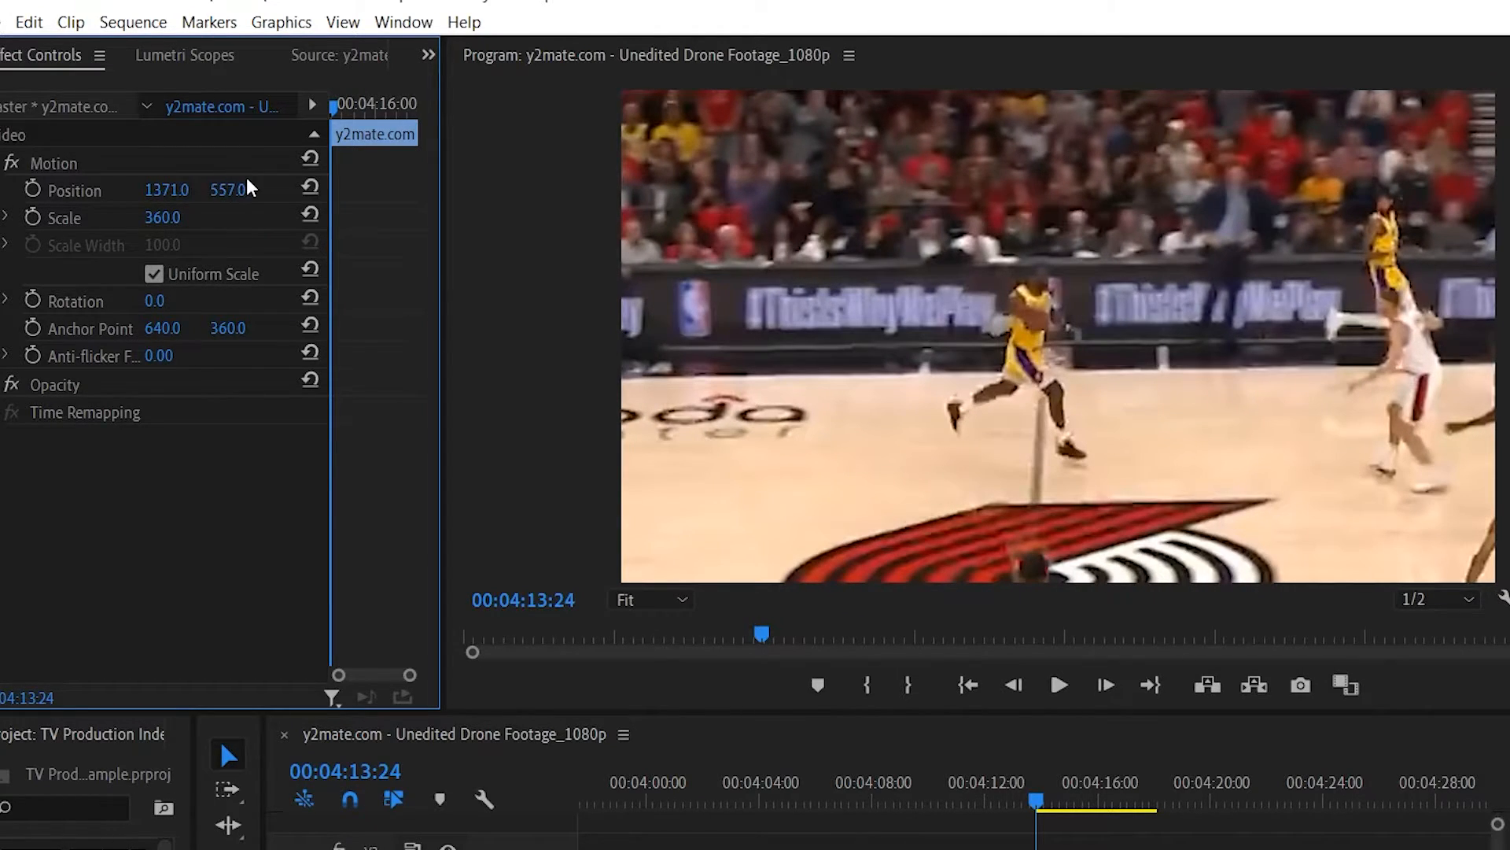
left_click_drag(242, 185, 175, 191)
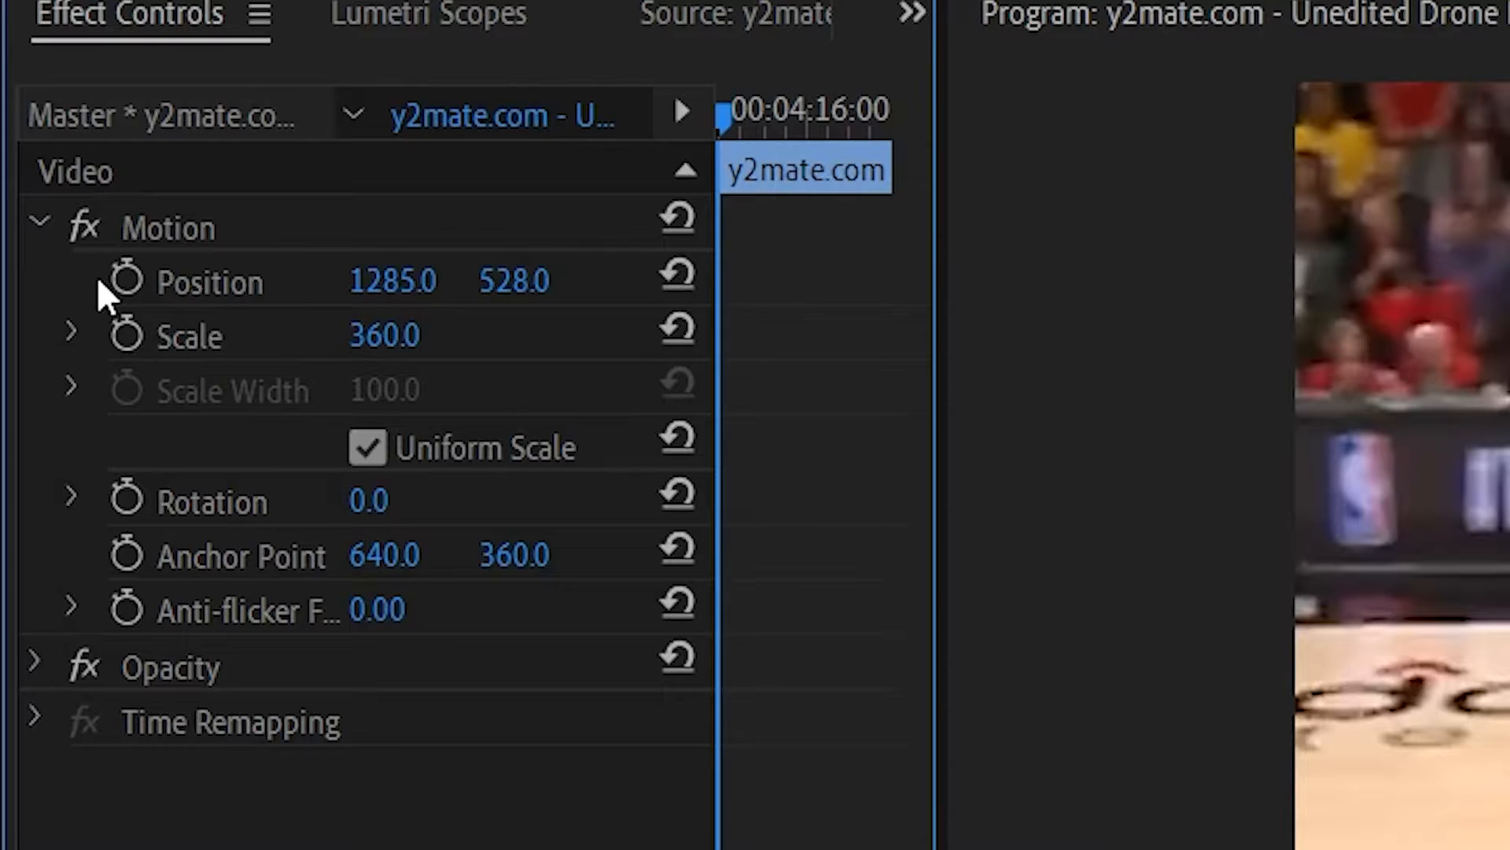
- Animate the basketball clip's position from 1285, 528 at 00:04:13:24 to 117, 371 at 00:04:16:25 to follow the player
left_click(122, 278)
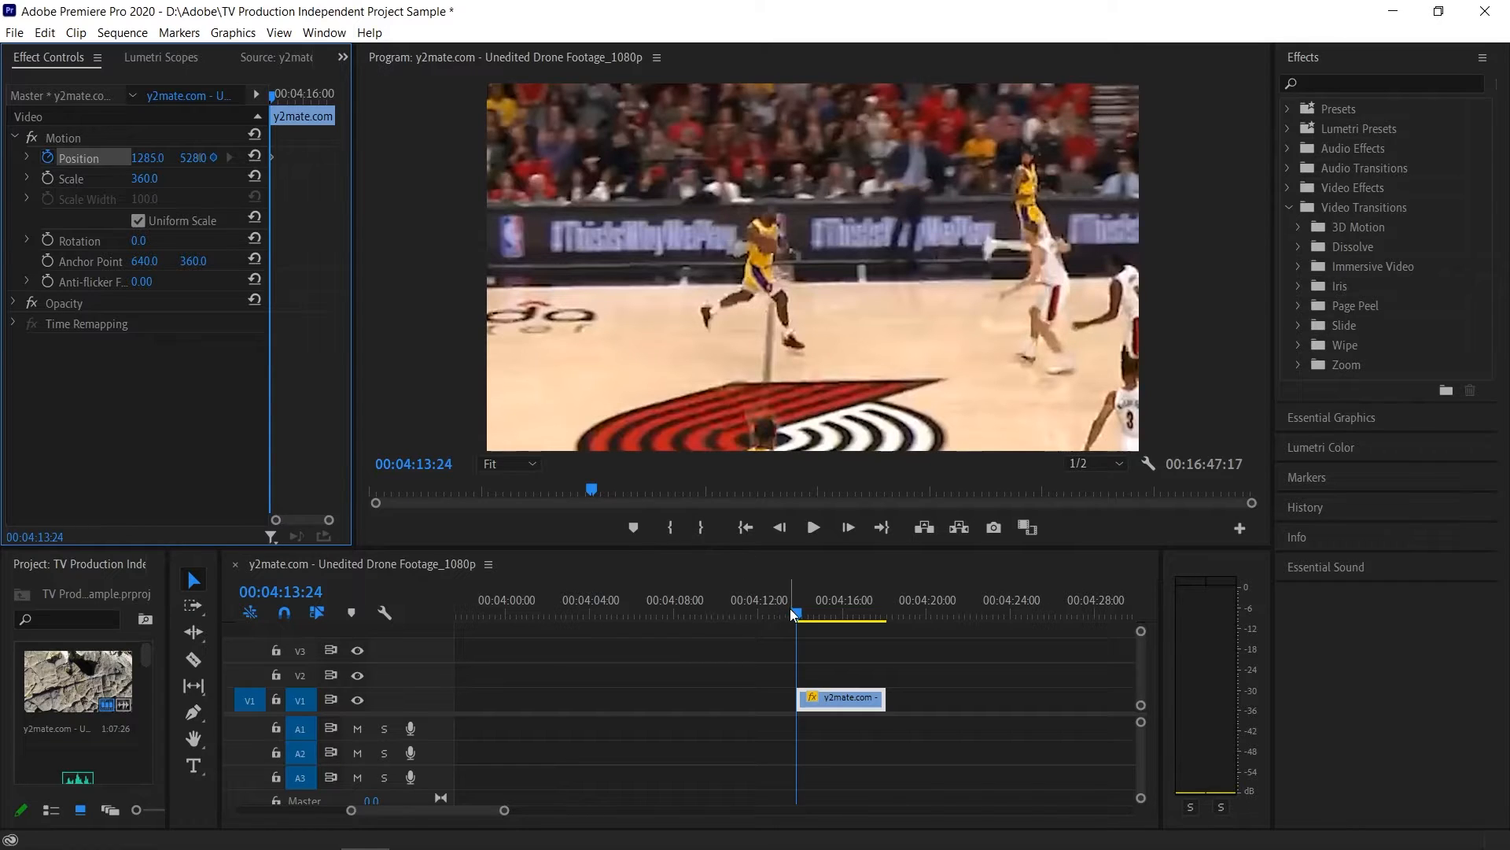
left_click_drag(797, 618, 858, 619)
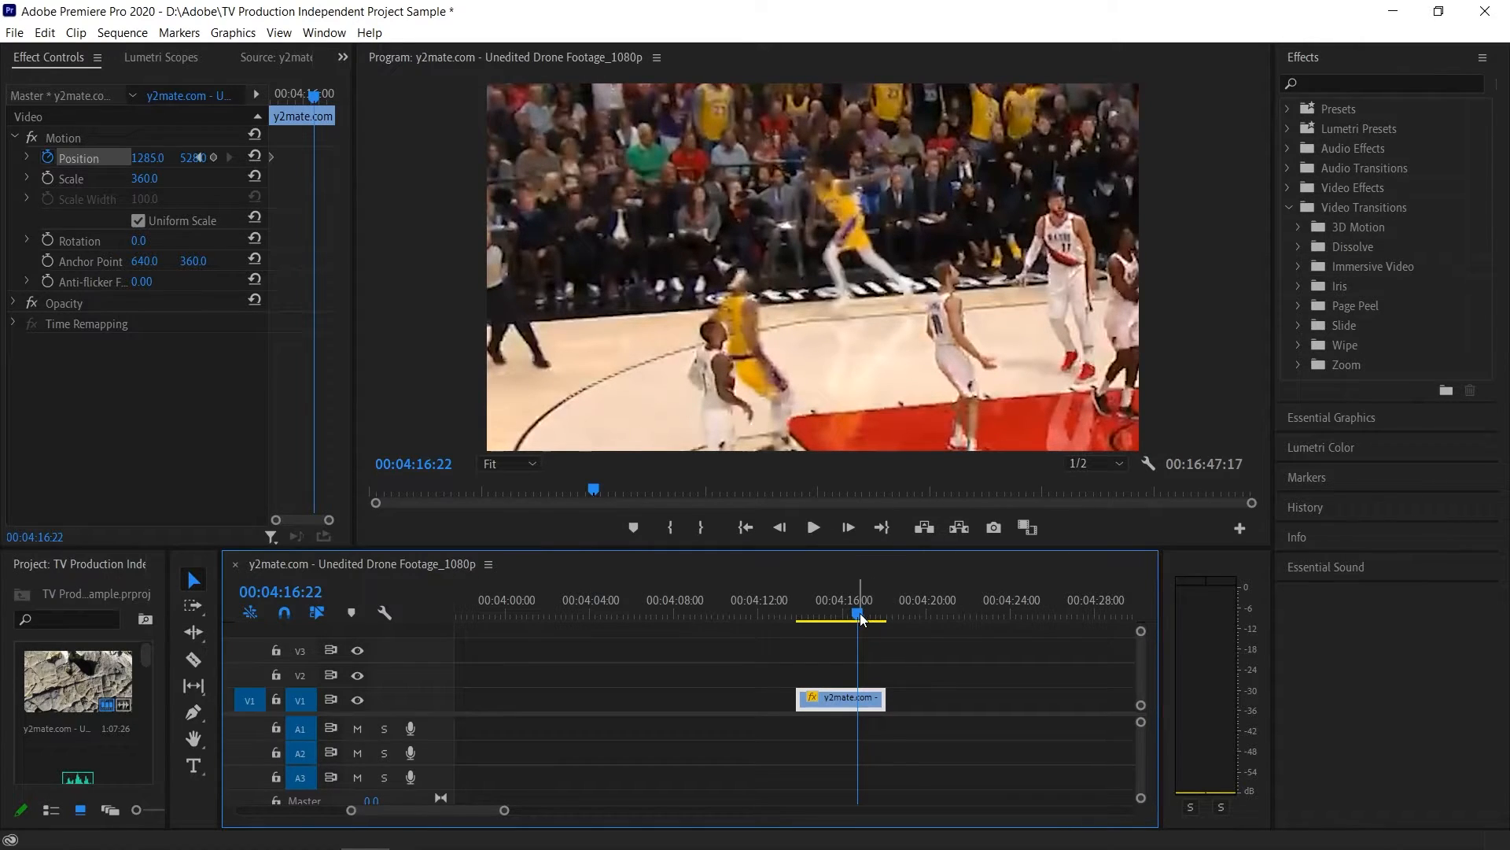
left_click_drag(861, 612, 863, 612)
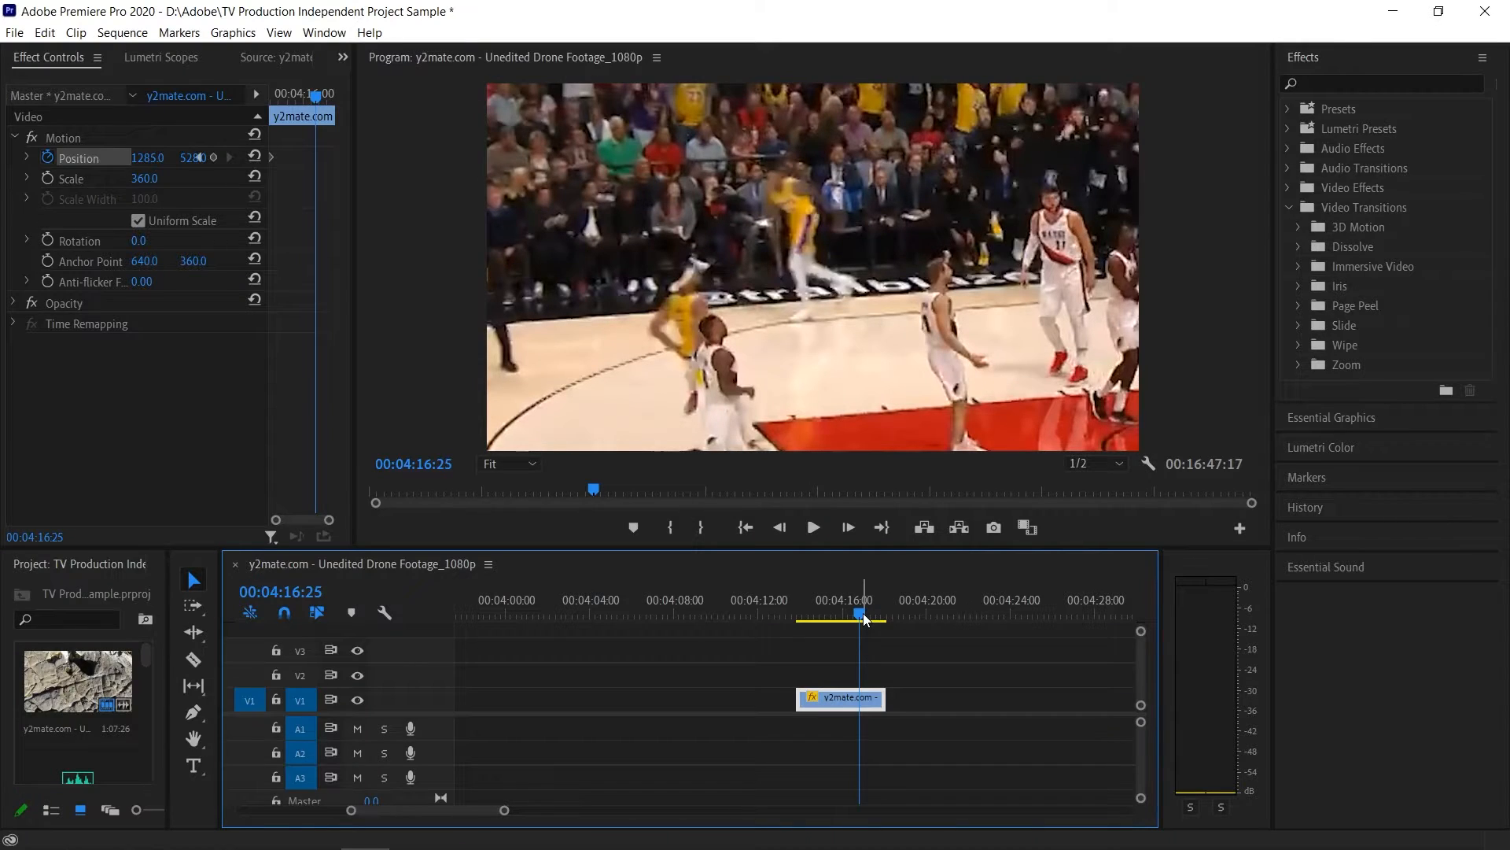
left_click_drag(192, 158, 137, 158)
left_click(149, 157)
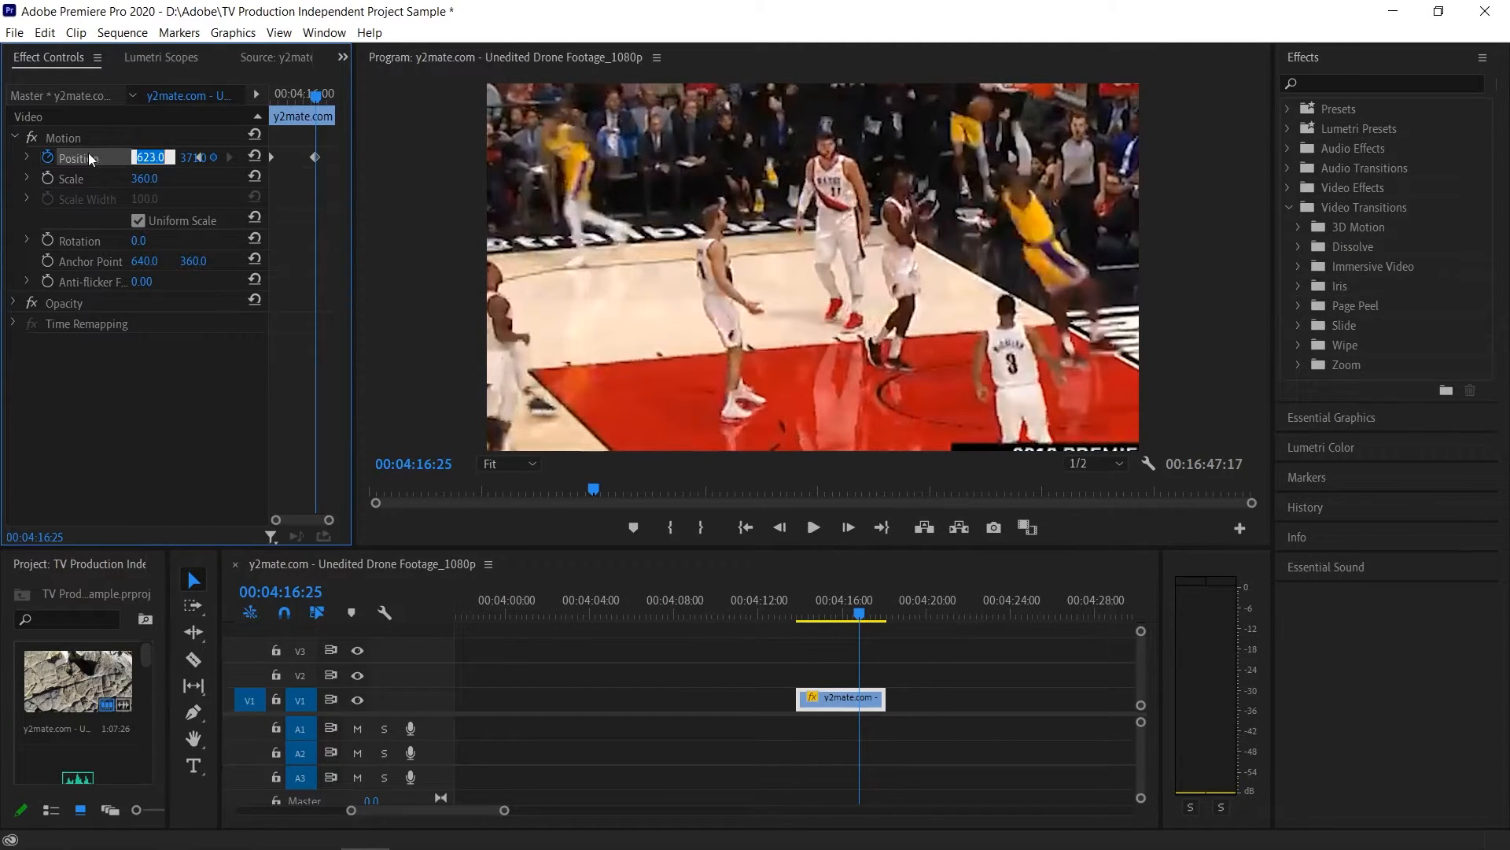
type("442")
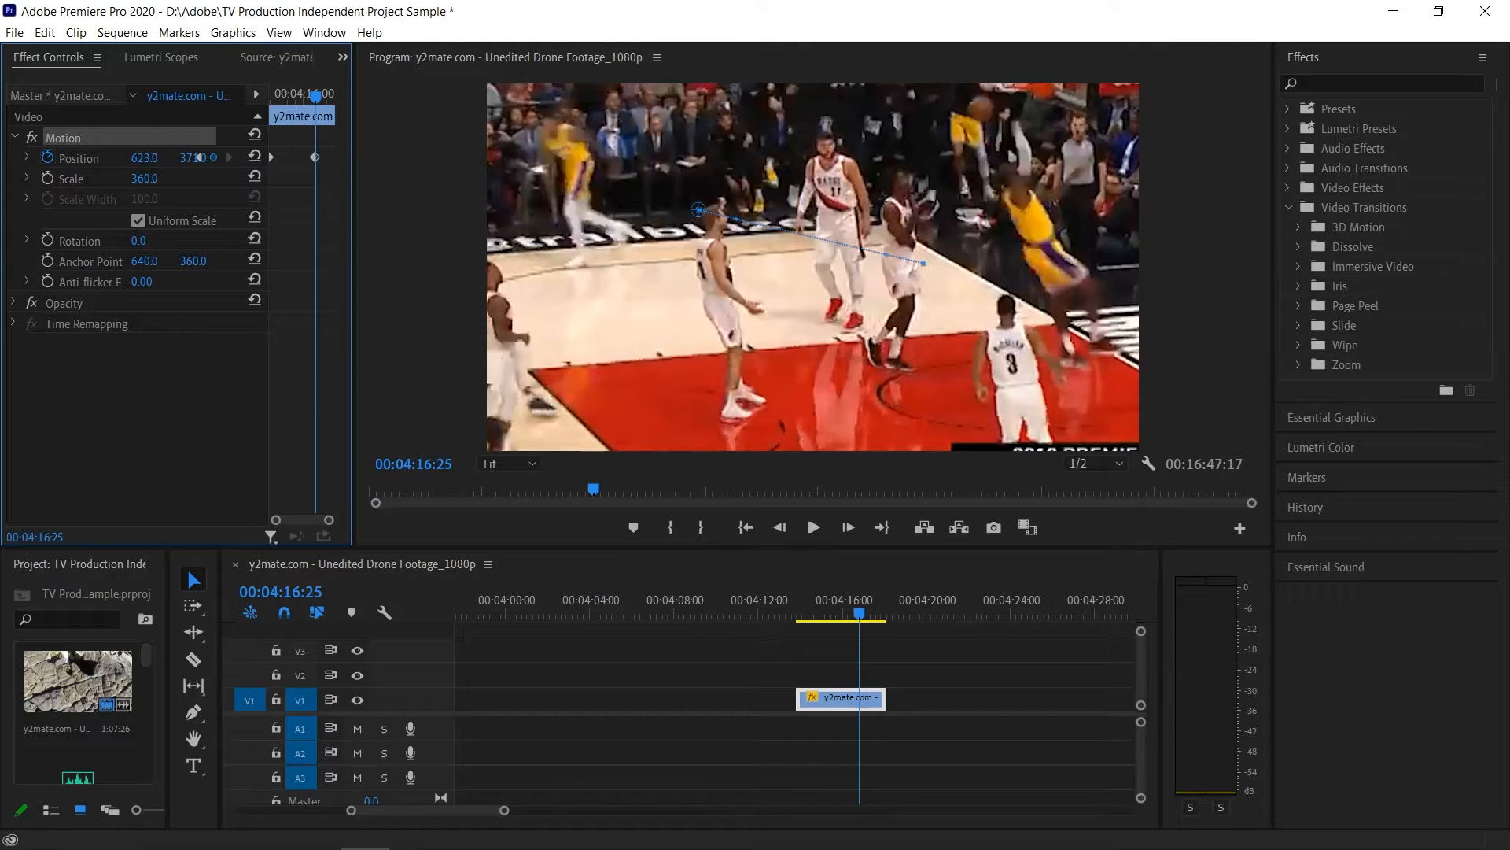
key("Return")
left_click_drag(154, 159, 5, 159)
left_click(185, 391)
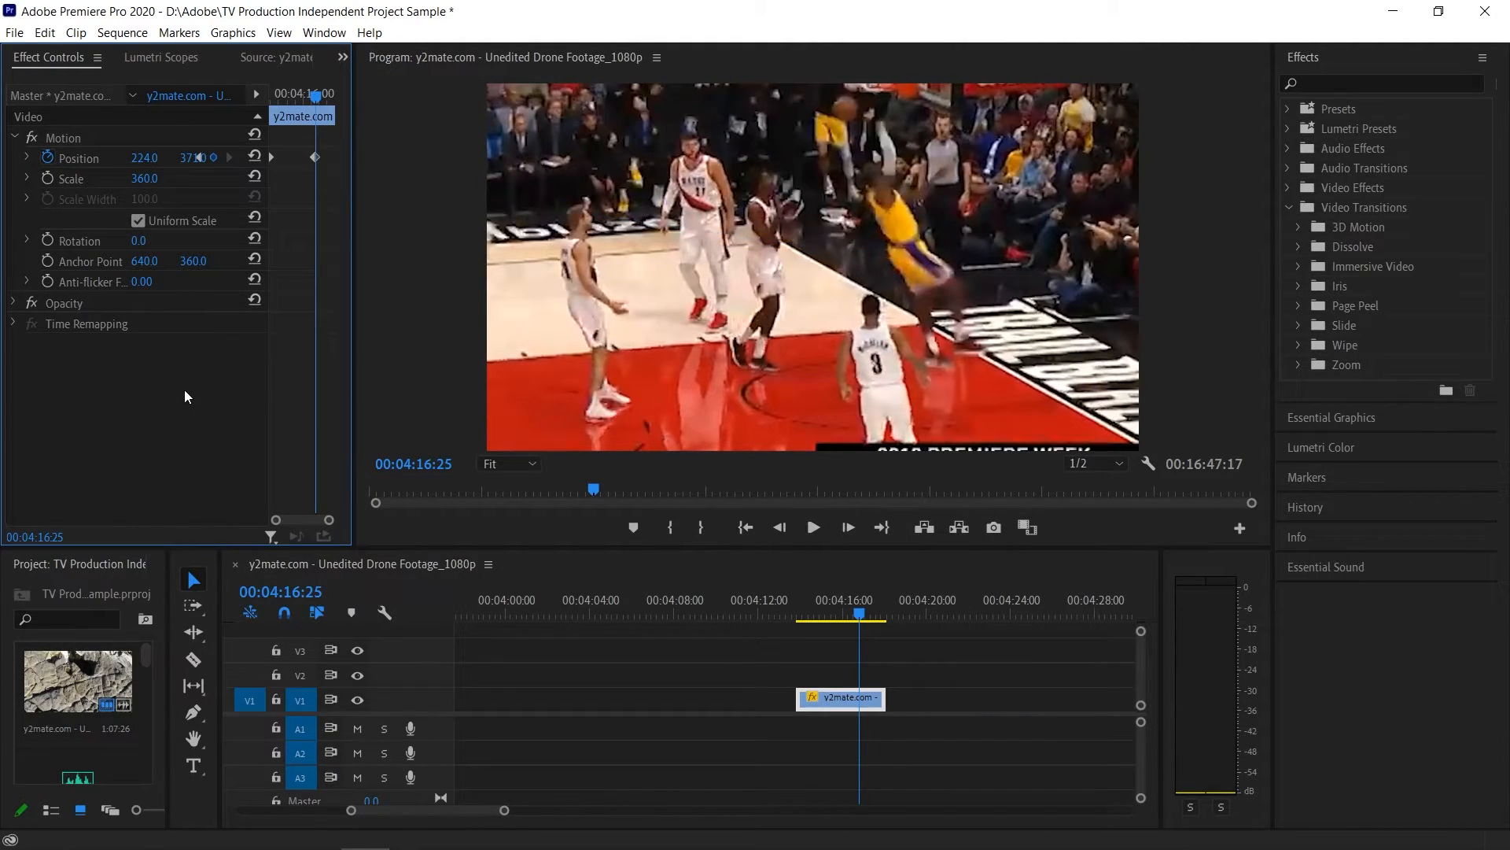
left_click_drag(144, 159, 67, 158)
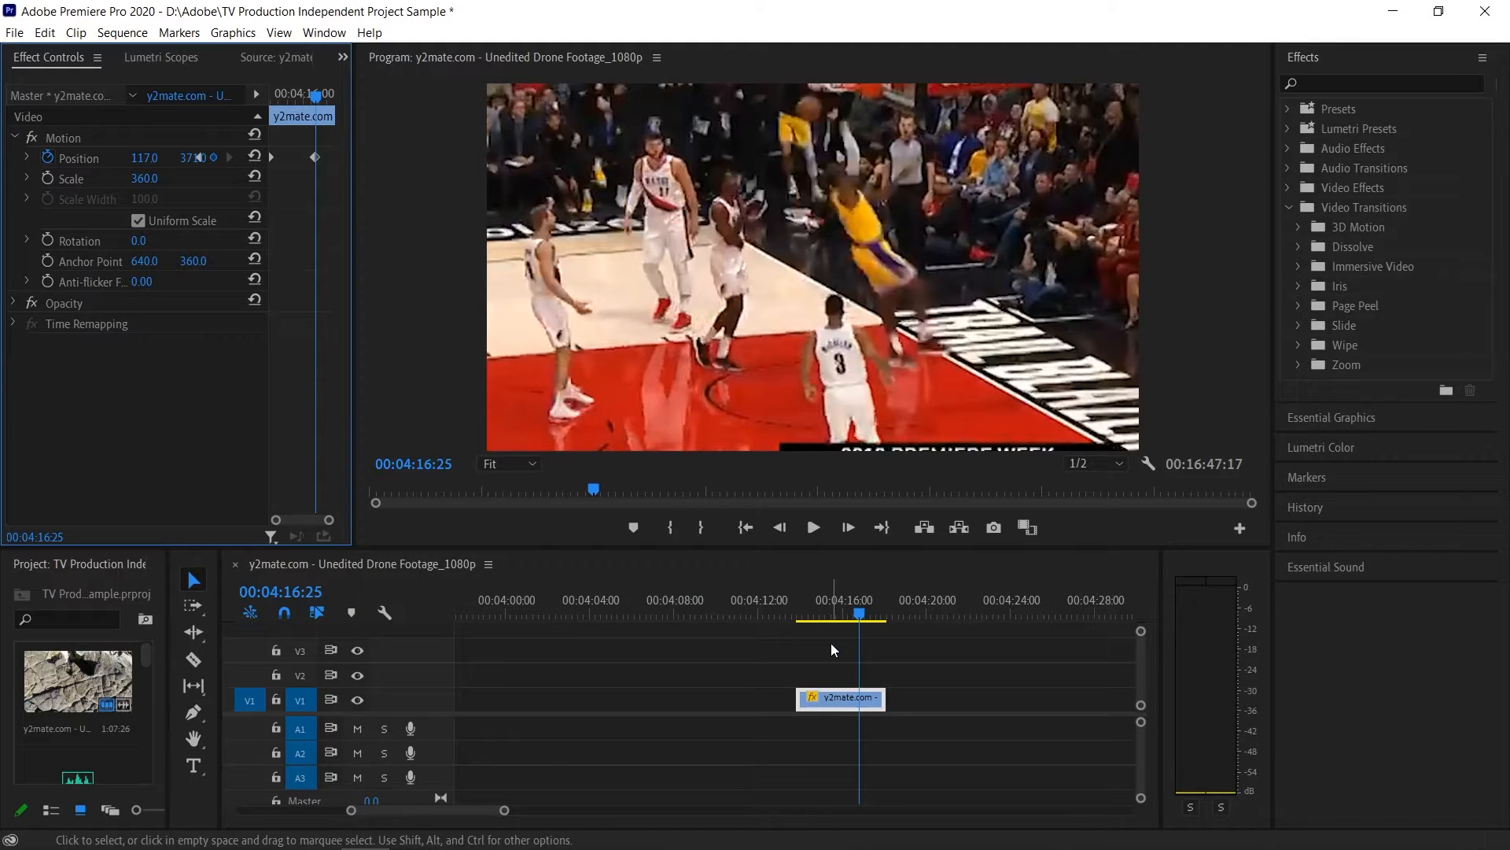
- Play the basketball clip from just before its start to check the position animation
left_click(798, 616)
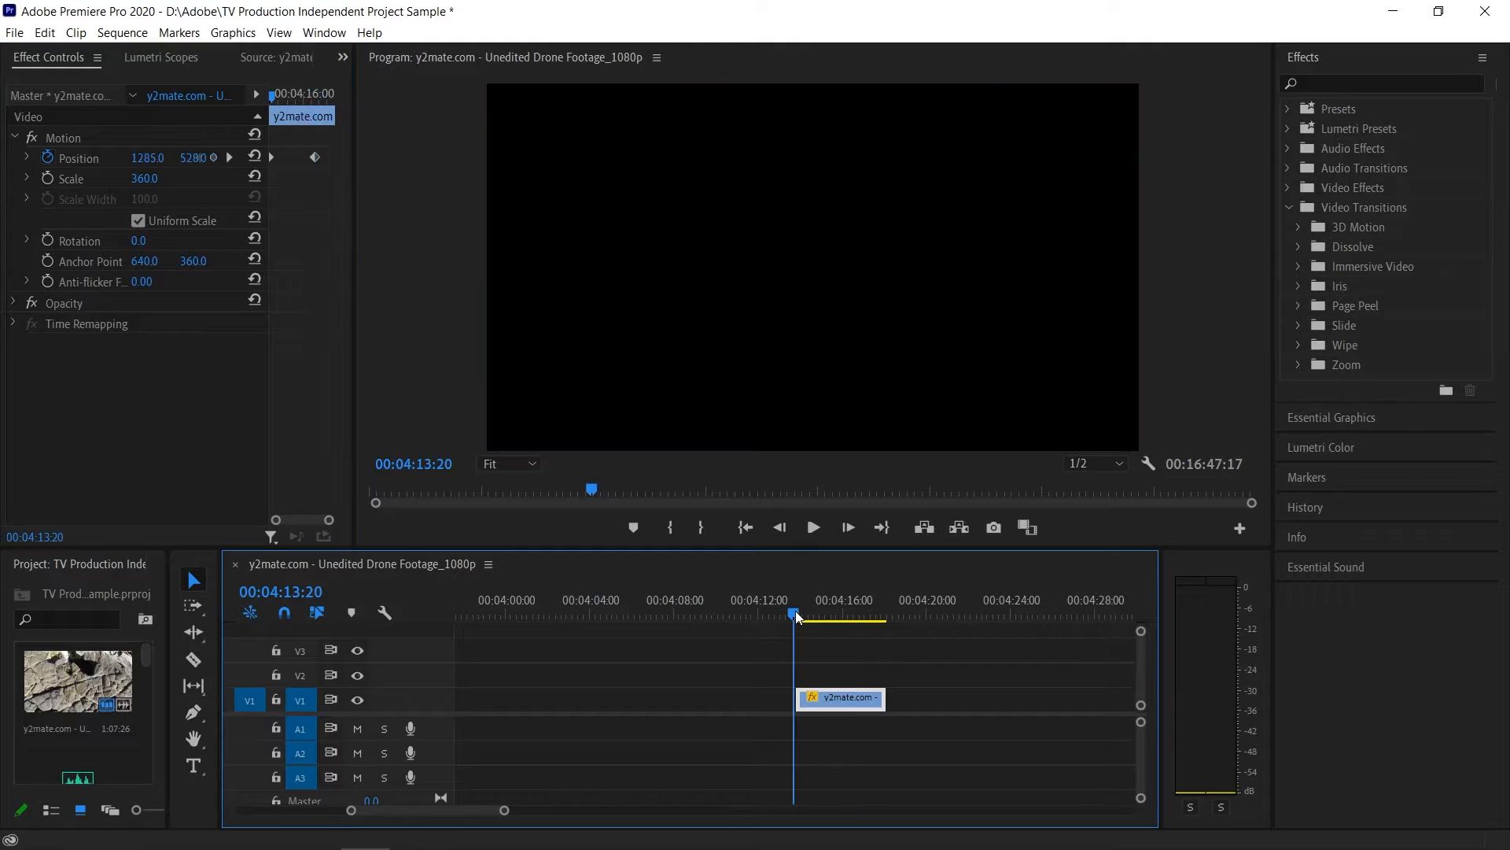
left_click(811, 529)
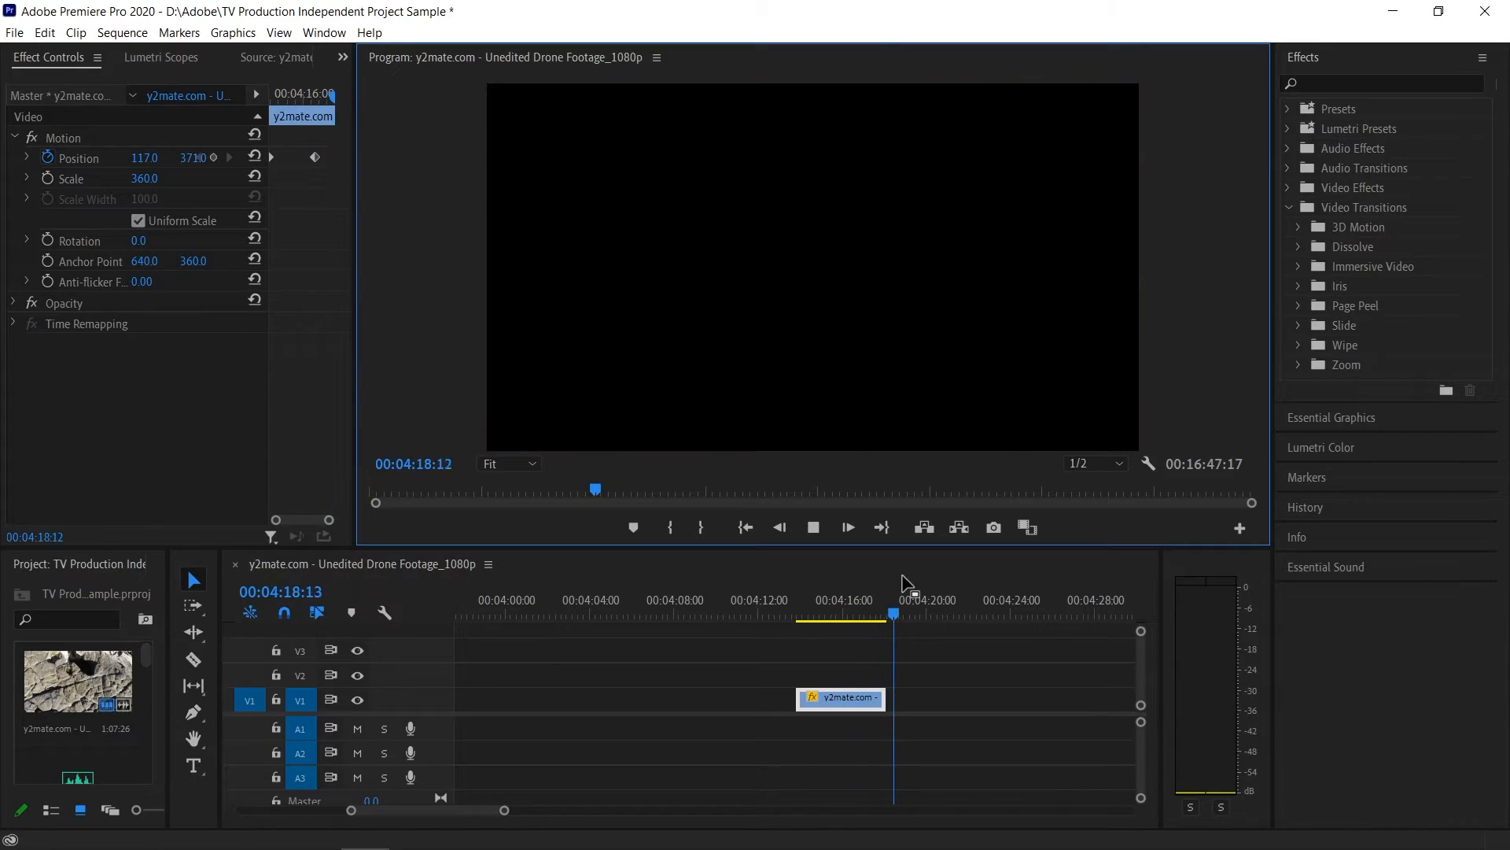
key("space")
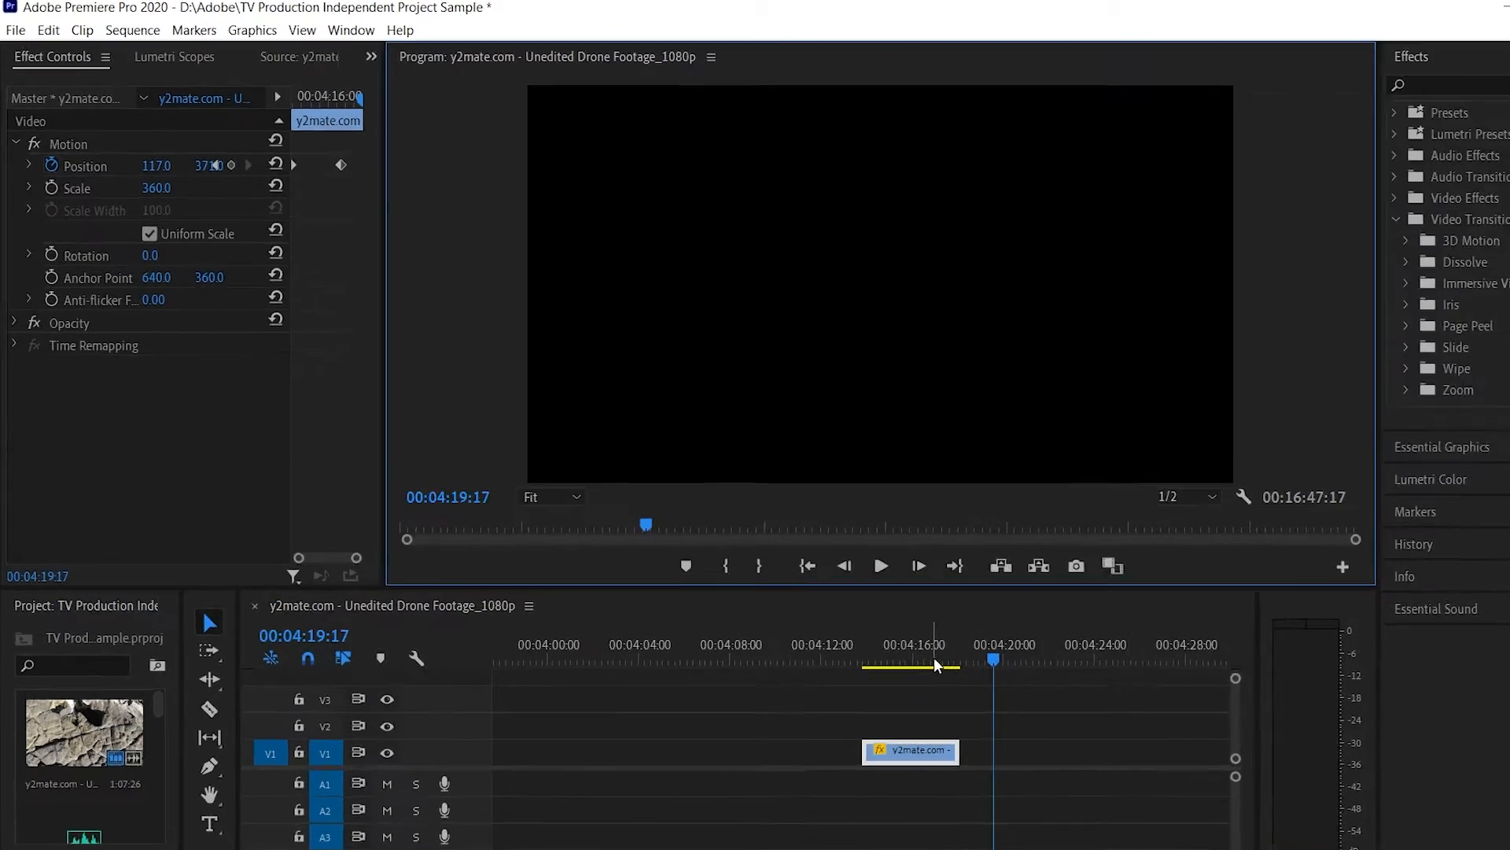
left_click(936, 663)
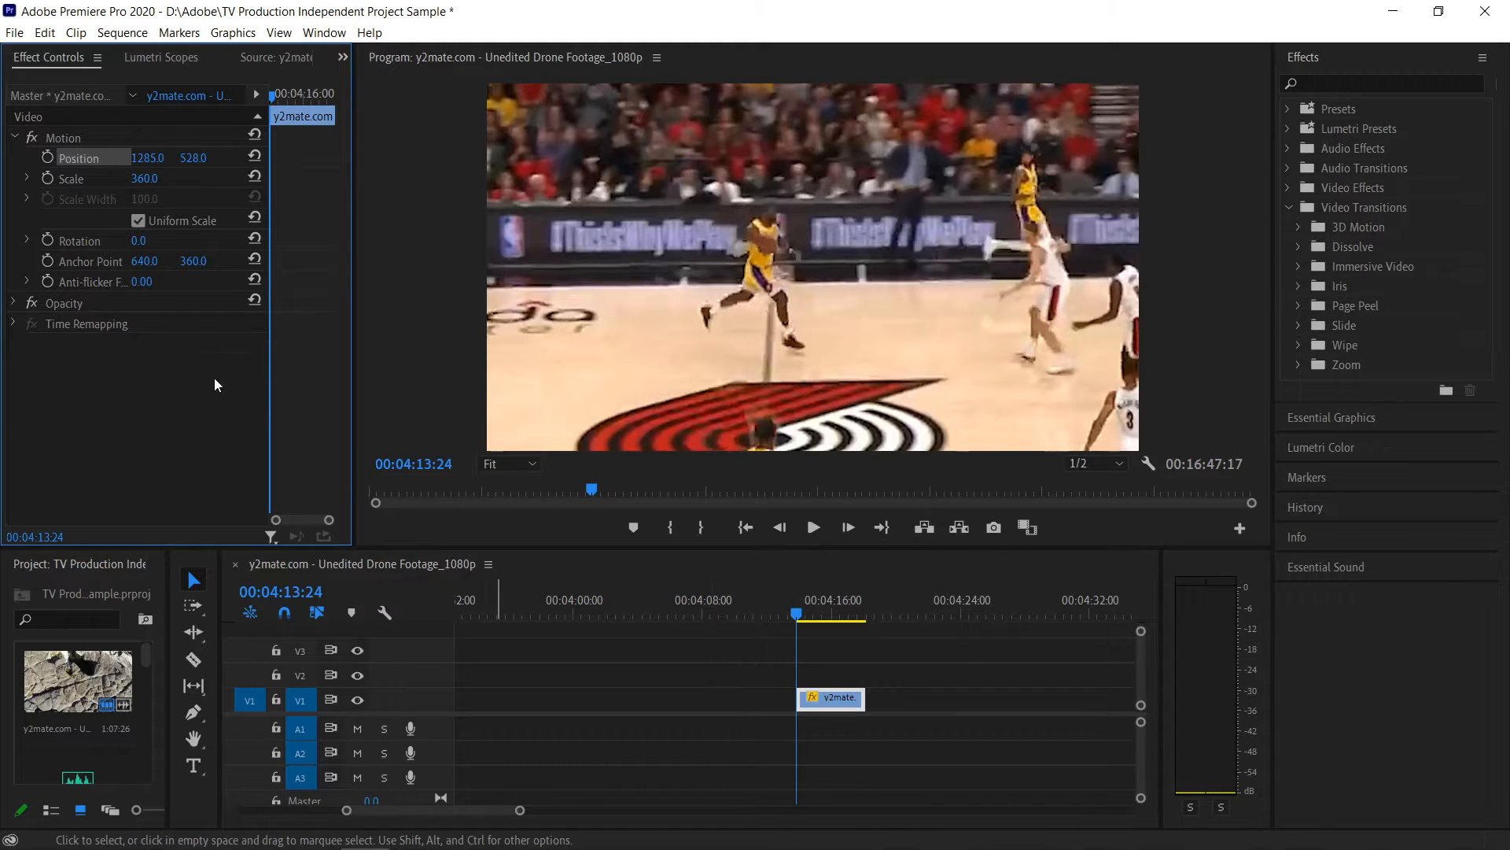
- Add a position keyframe at the basketball clip's start and a scale keyframe of 360 at 00:04:15:24
left_click(47, 157)
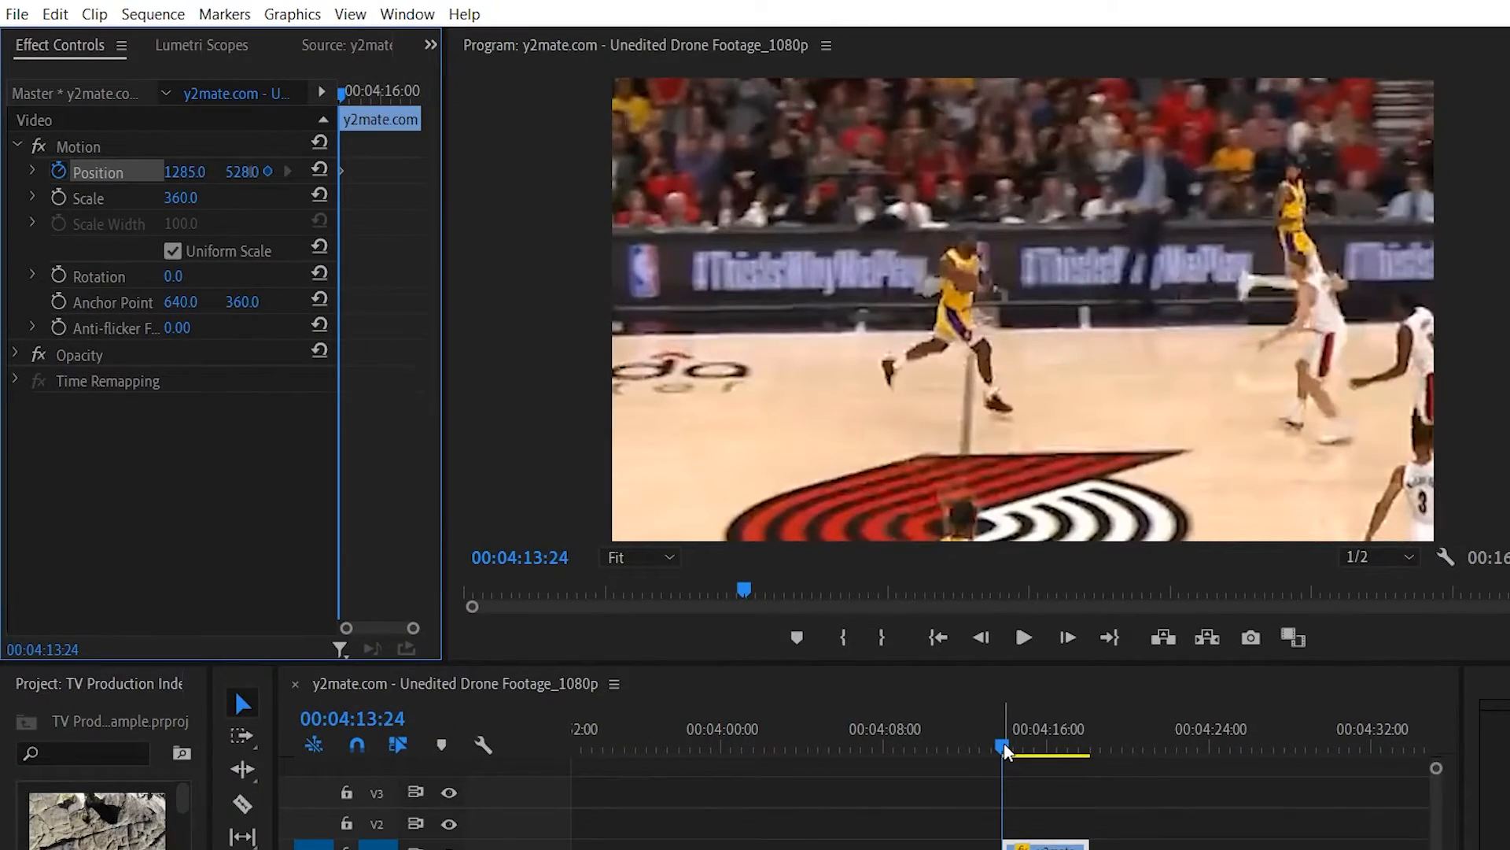
left_click_drag(1005, 748, 1047, 758)
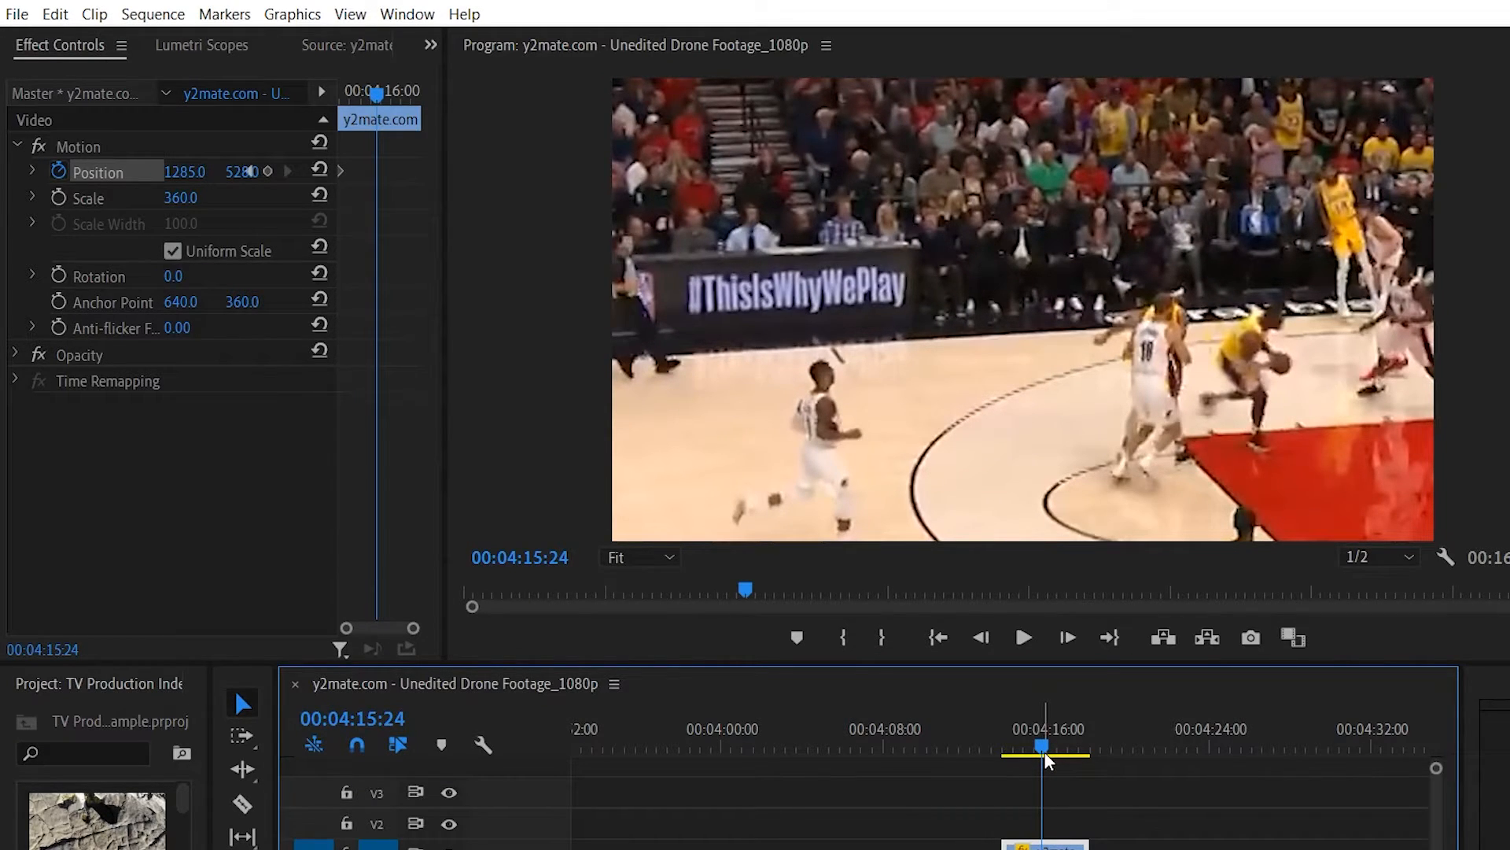
left_click(59, 201)
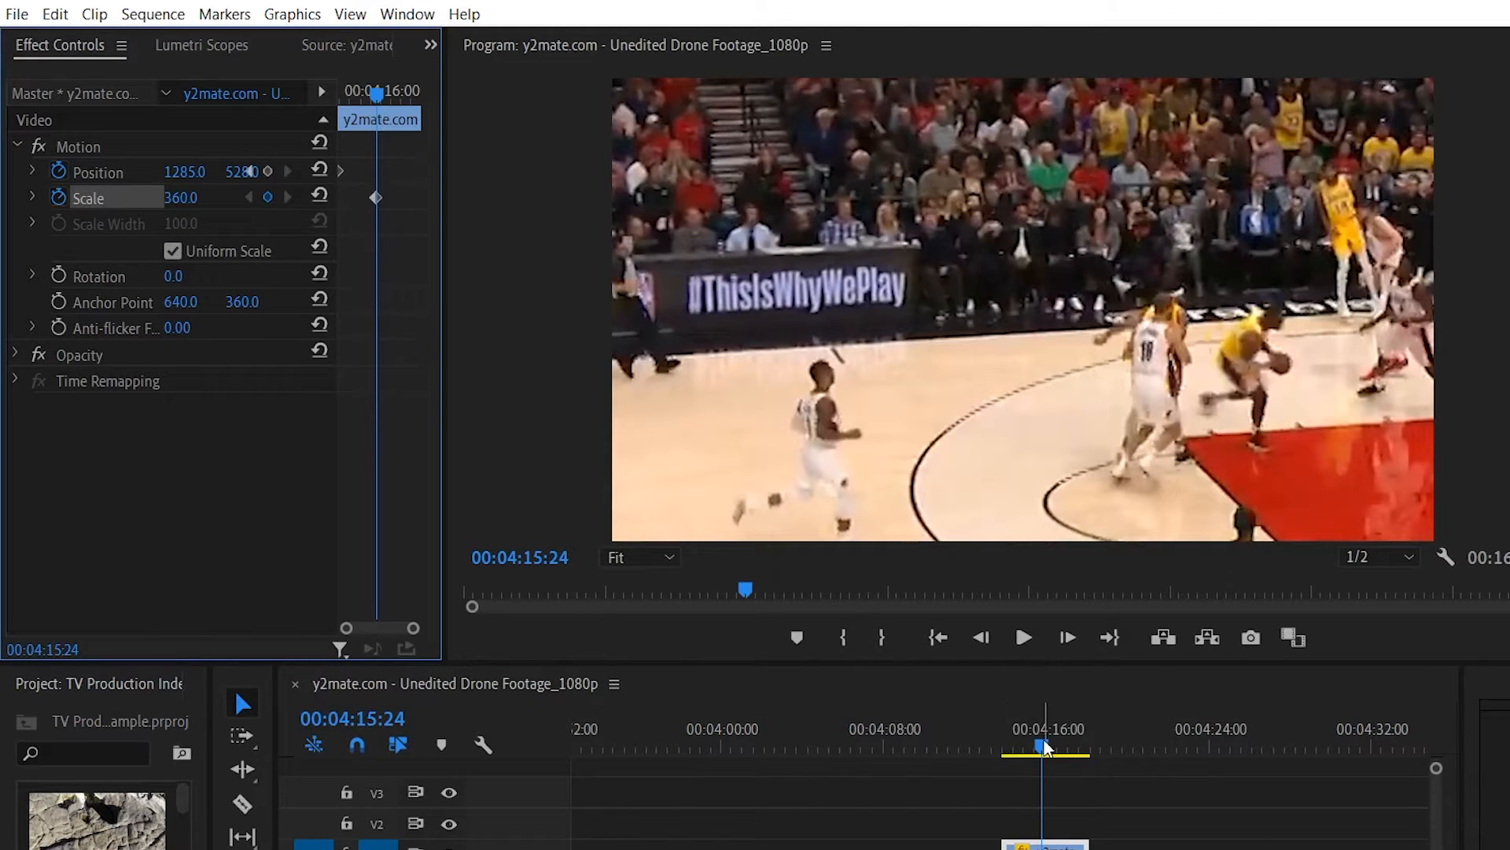
- Keyframe the basketball clip at 00:04:17:06 with position -268, 271 and scale 414 to follow the player
left_click_drag(1046, 751, 1076, 755)
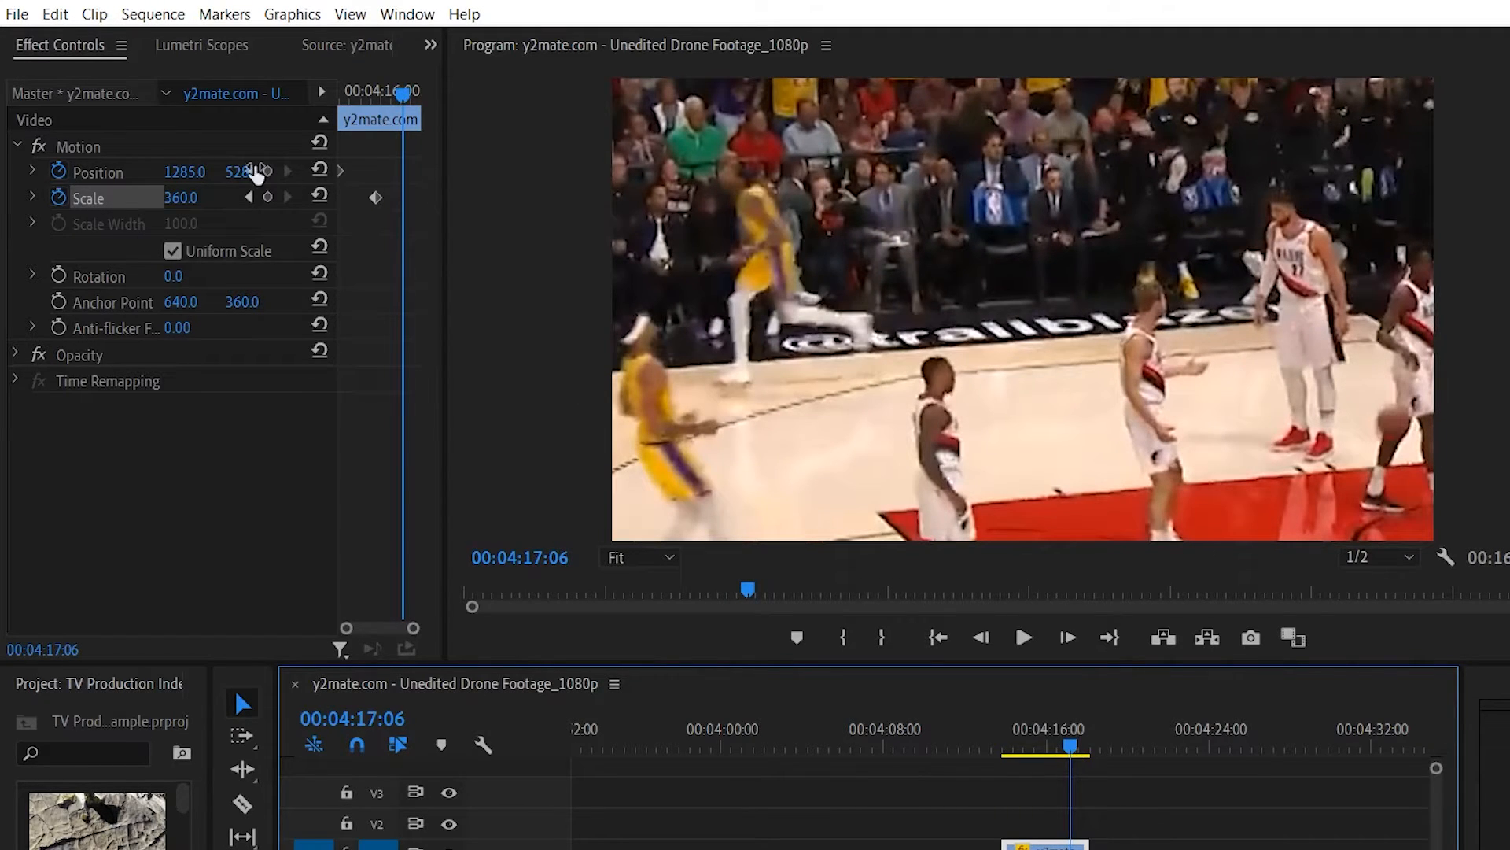
left_click_drag(217, 175, 56, 174)
left_click_drag(193, 172, 254, 174)
left_click(224, 172)
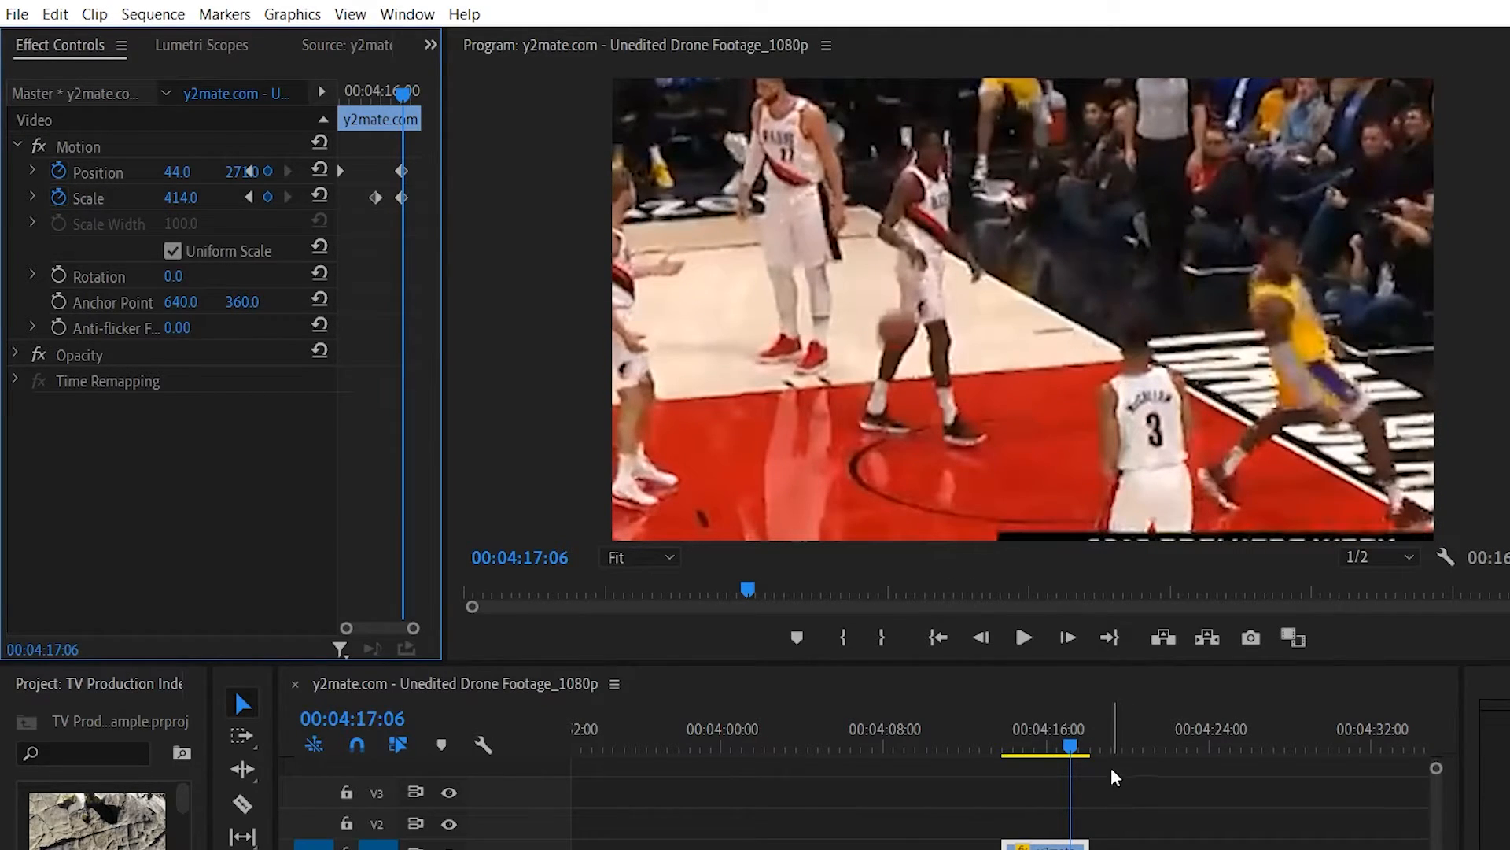
left_click_drag(178, 173, 47, 172)
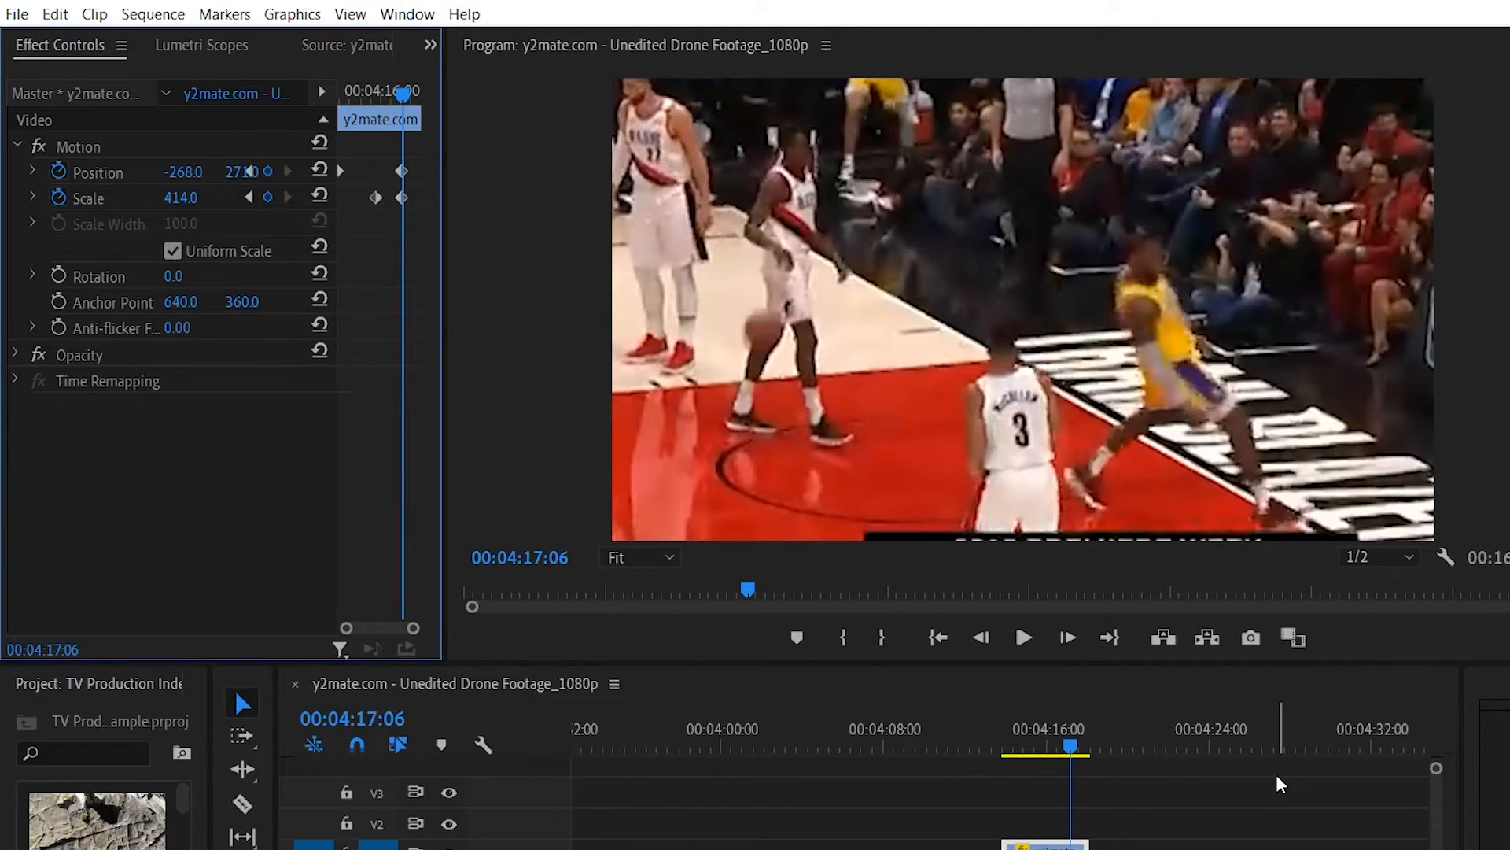
- Play the basketball clip from its start to check the position and scale animation
left_click(997, 744)
left_click(1028, 634)
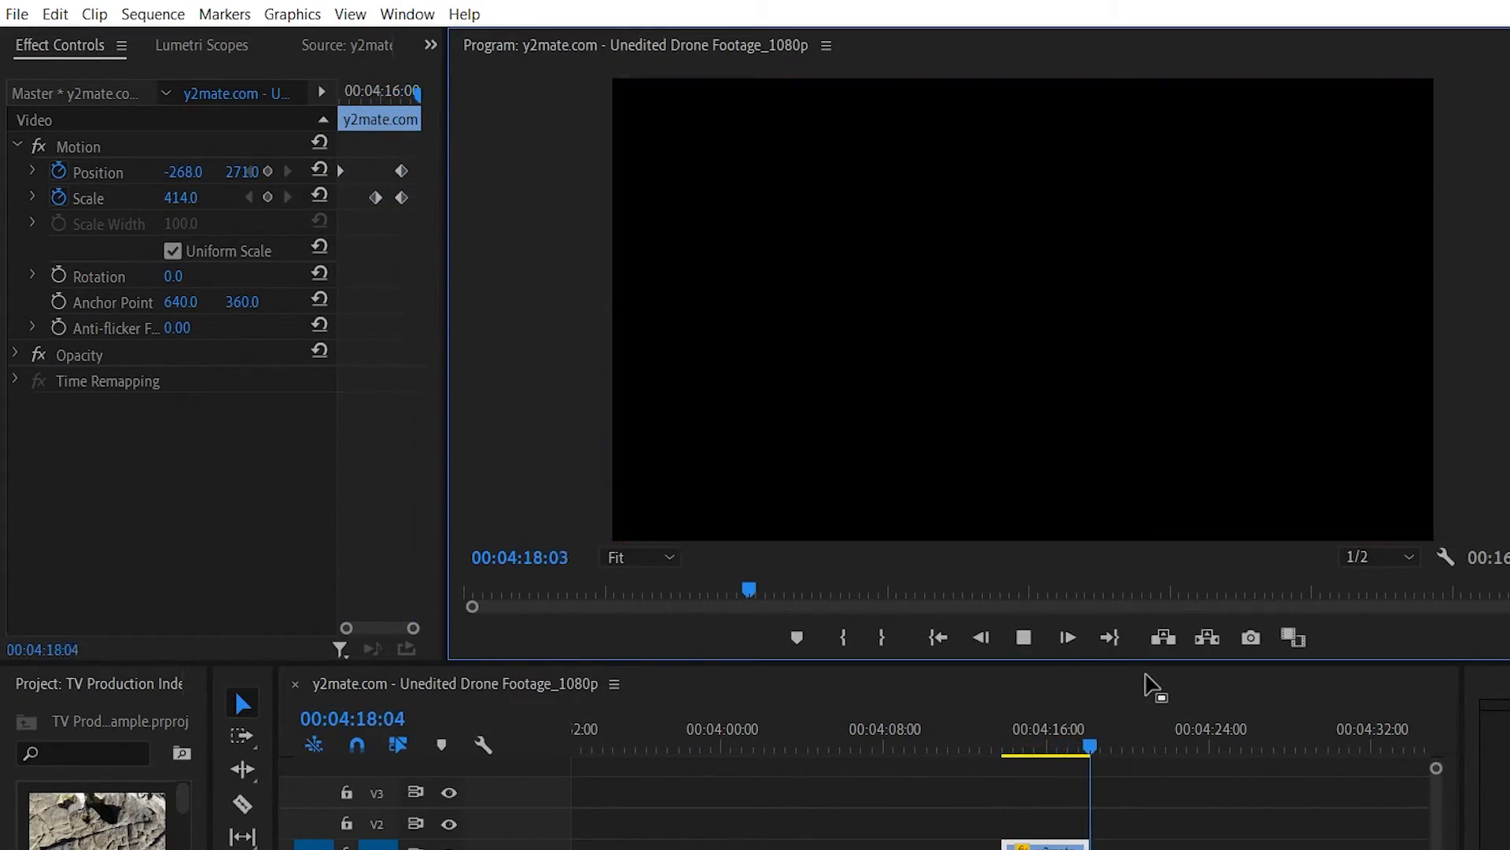
left_click(1023, 637)
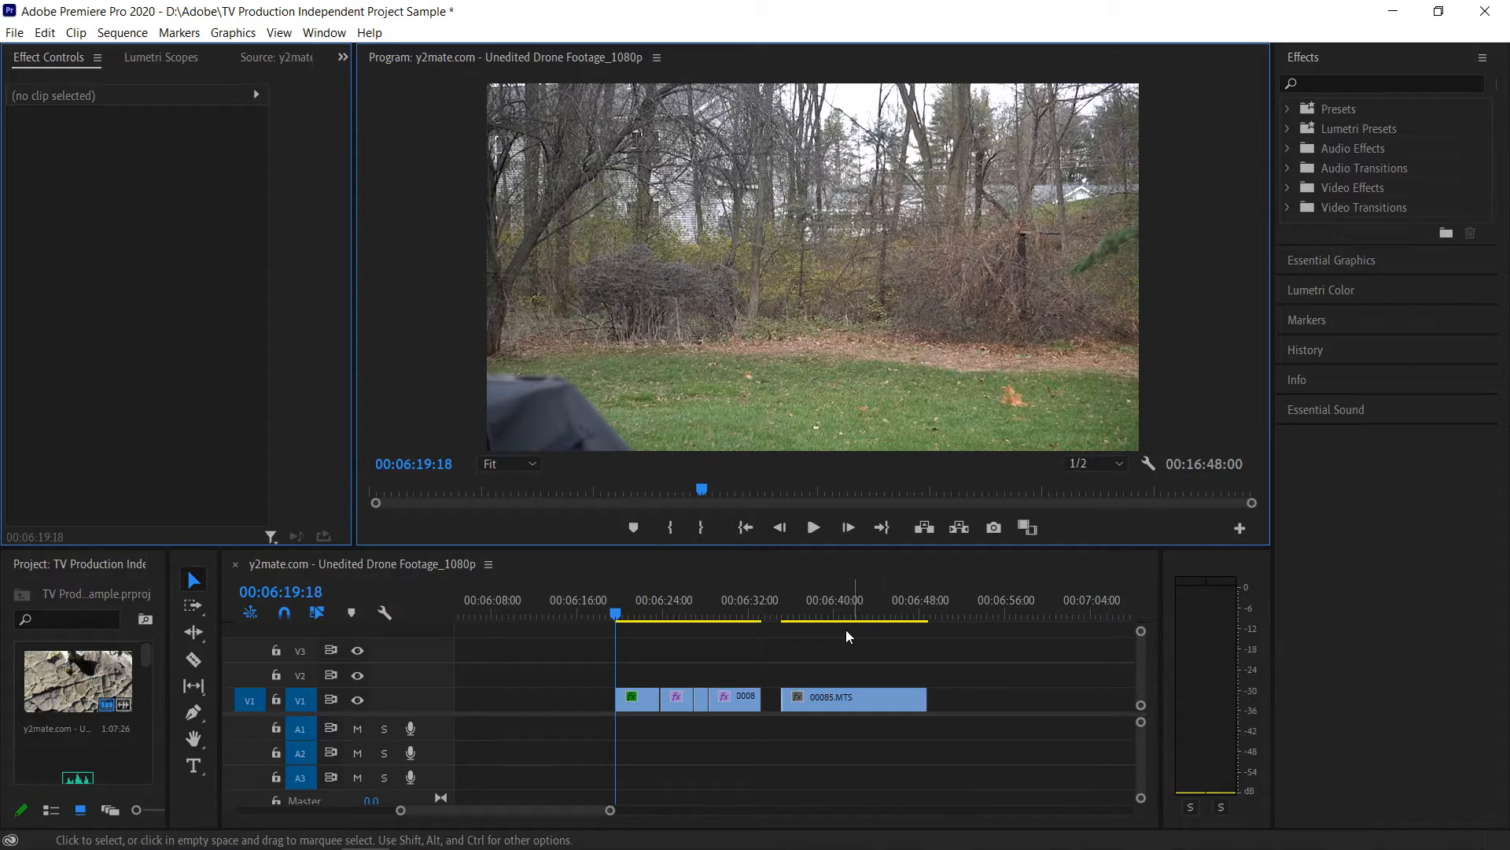
- Play back the cut backyard clips and the separate 00085.MTS clip to review the action on each side of the frame
left_click(814, 527)
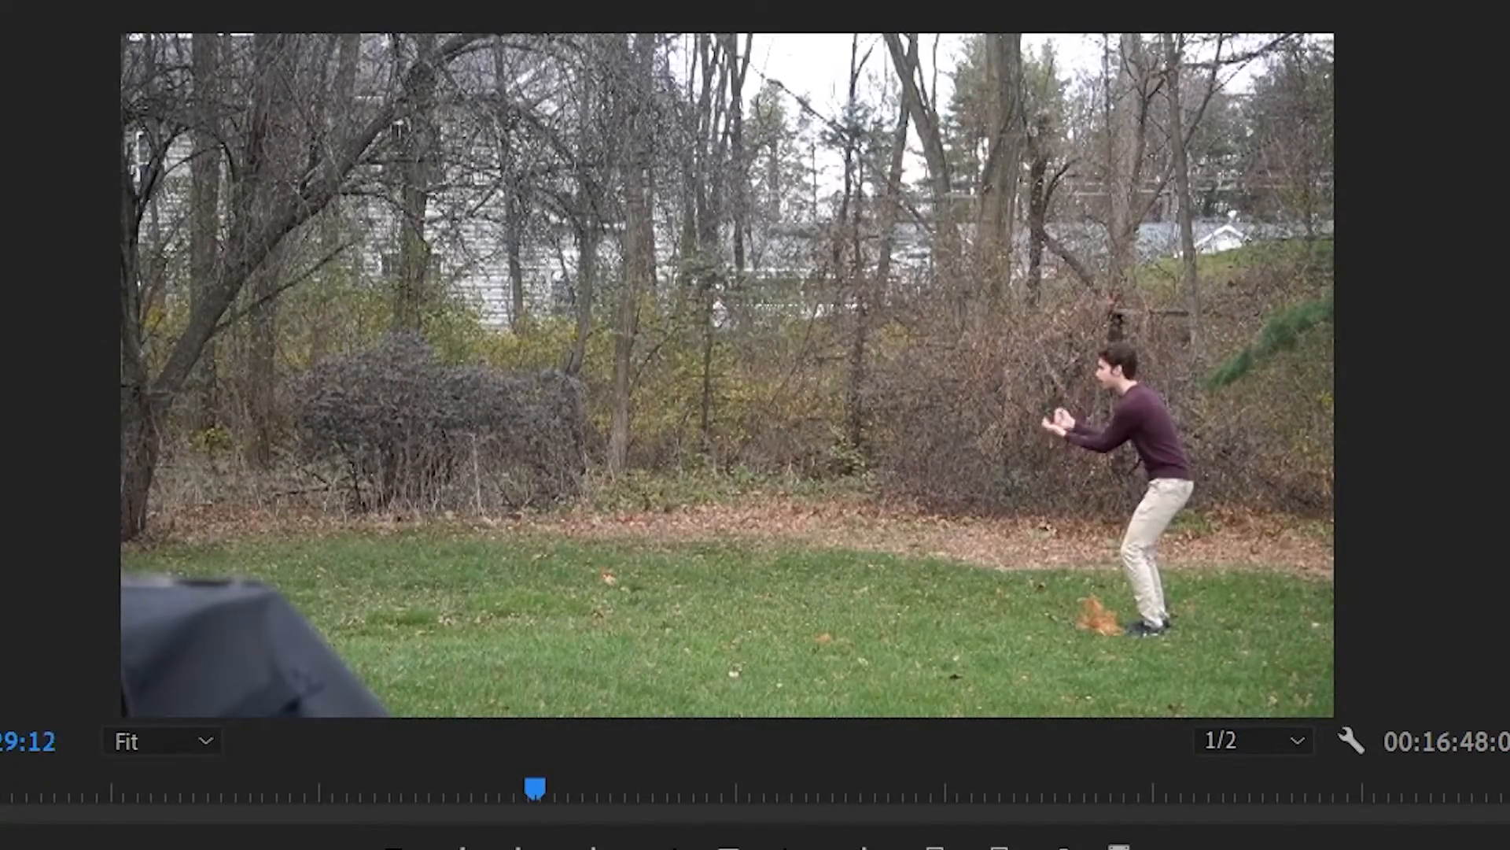
key("Down")
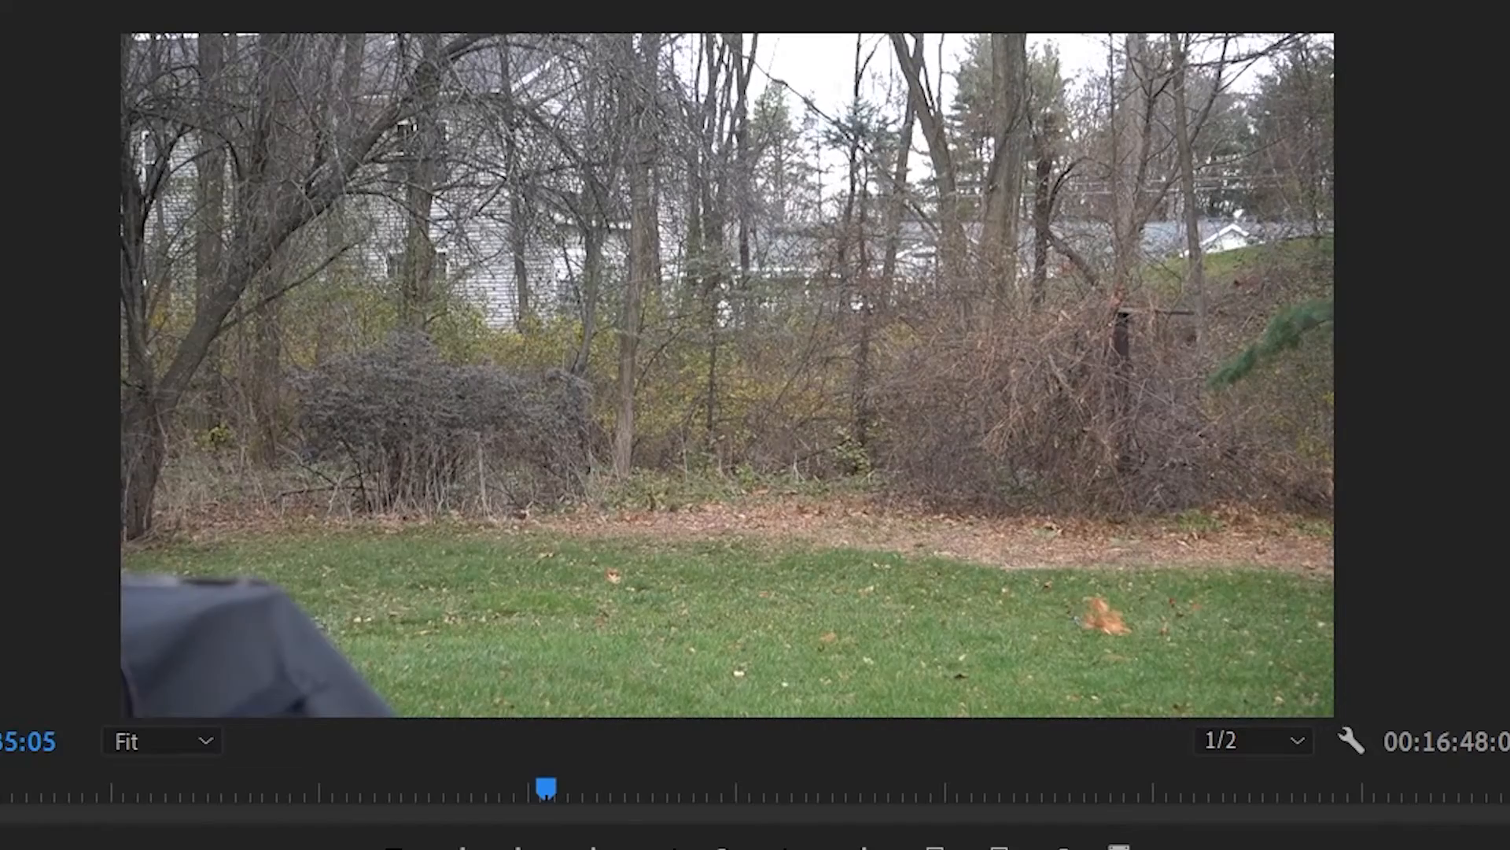
key("space")
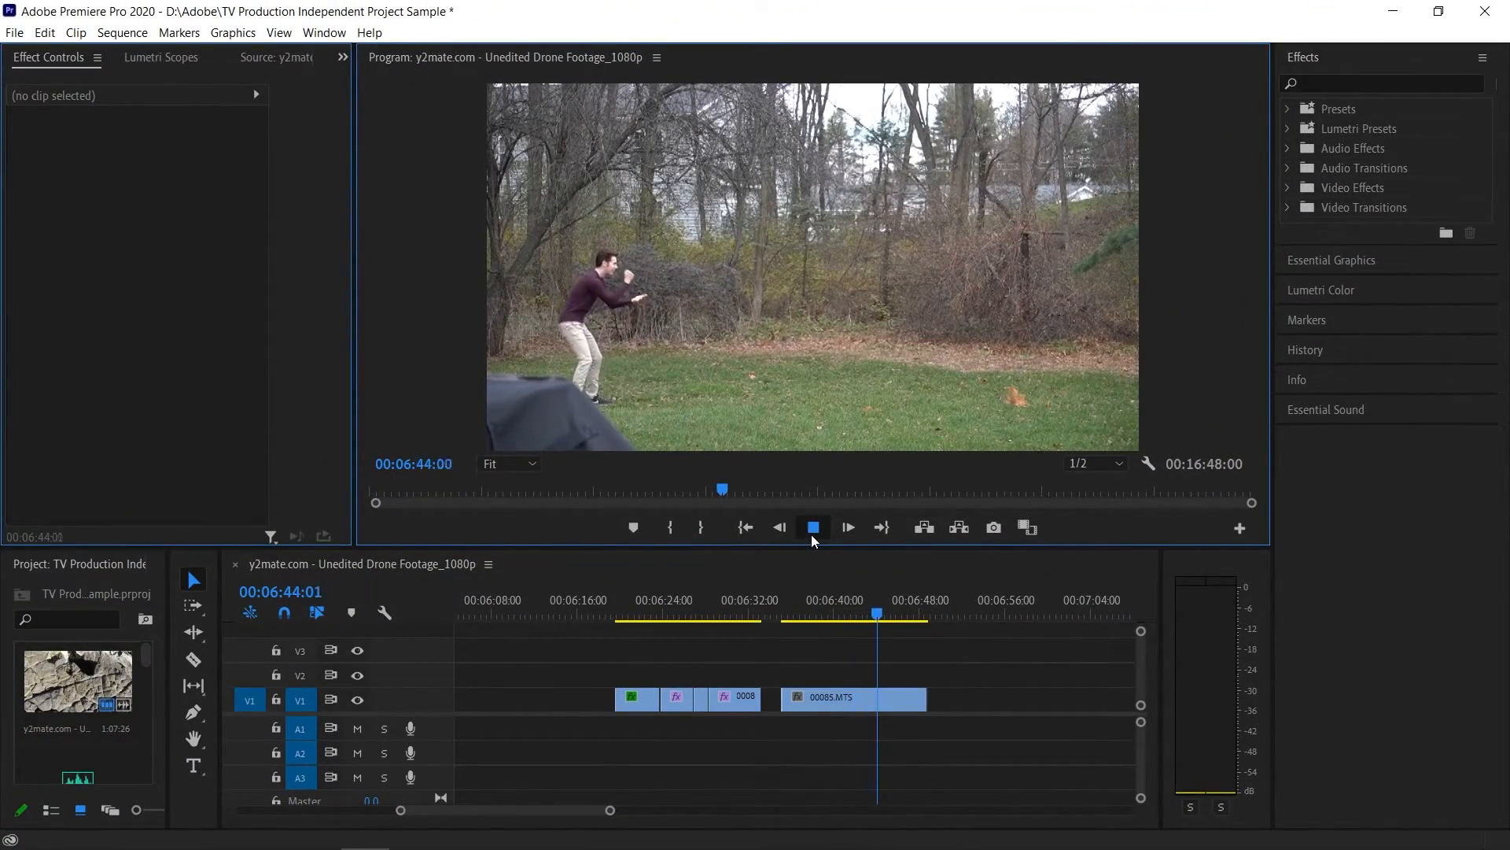
left_click(811, 534)
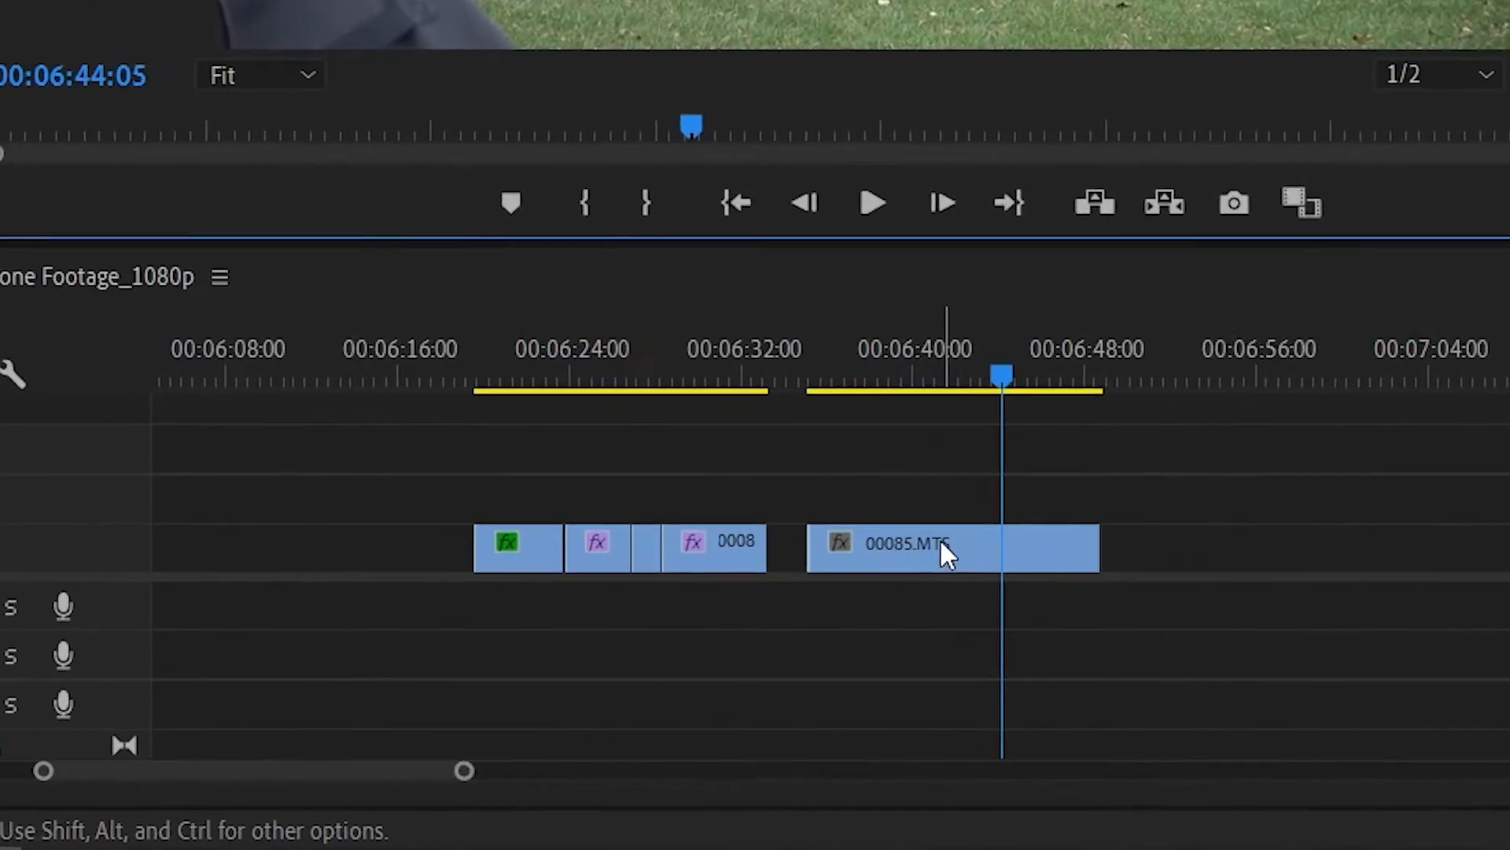
- Move the 00085.MTS clip to track V2 directly above the cut backyard clips and place the playhead near their start
left_click(943, 543)
mouse_move(956, 518)
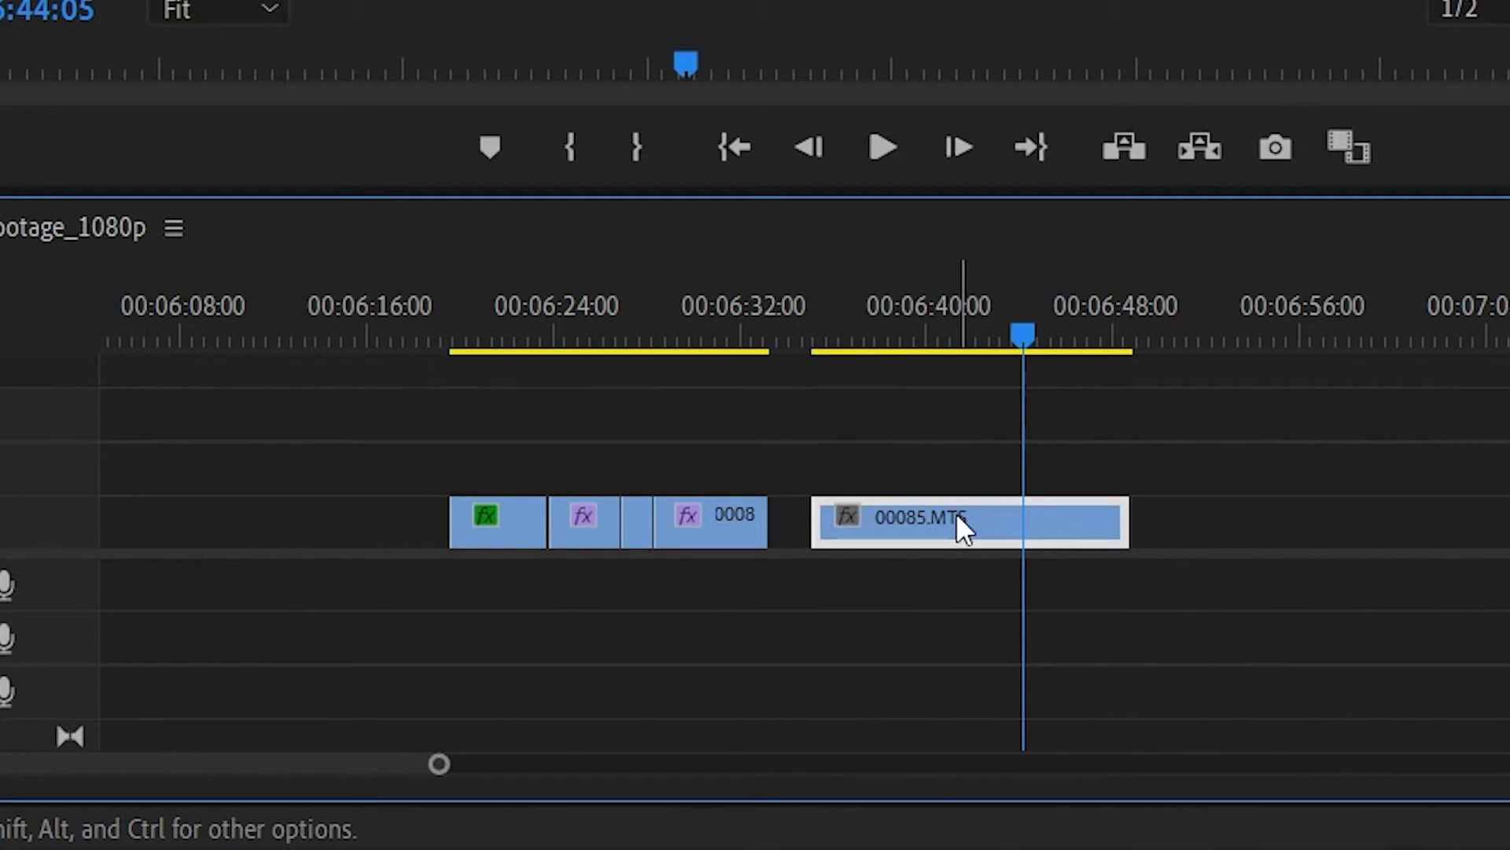
left_click_drag(957, 512, 600, 469)
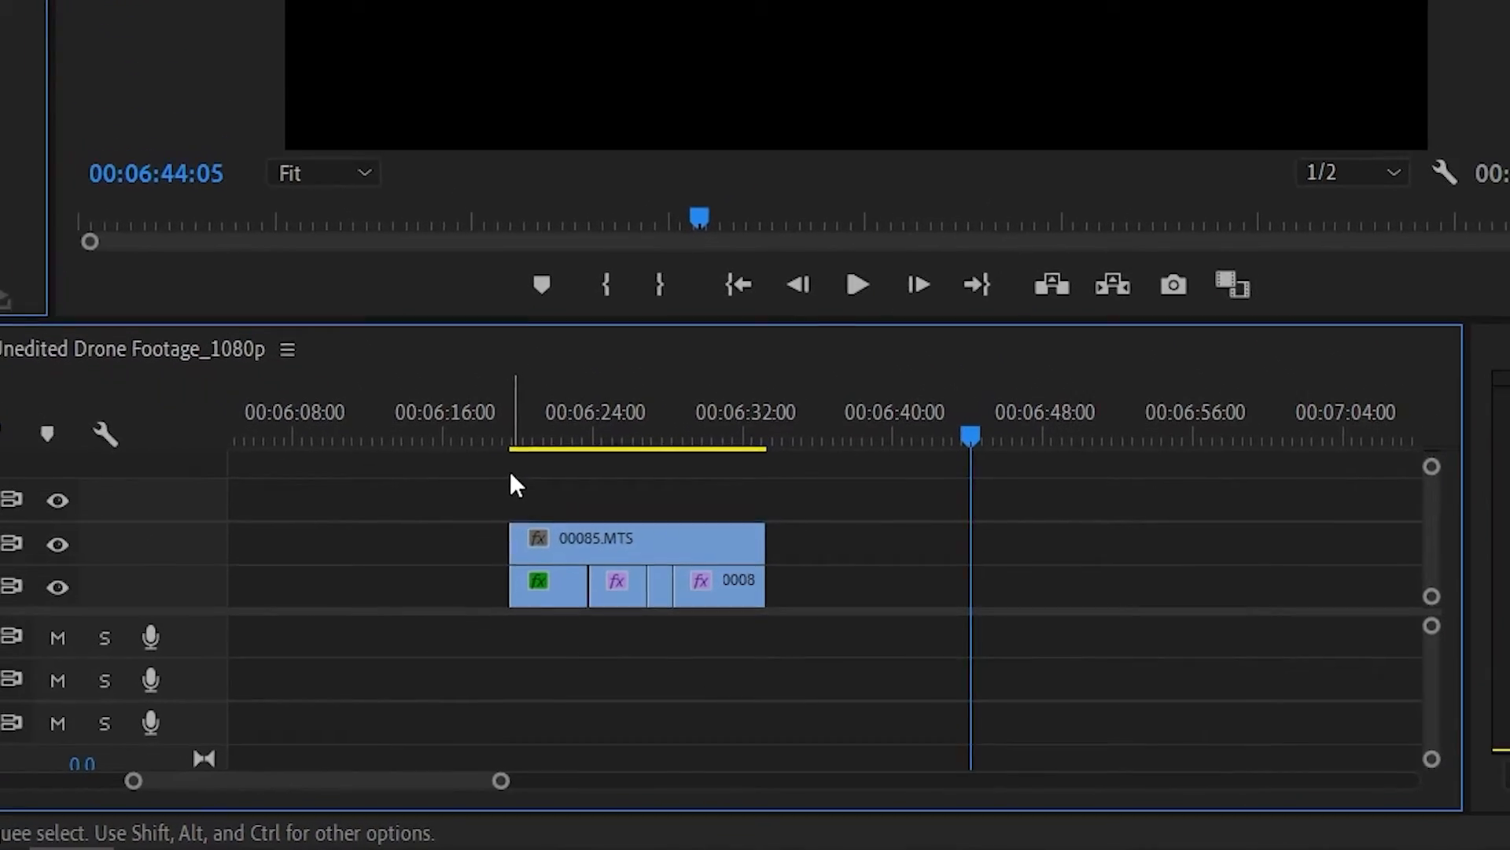
left_click_drag(508, 438, 521, 437)
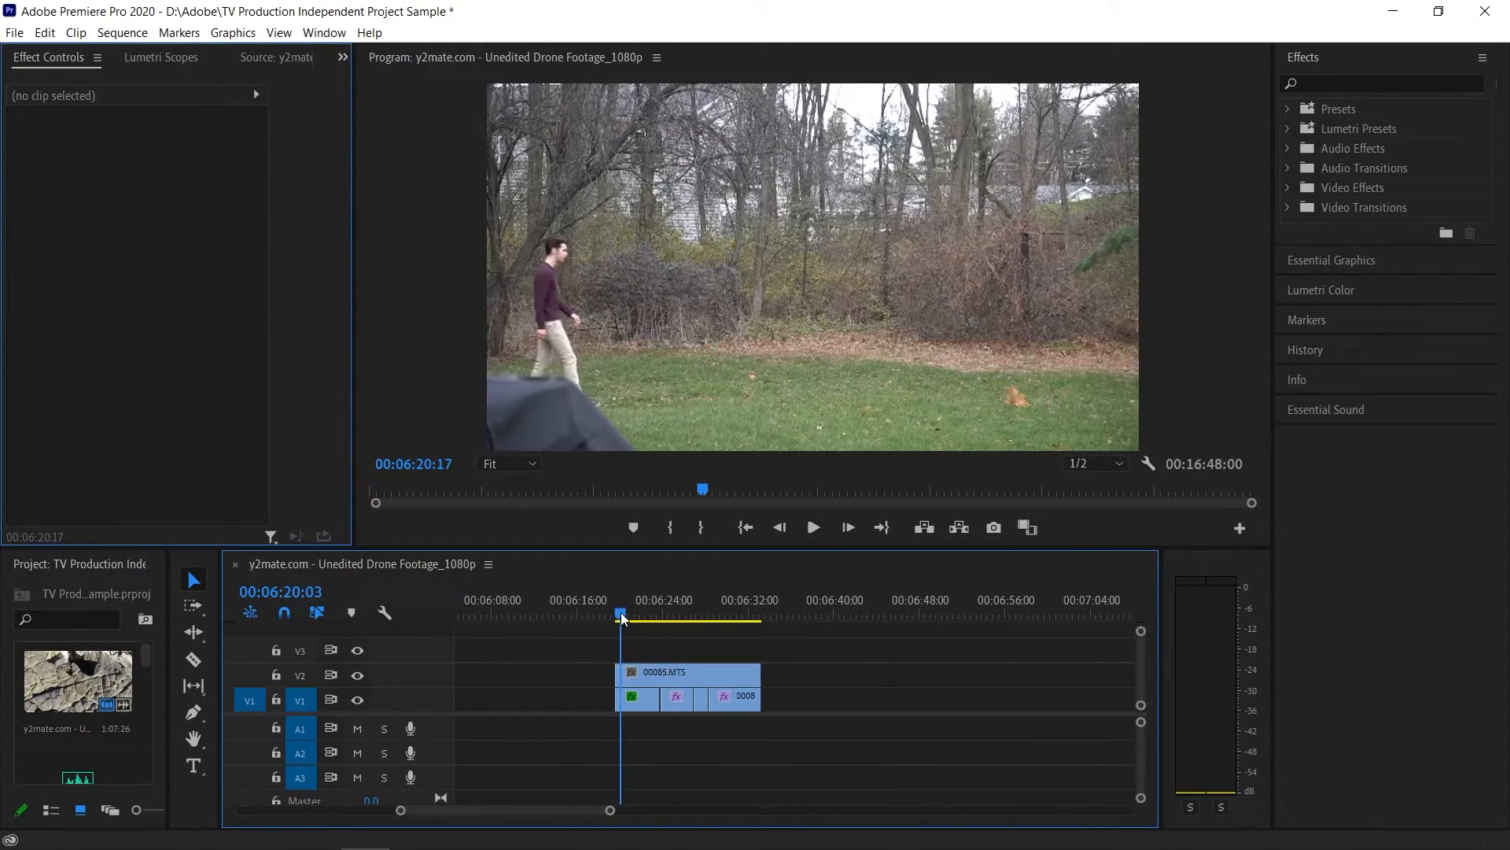
left_click_drag(622, 618, 622, 617)
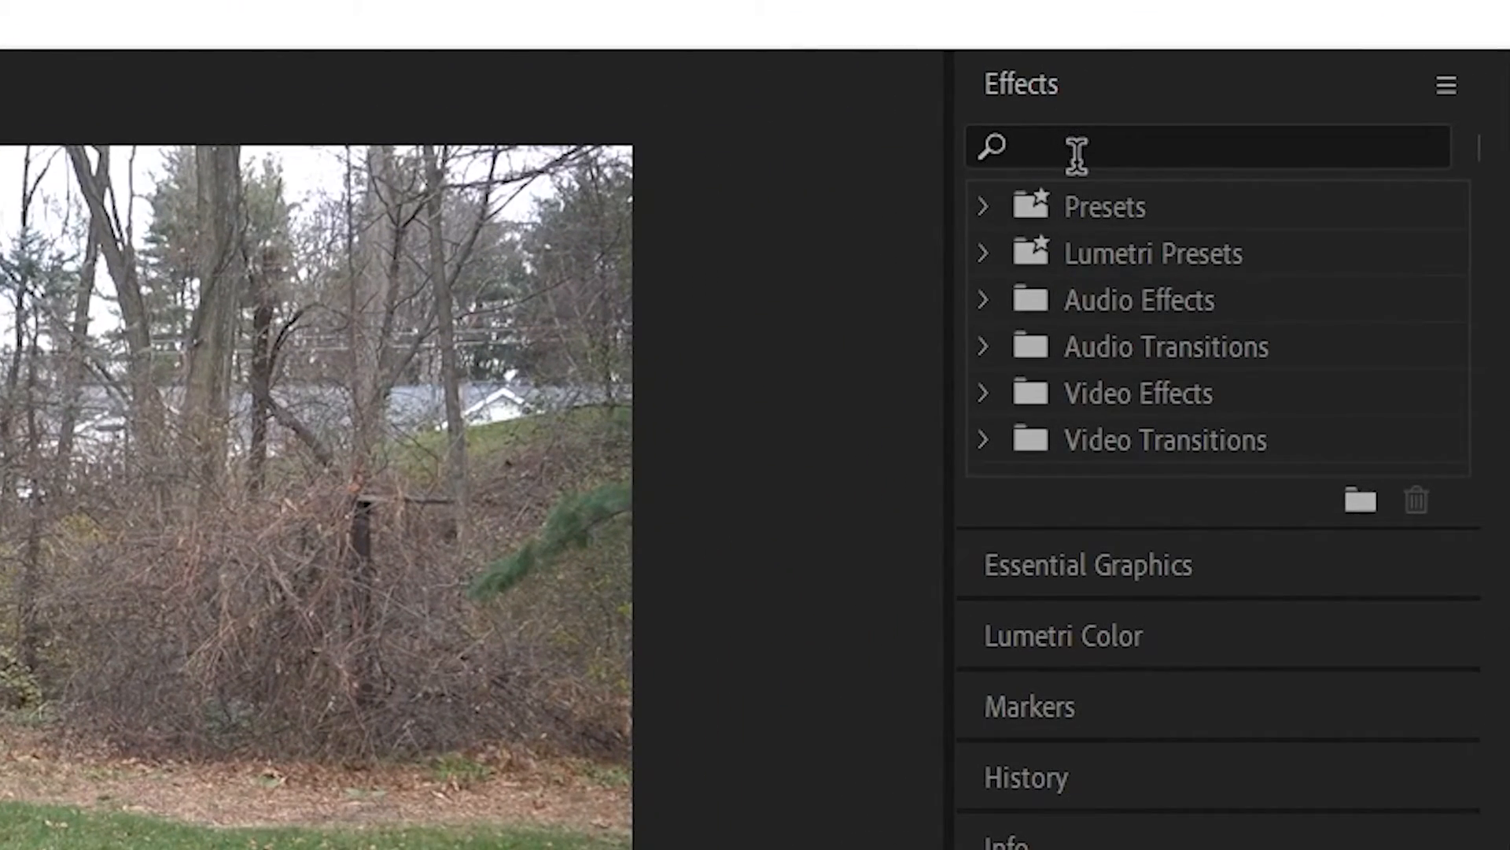
- Find the Crop video effect and apply it to the 00085.MTS clip on V2
left_click(1186, 130)
type("crop")
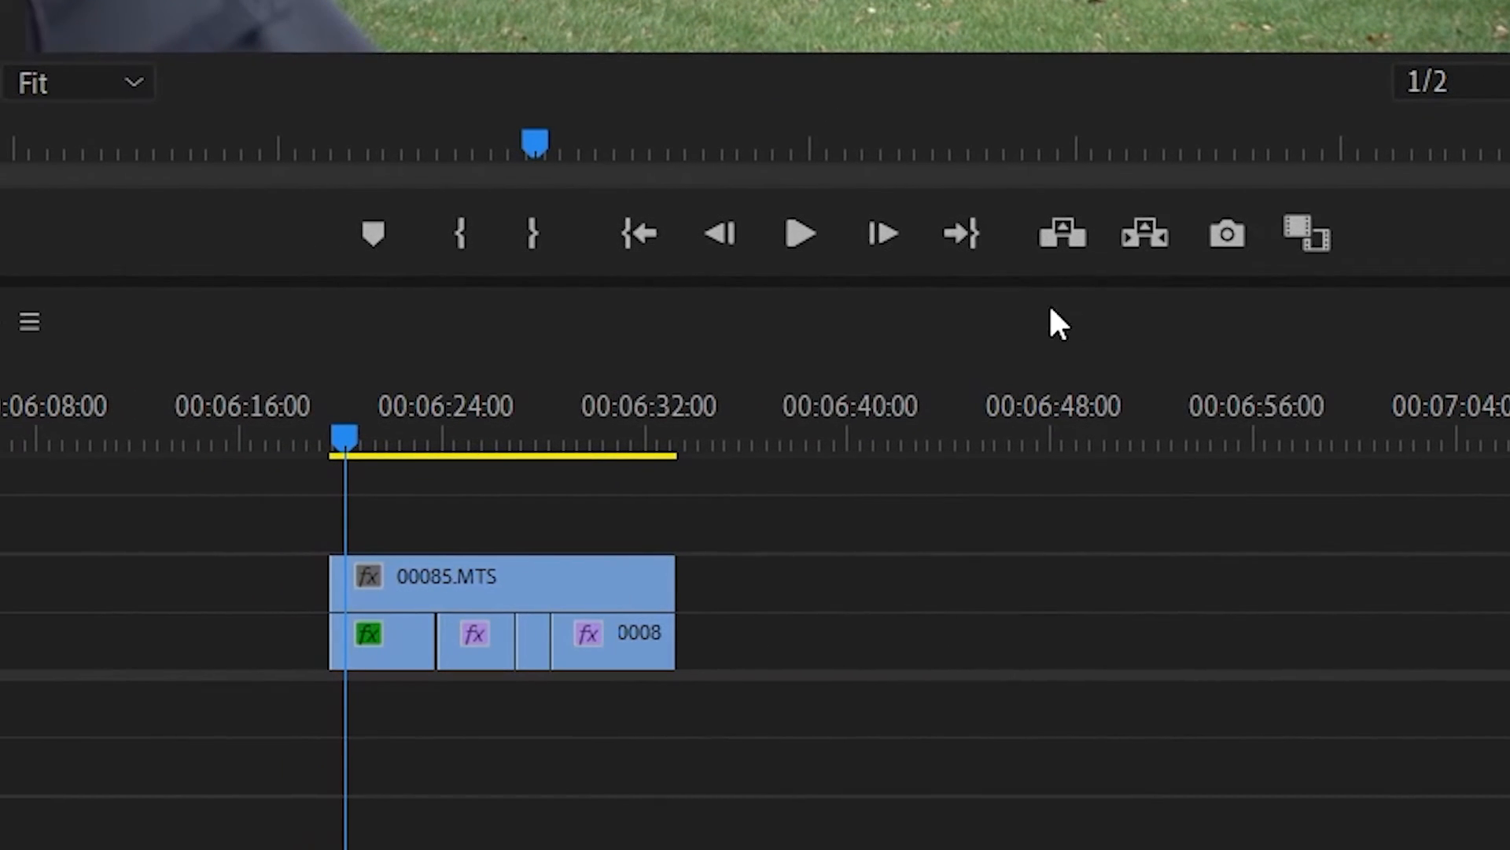
left_click_drag(1058, 322, 606, 565)
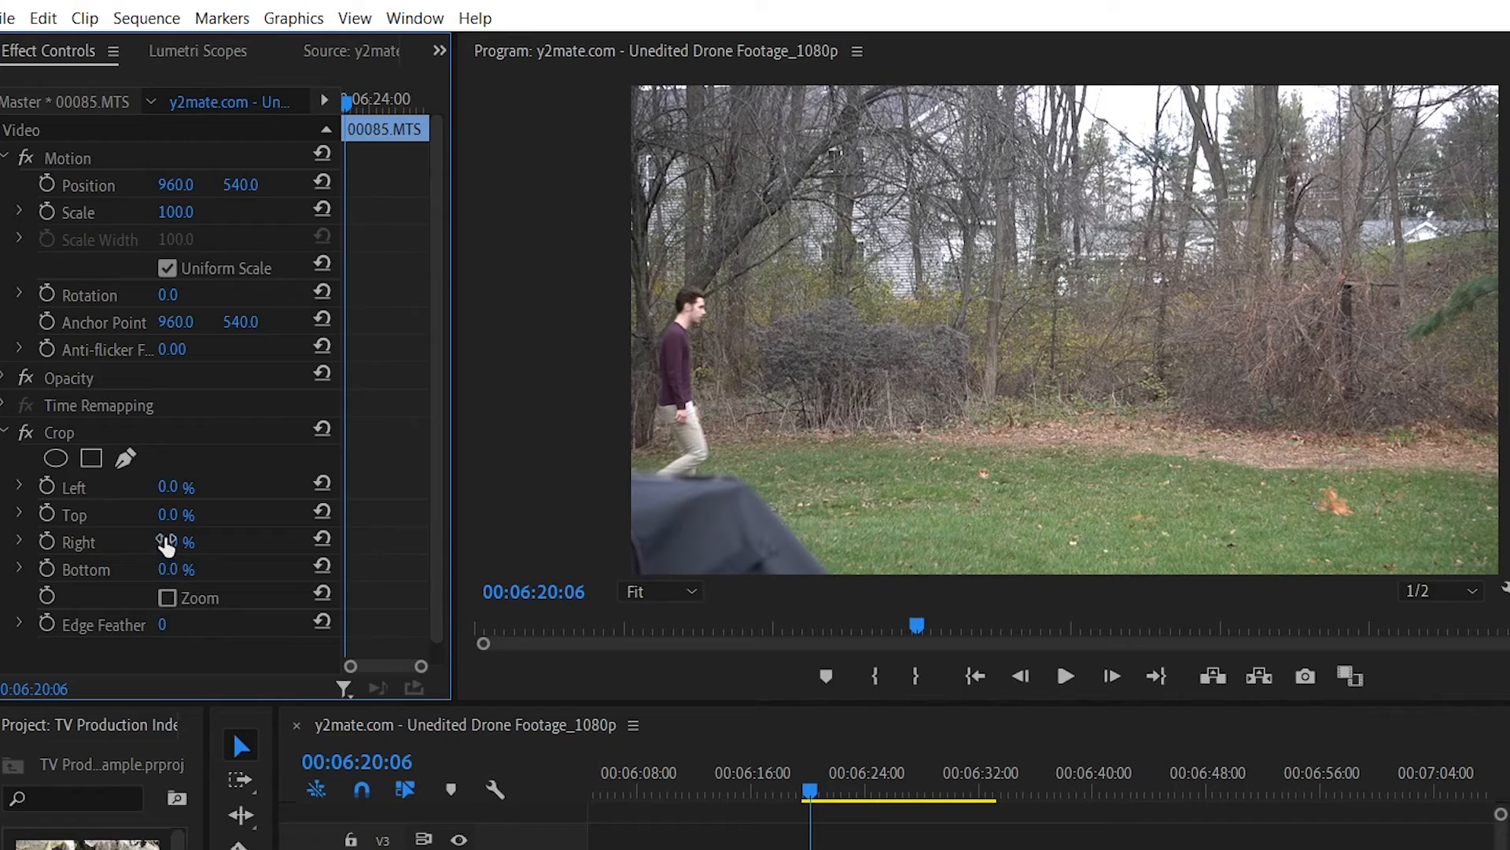
- Crop the right side of the V2 clip to reveal the person in the clip below, and play the composite
left_click_drag(166, 543, 361, 543)
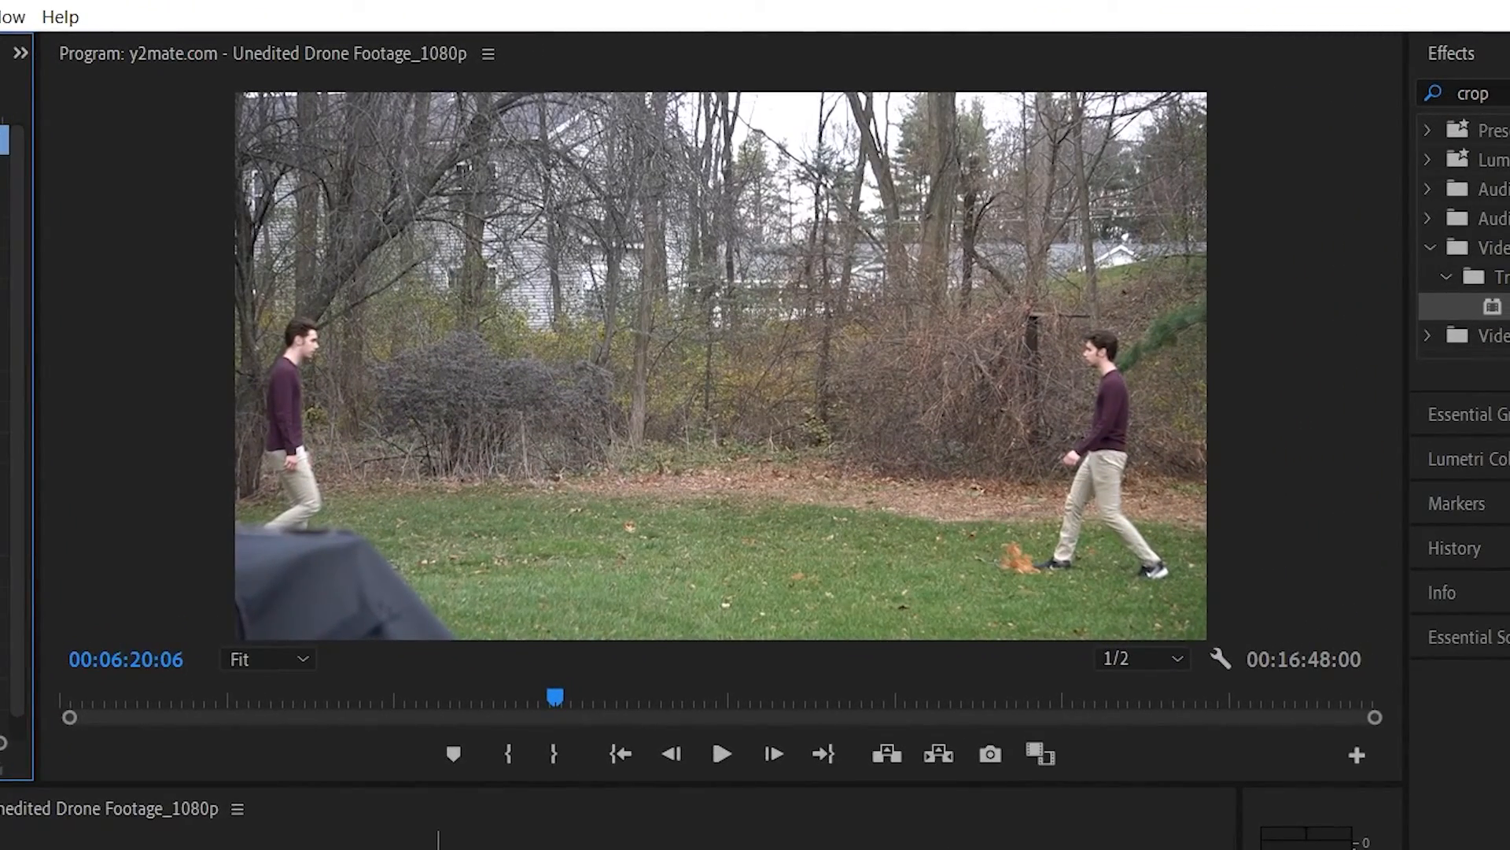
left_click(721, 756)
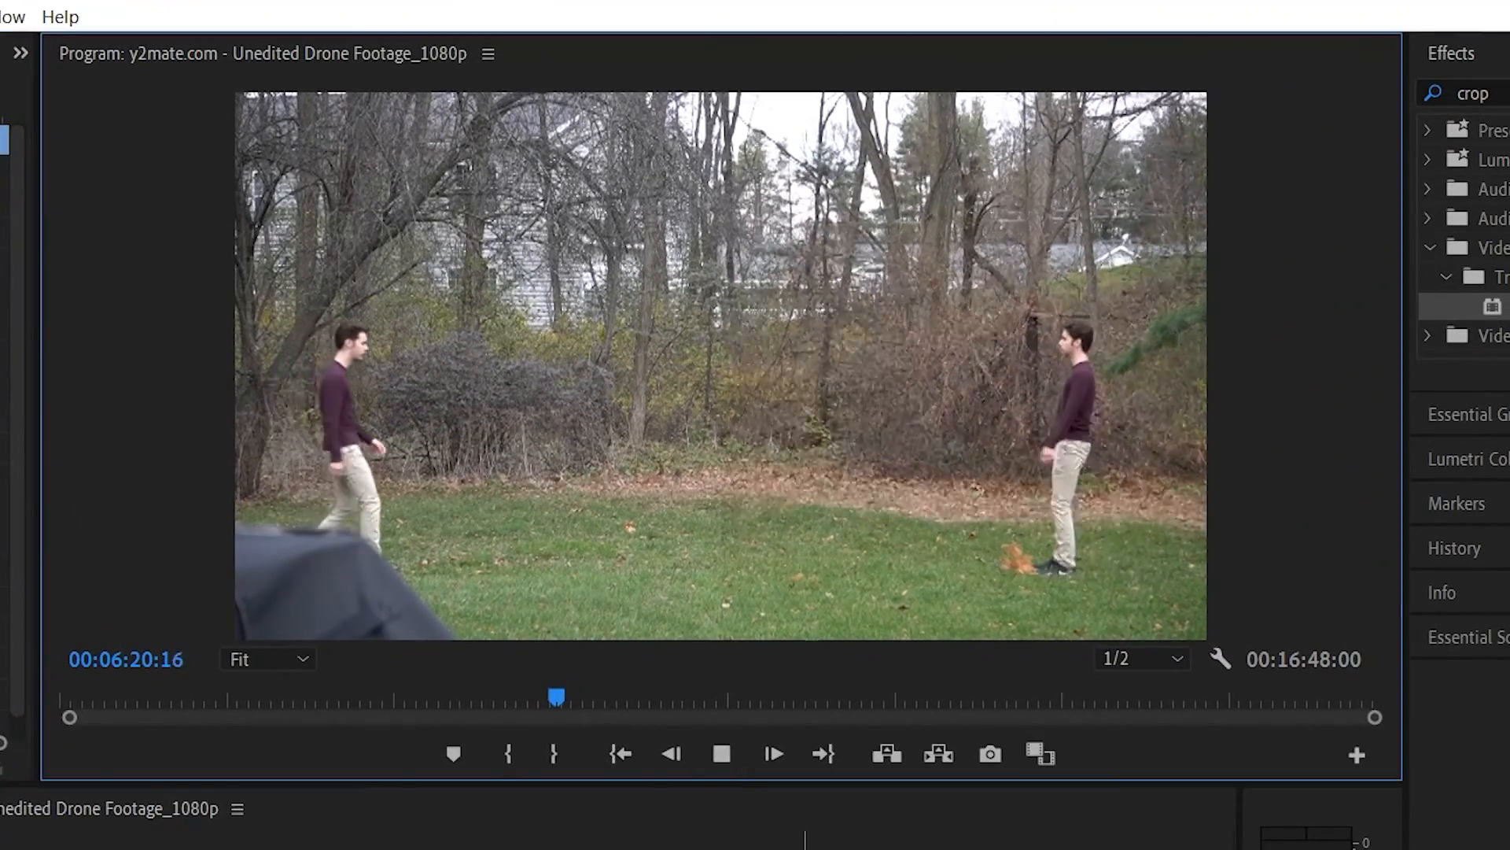